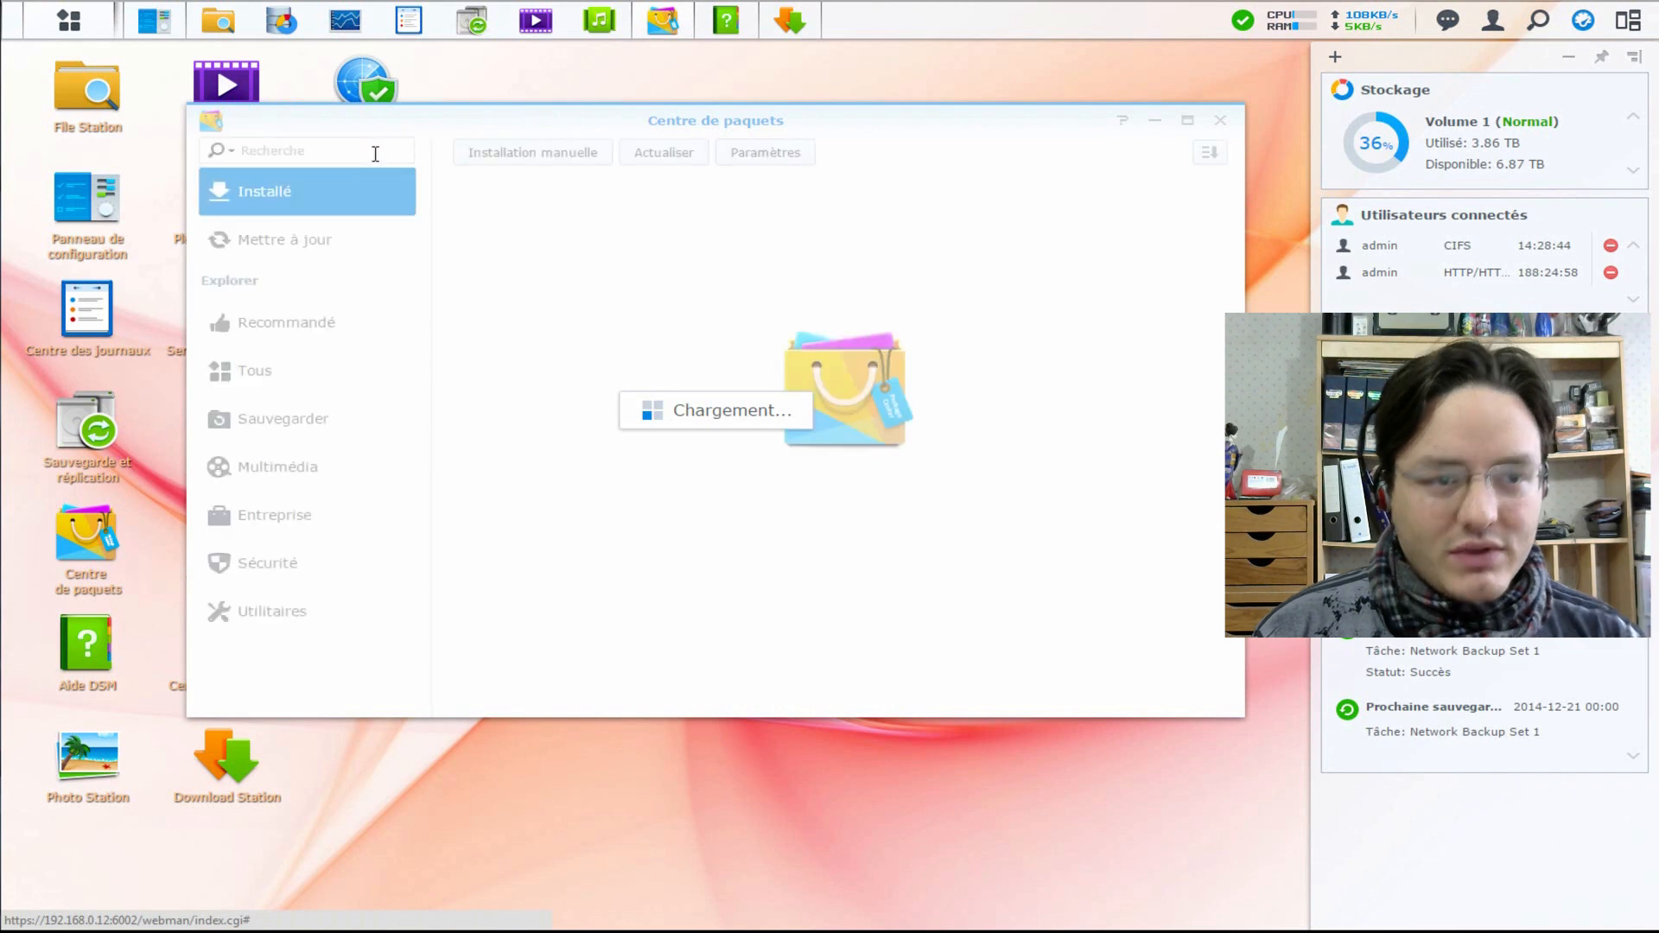
- Search the package catalogue for 'php' and start installing the phpBB package
left_click(369, 151)
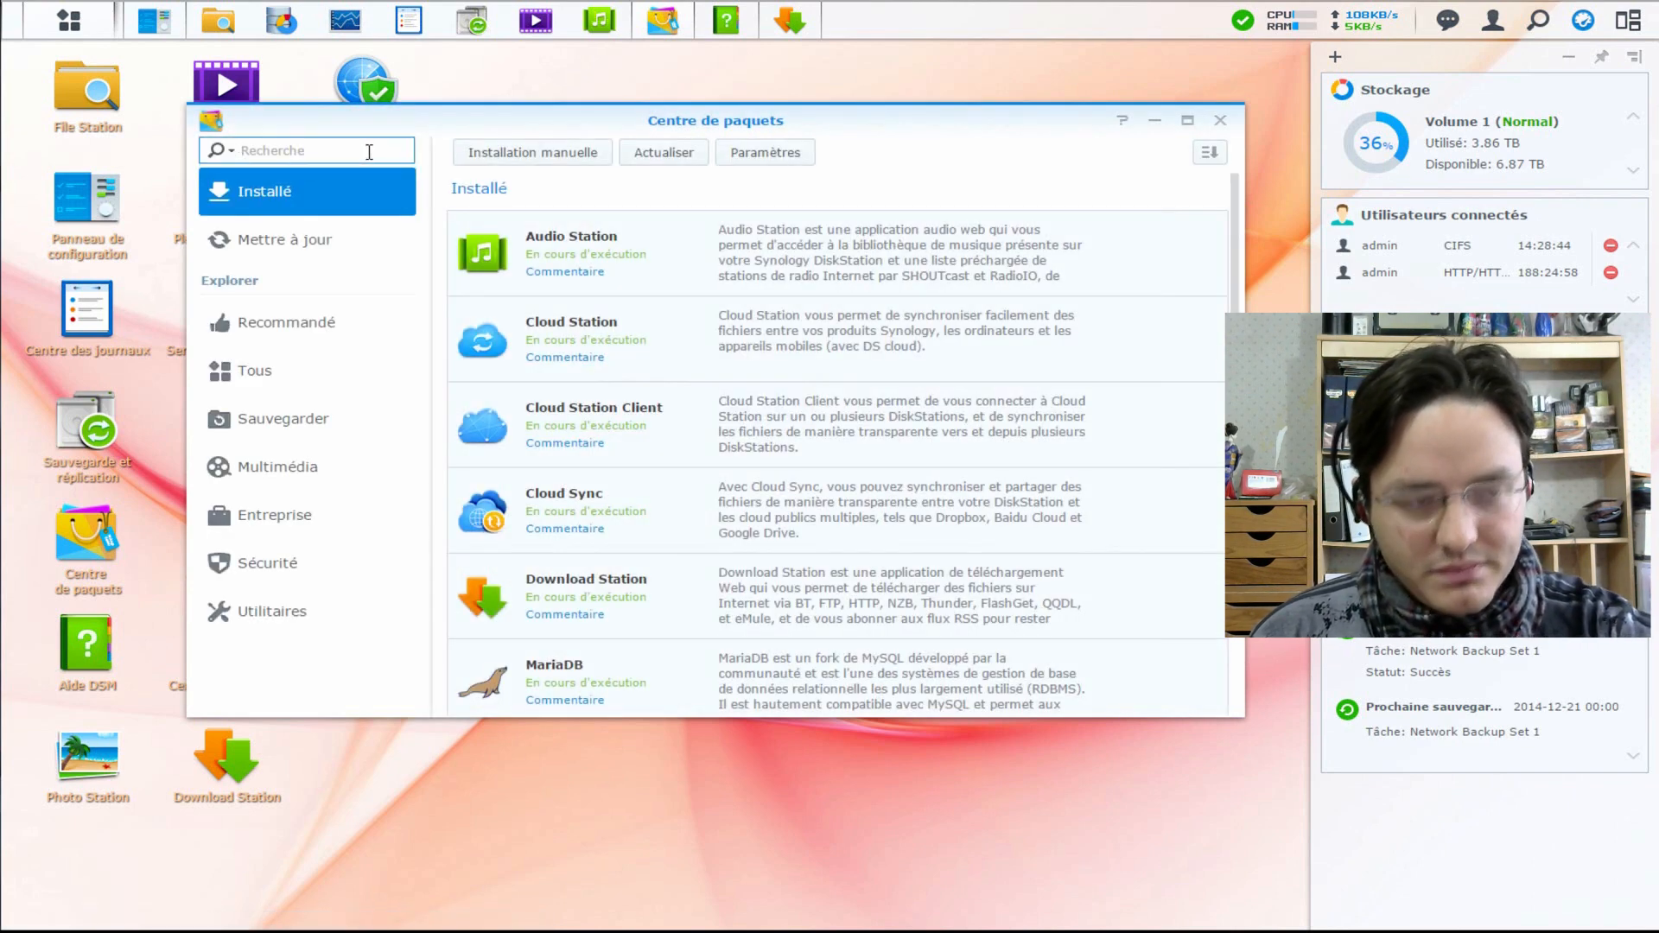
type("php")
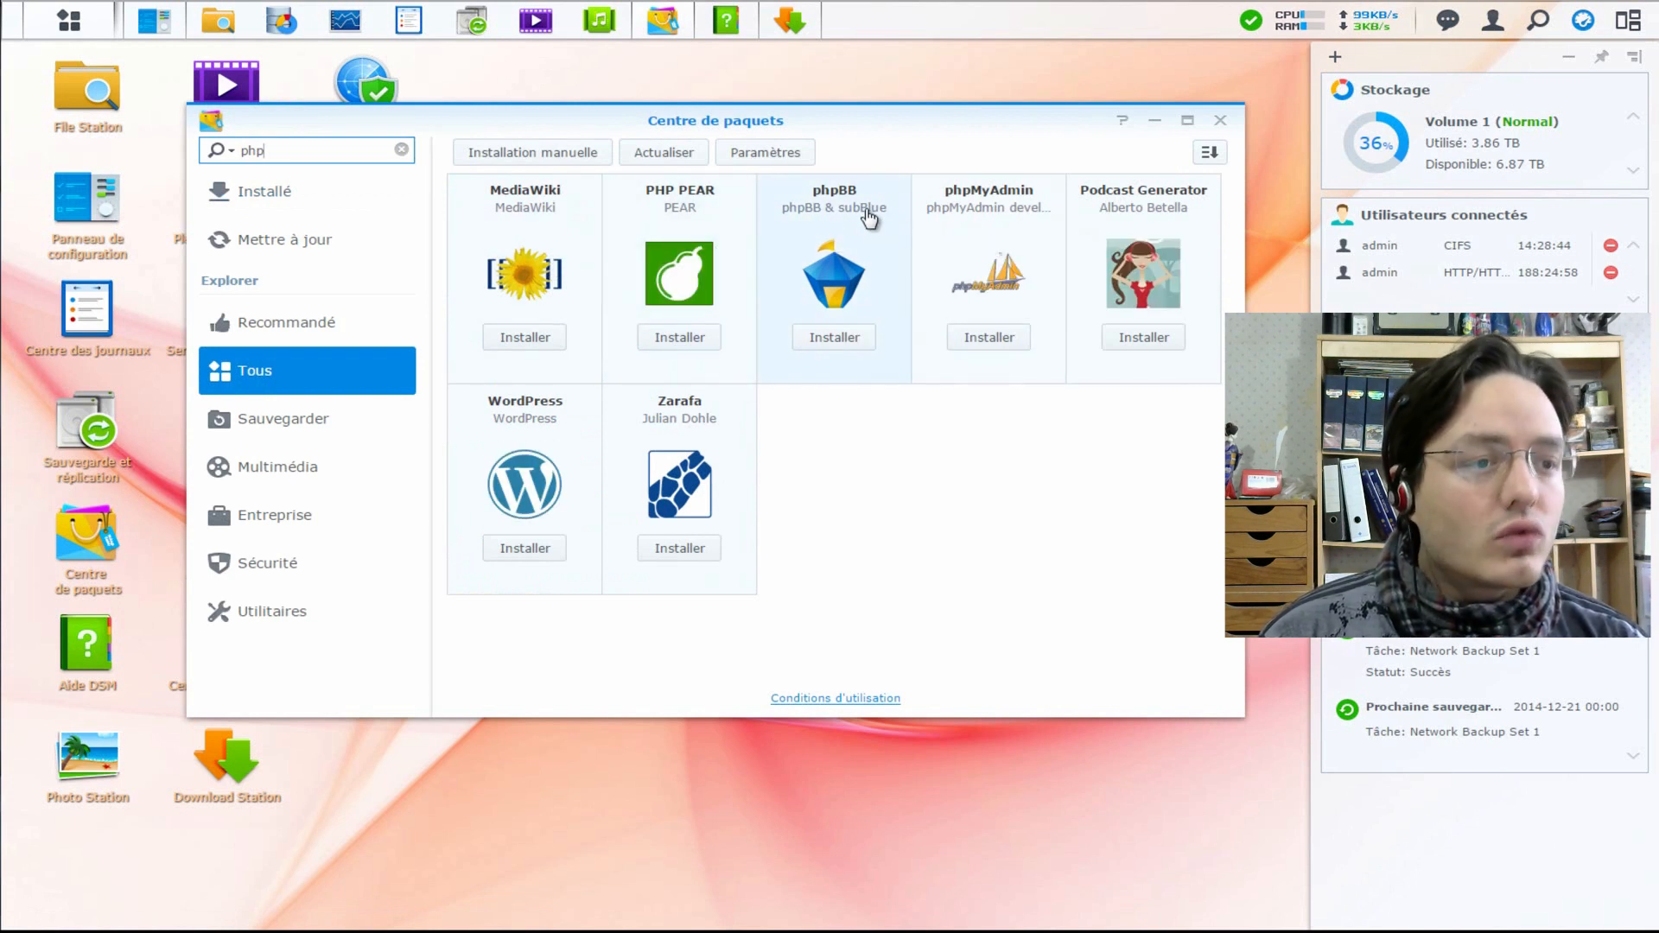
left_click(844, 344)
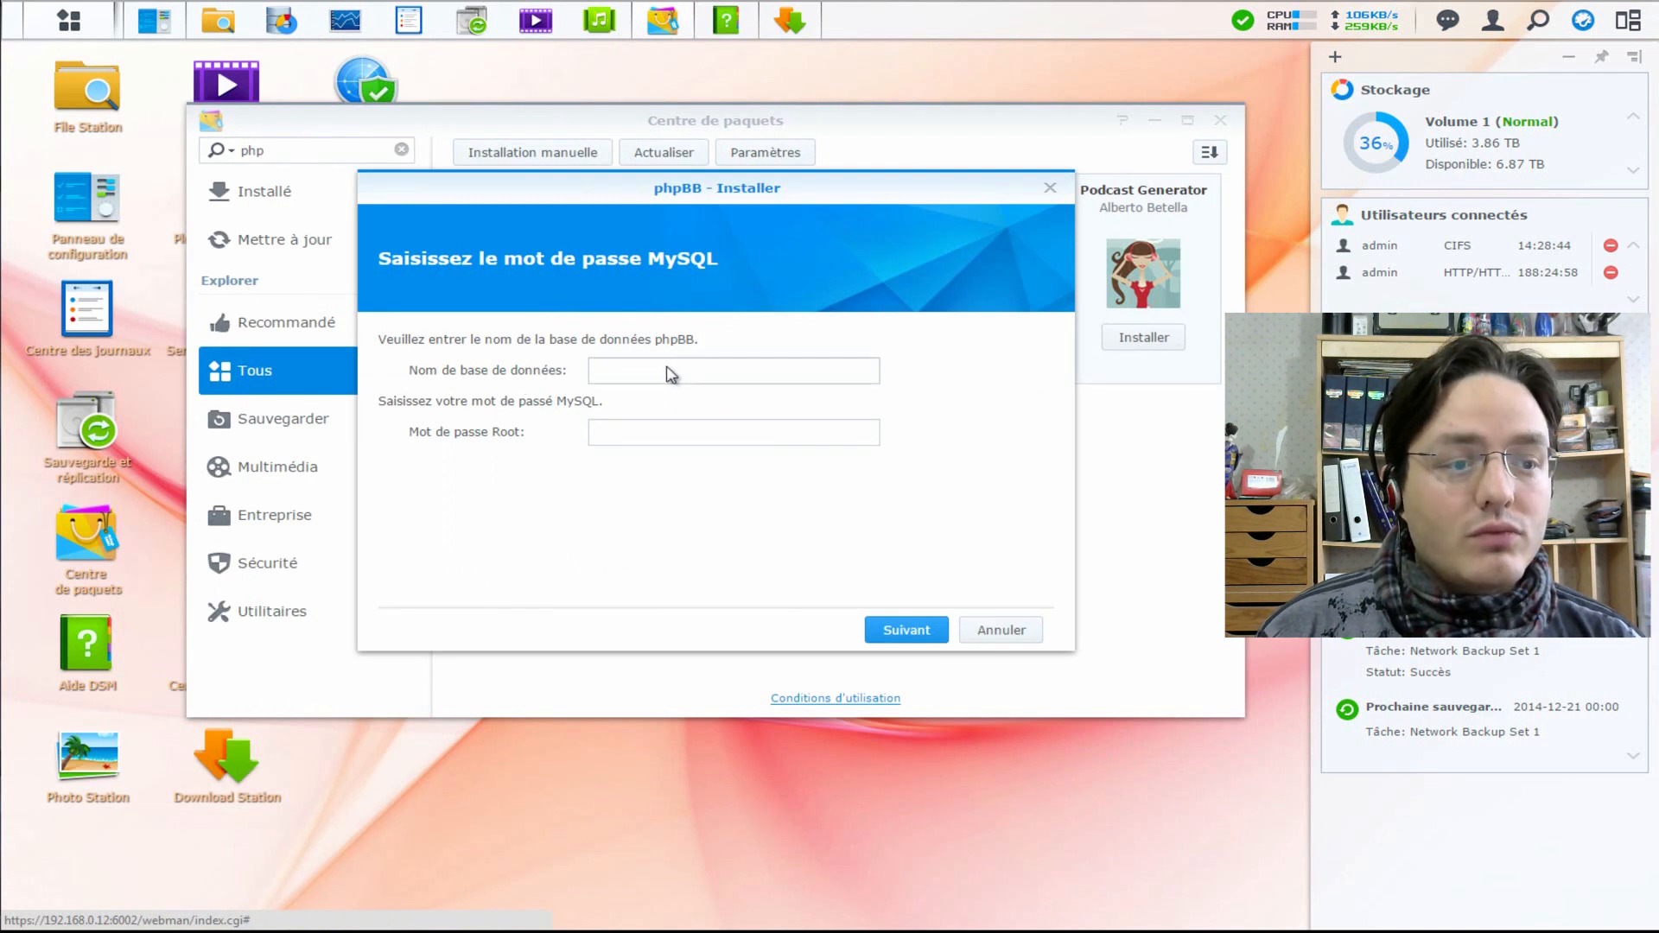
- Install phpBB with database name 'root' and the MySQL root password, then apply the settings
left_click(671, 372)
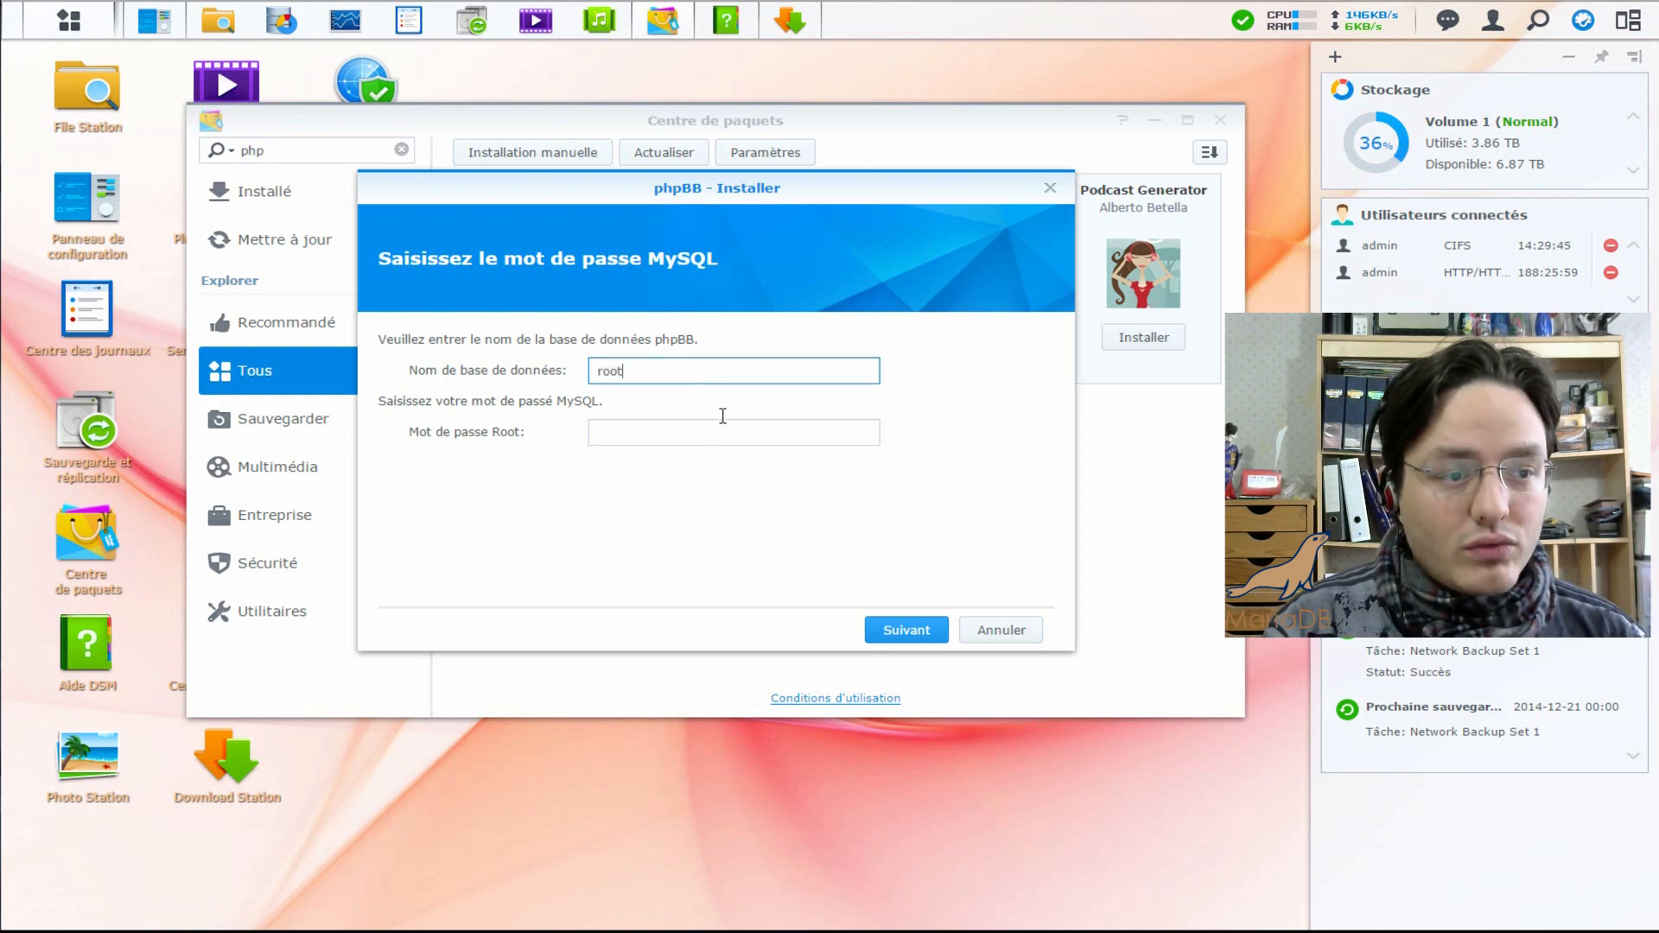
left_click(714, 444)
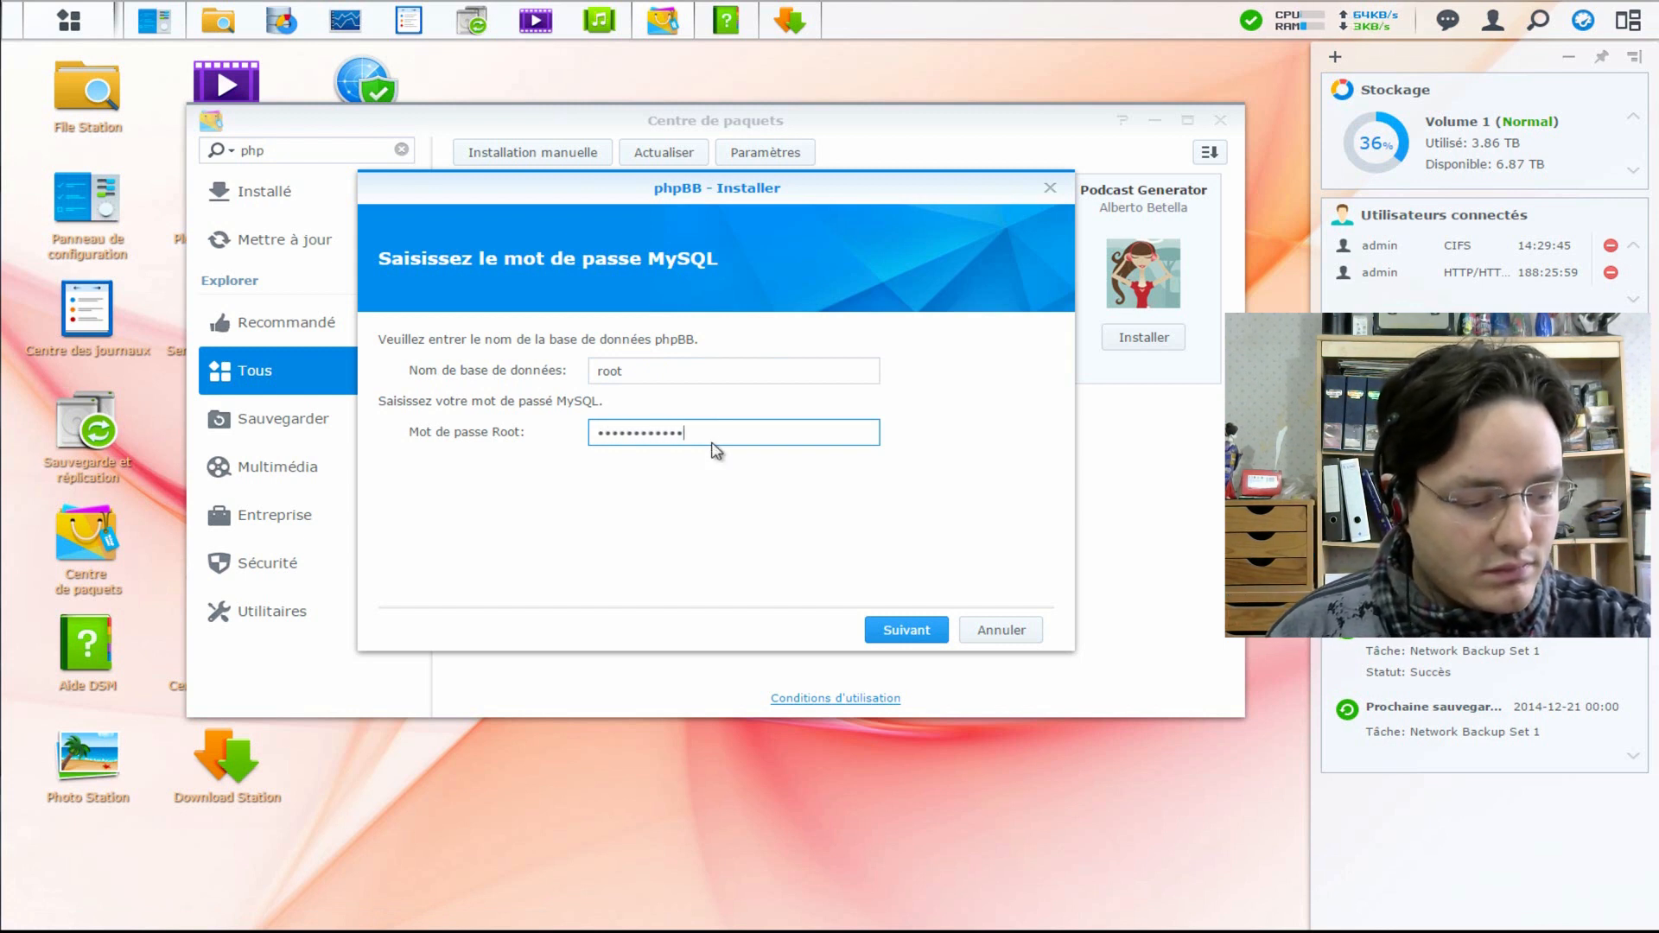
left_click(901, 629)
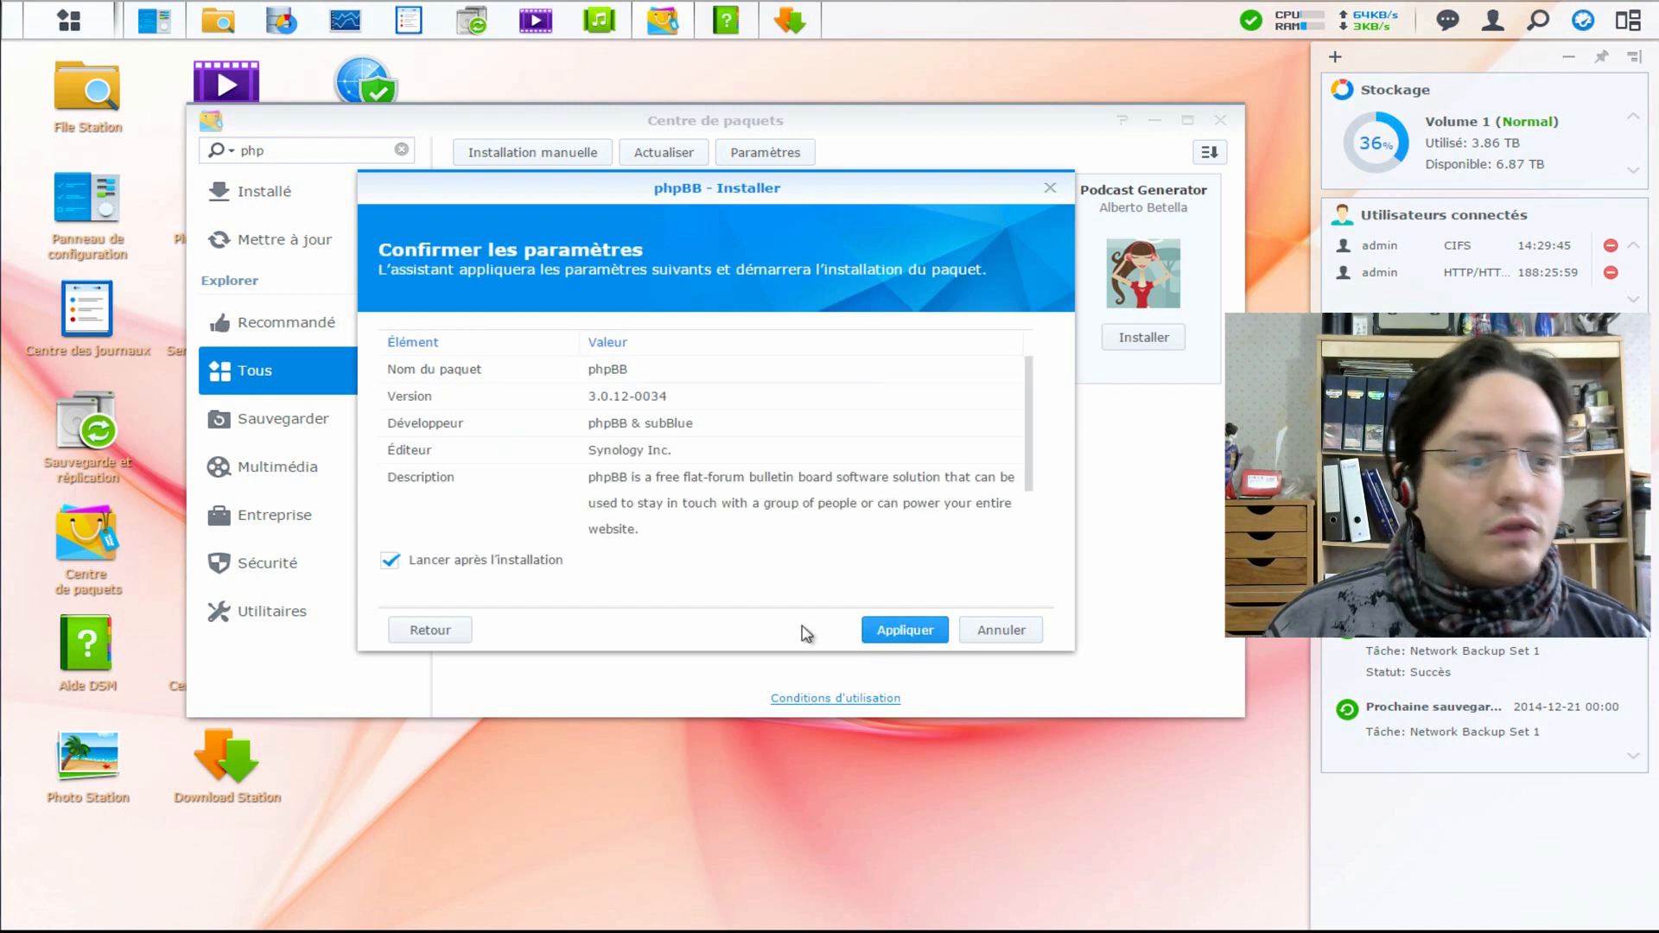
left_click(904, 634)
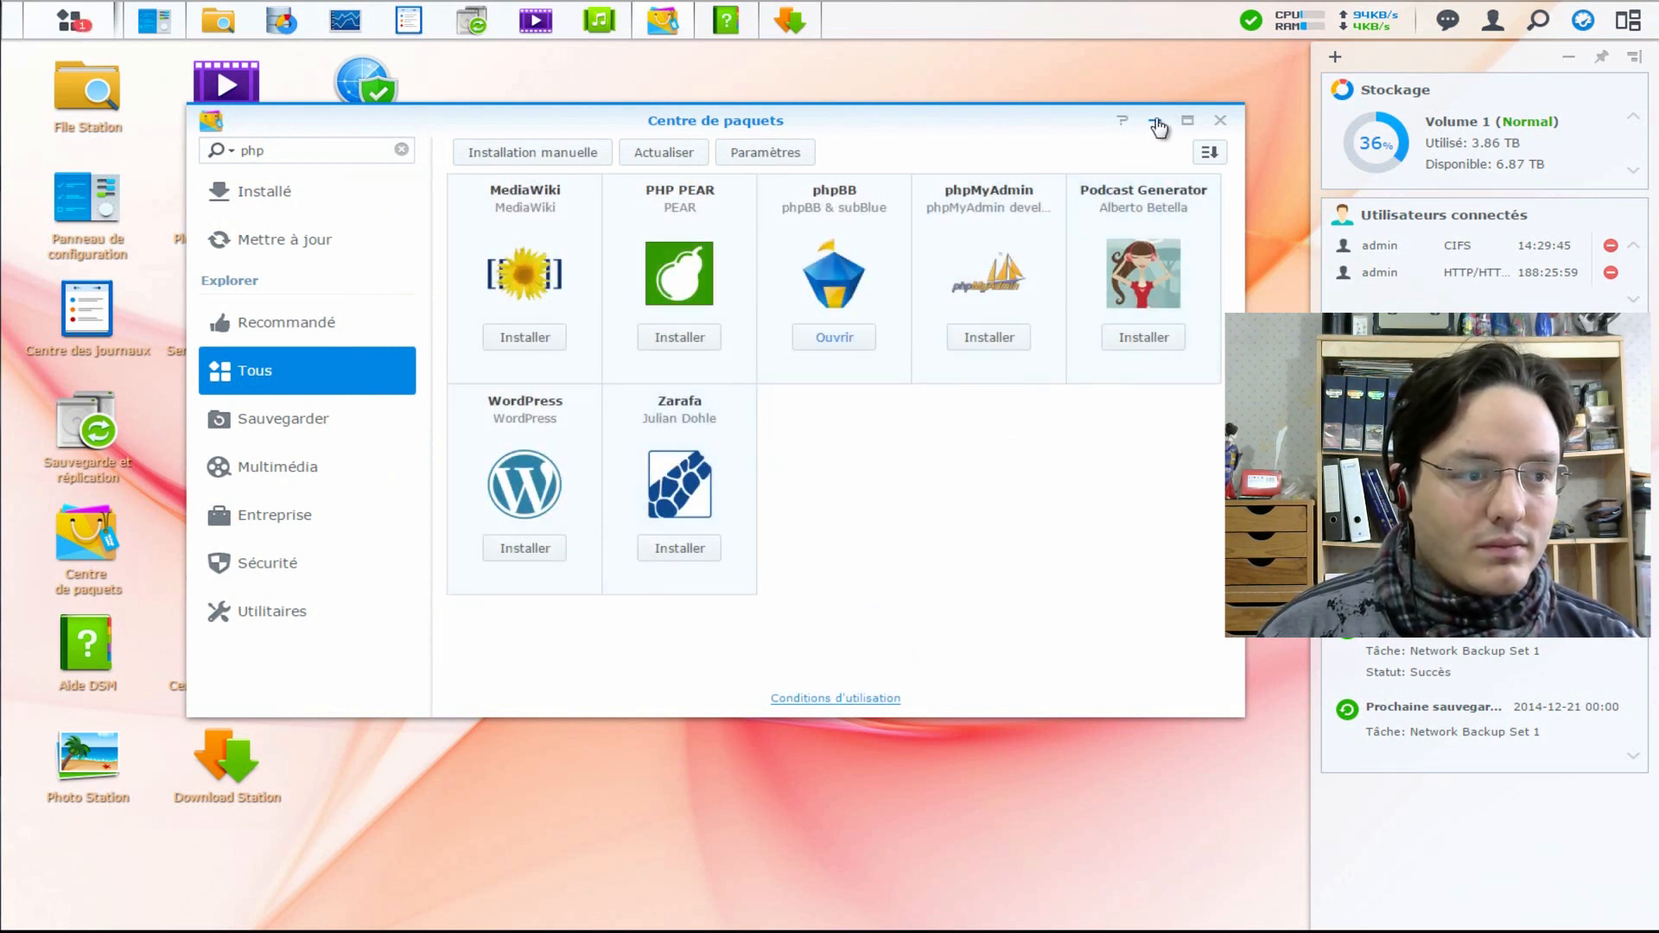
- Review the installed phpBB package details, then close Package Center
left_click(847, 210)
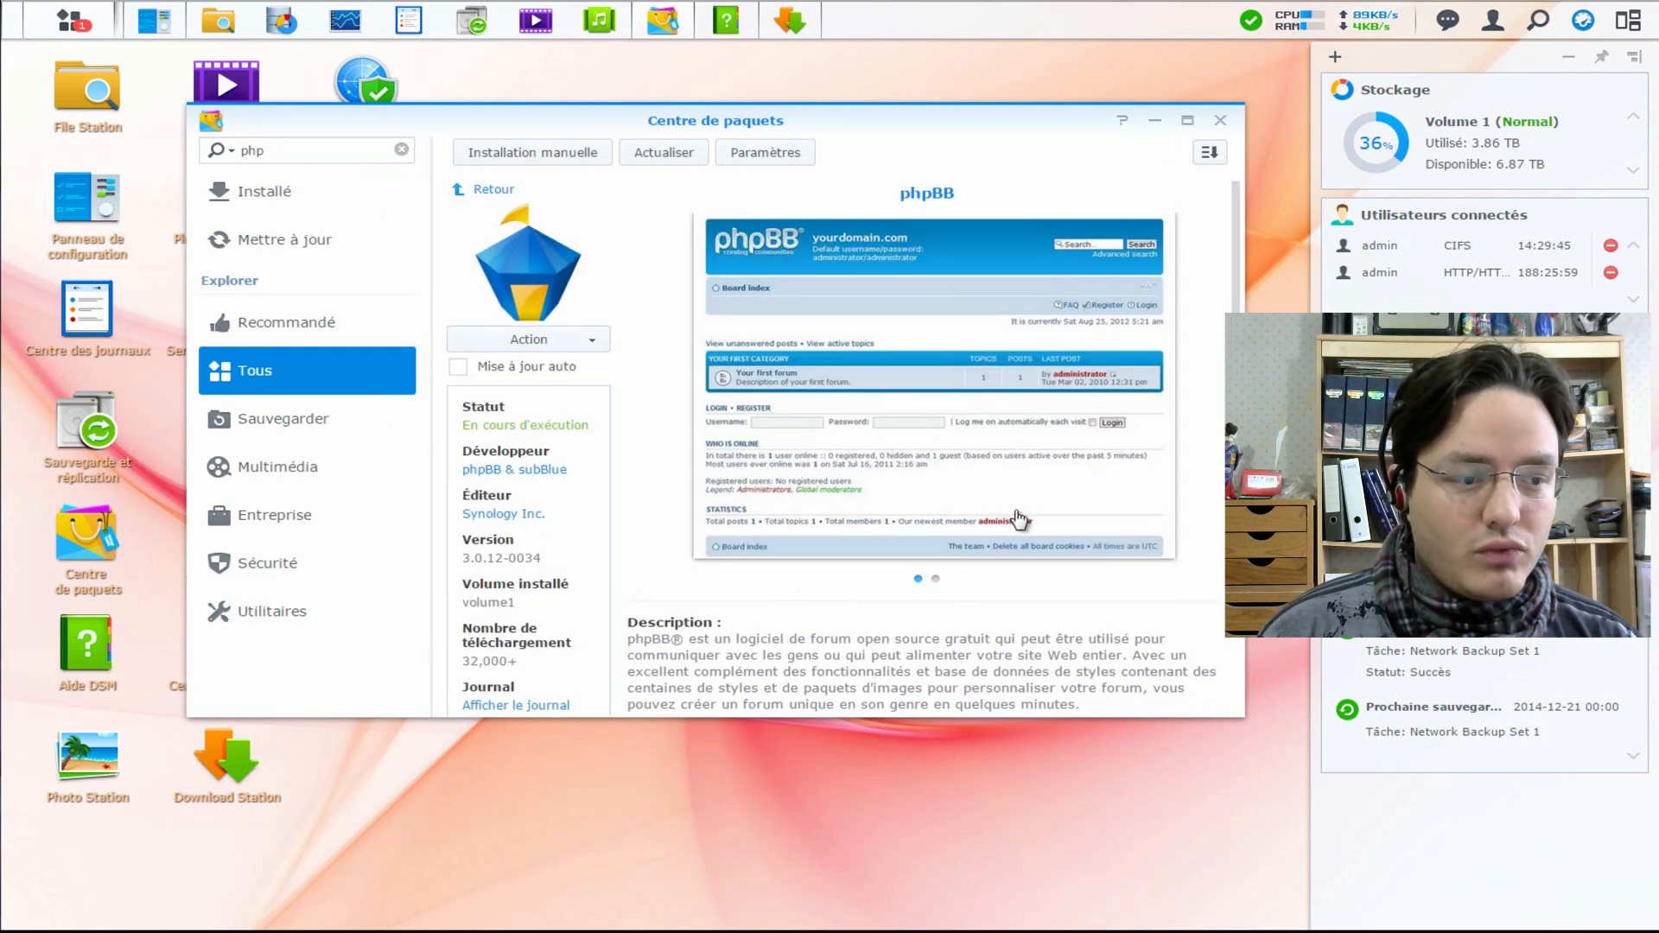
scroll(1028, 488, "down", 1)
scroll(1115, 437, "up", 1)
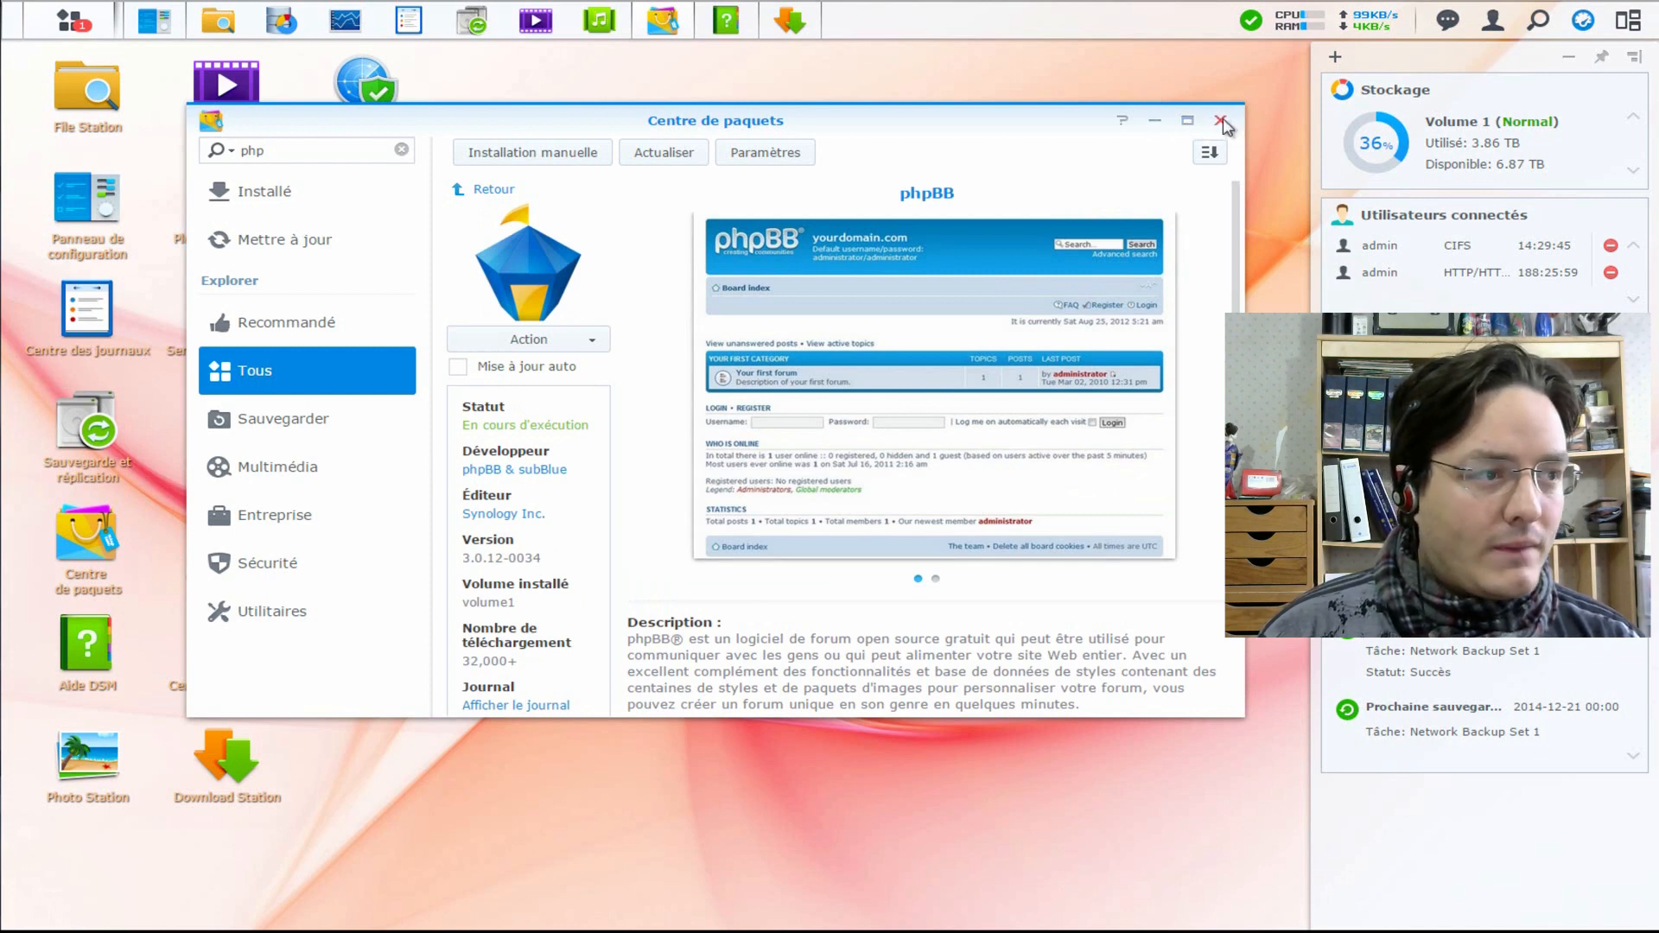
left_click(1221, 122)
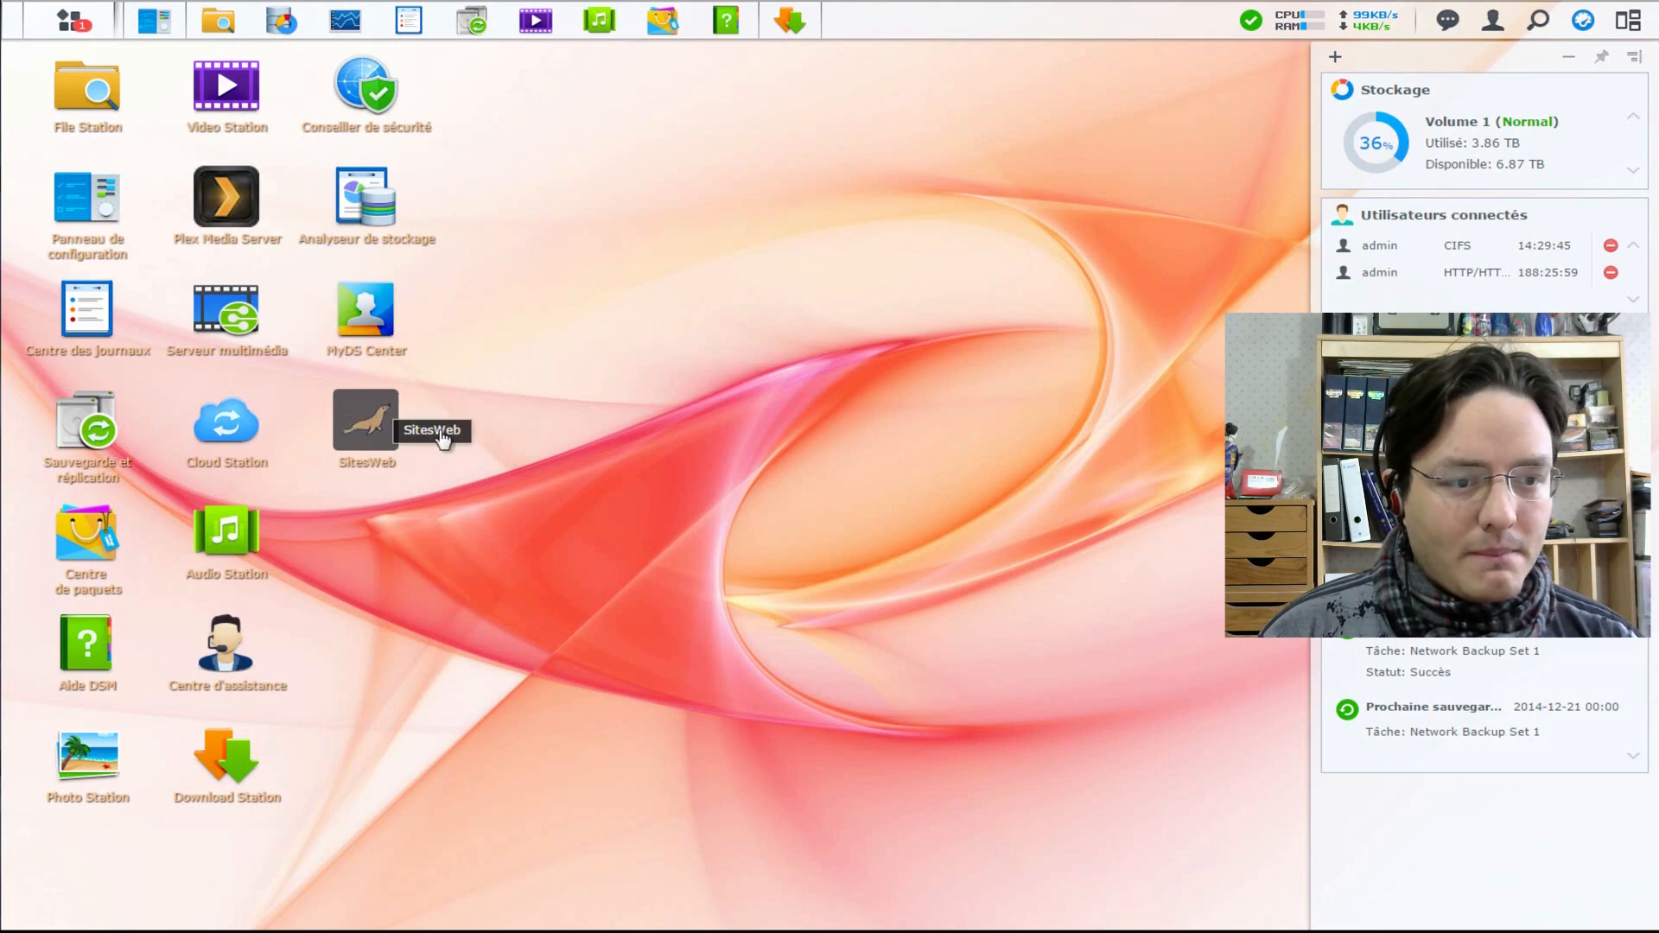
- Put a phpBB desktop shortcut into the SitesWeb group and launch phpBB from there
left_click(96, 21)
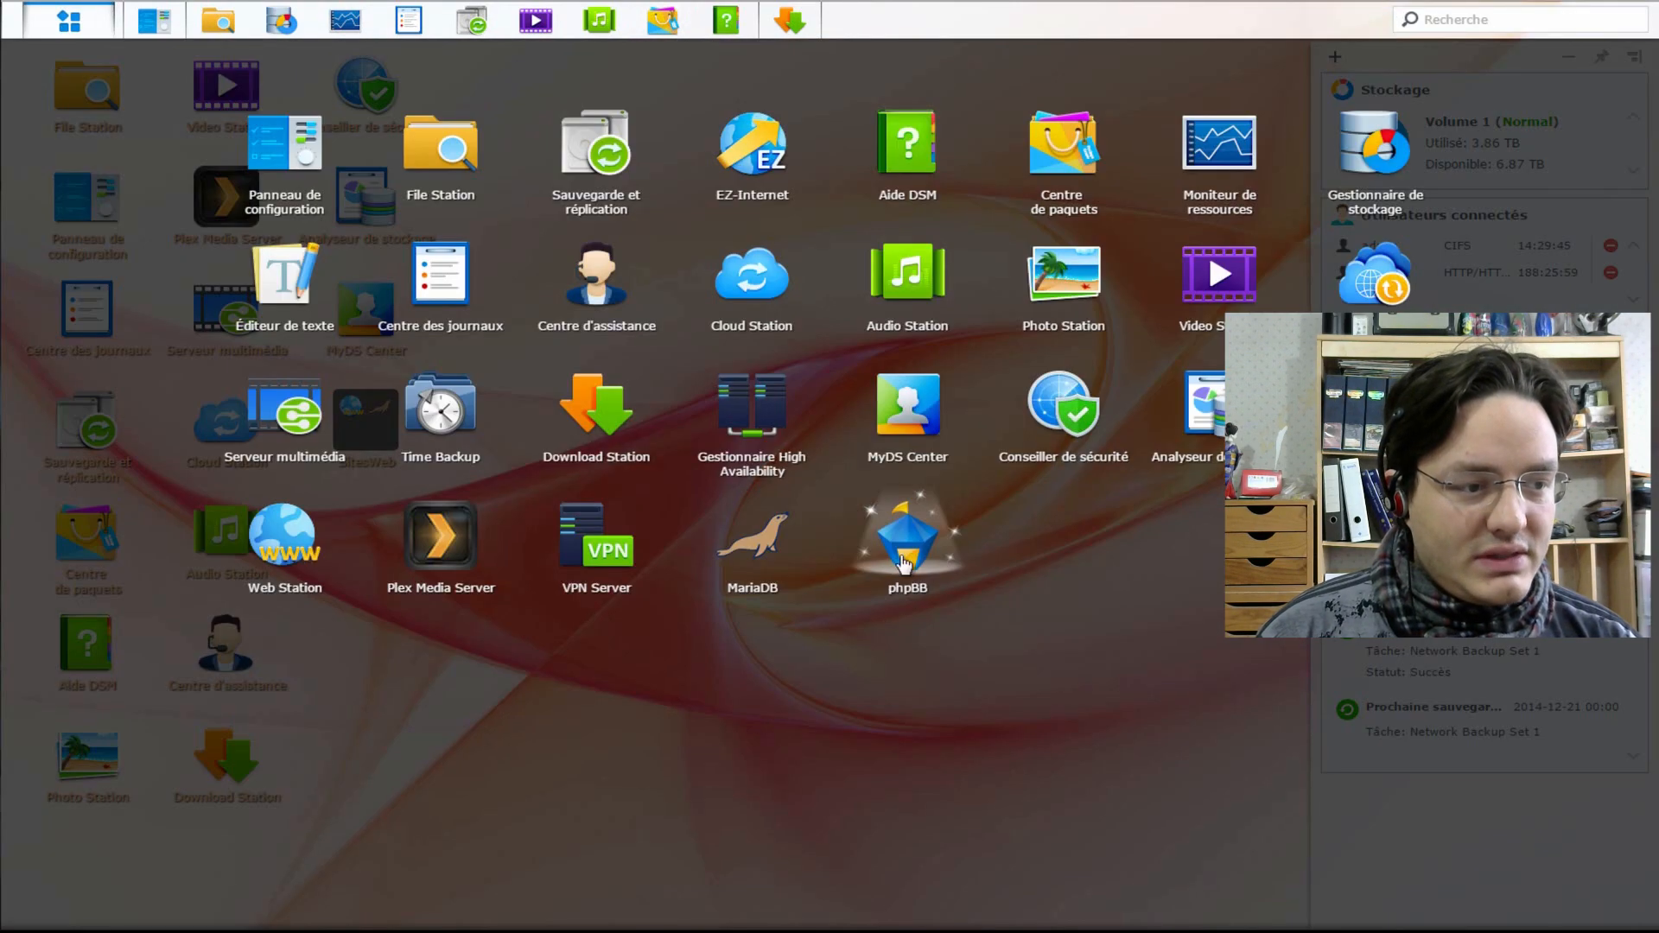
left_click_drag(907, 540, 855, 702)
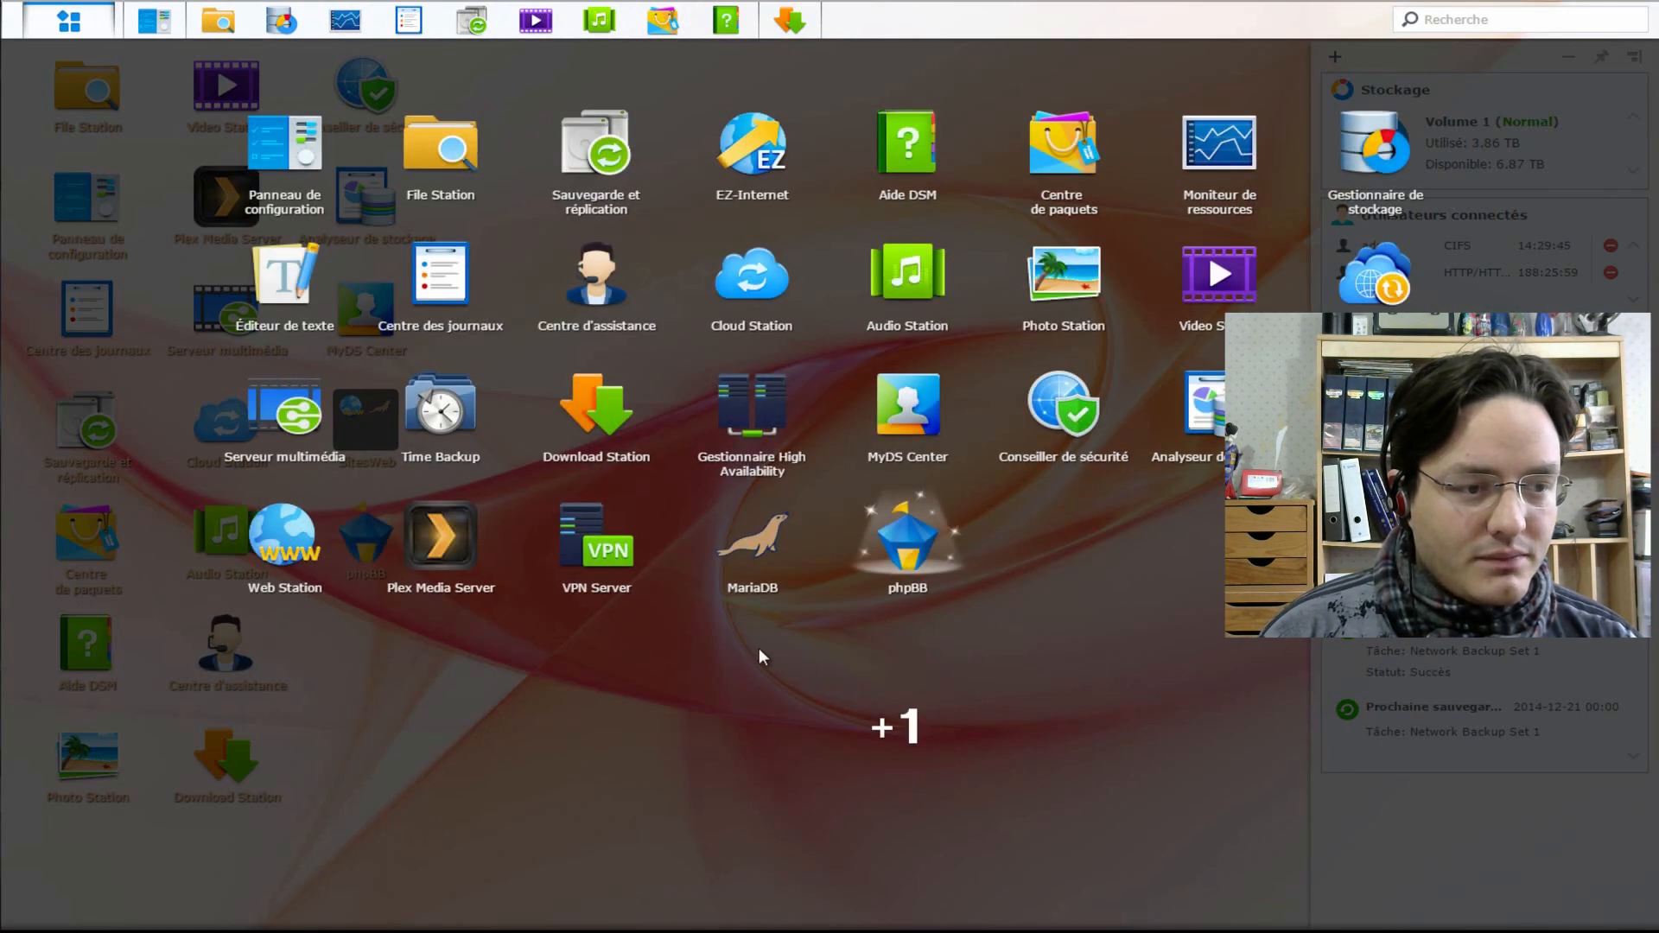
left_click(787, 782)
left_click_drag(373, 566, 368, 432)
left_click(360, 409)
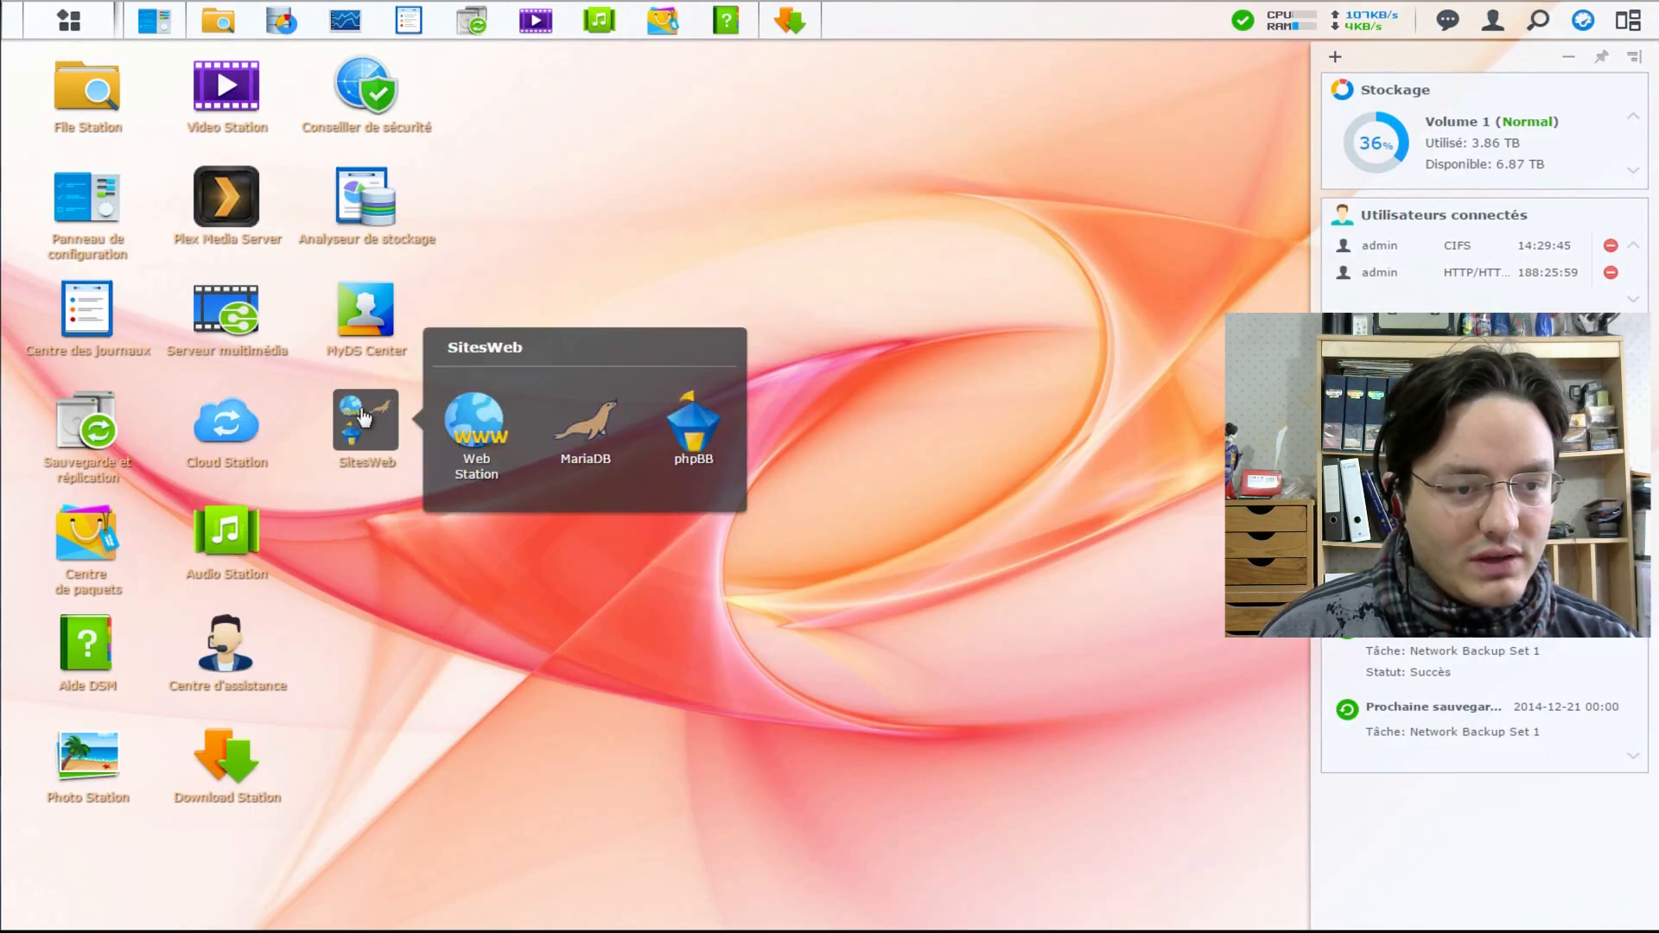
left_click(699, 440)
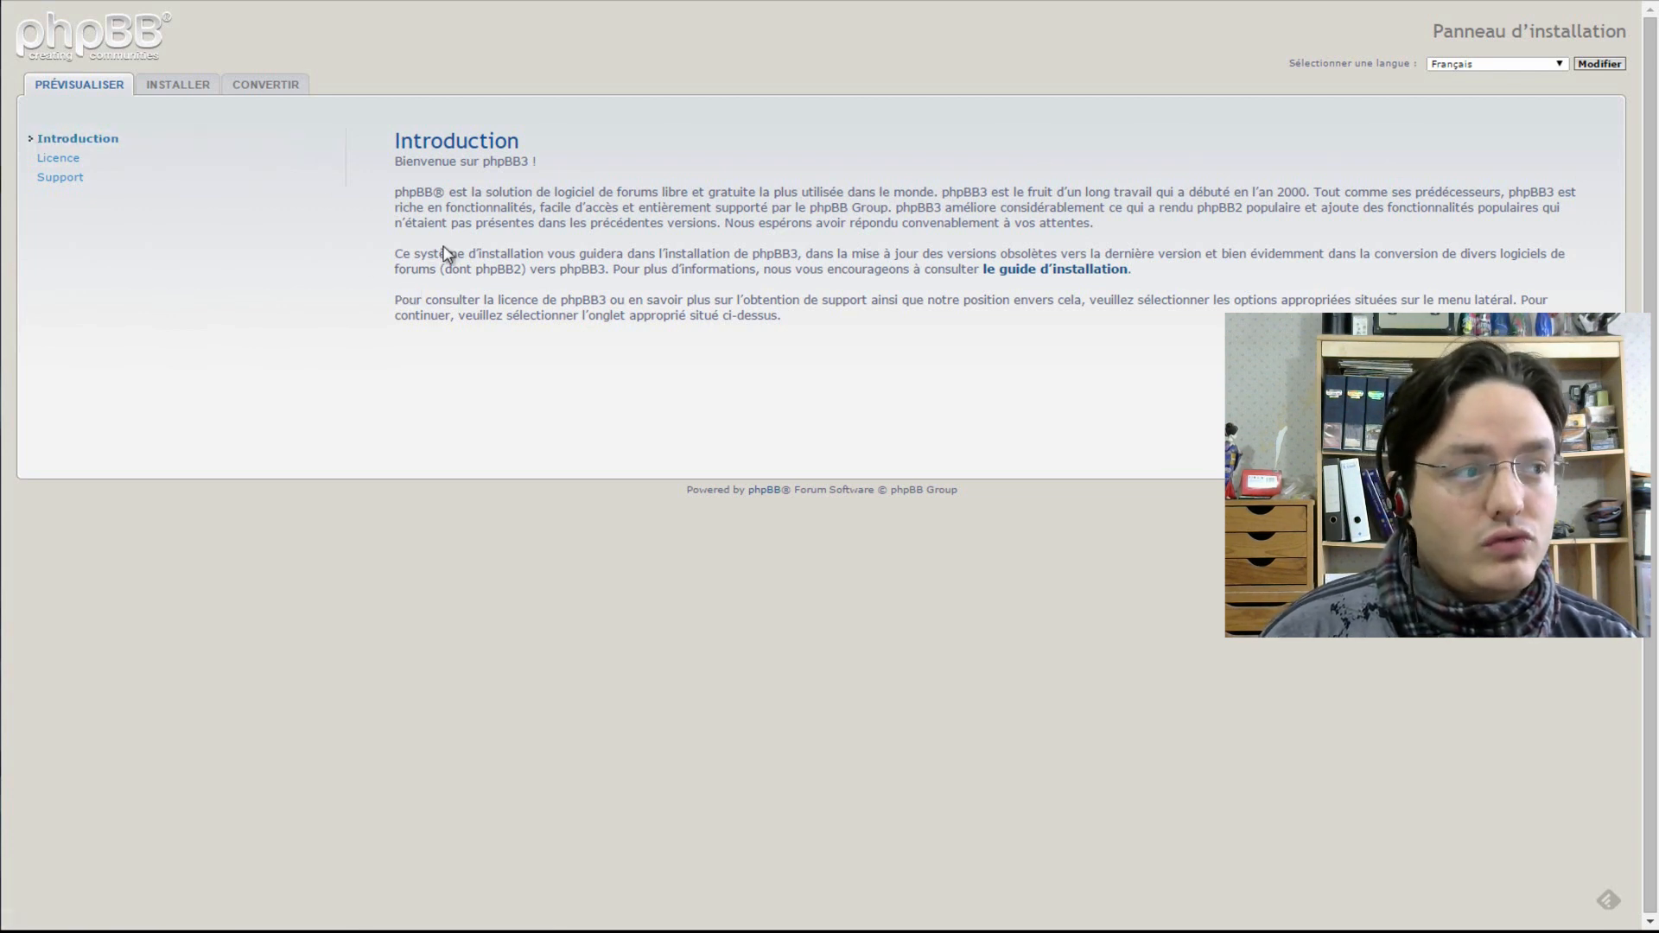
- Switch the phpBB installer to its INSTALLER tab to see the welcome page
left_click(176, 86)
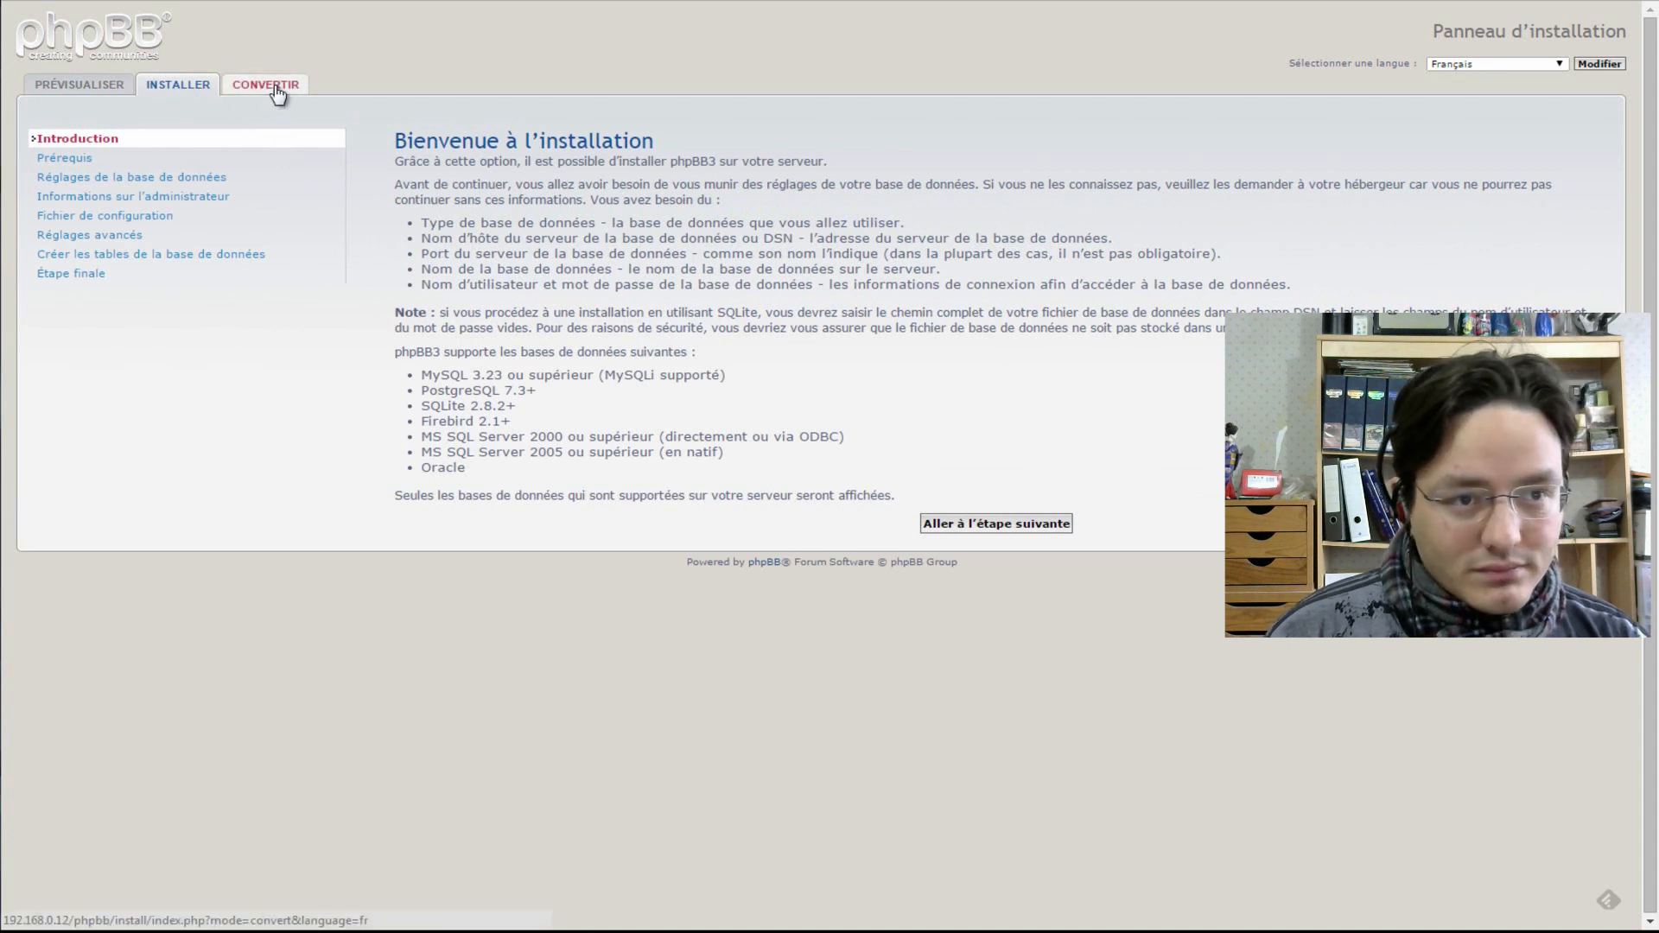
- Check the CONVERTIR tab, return to INSTALLER, and advance to the prerequisites check
left_click(275, 86)
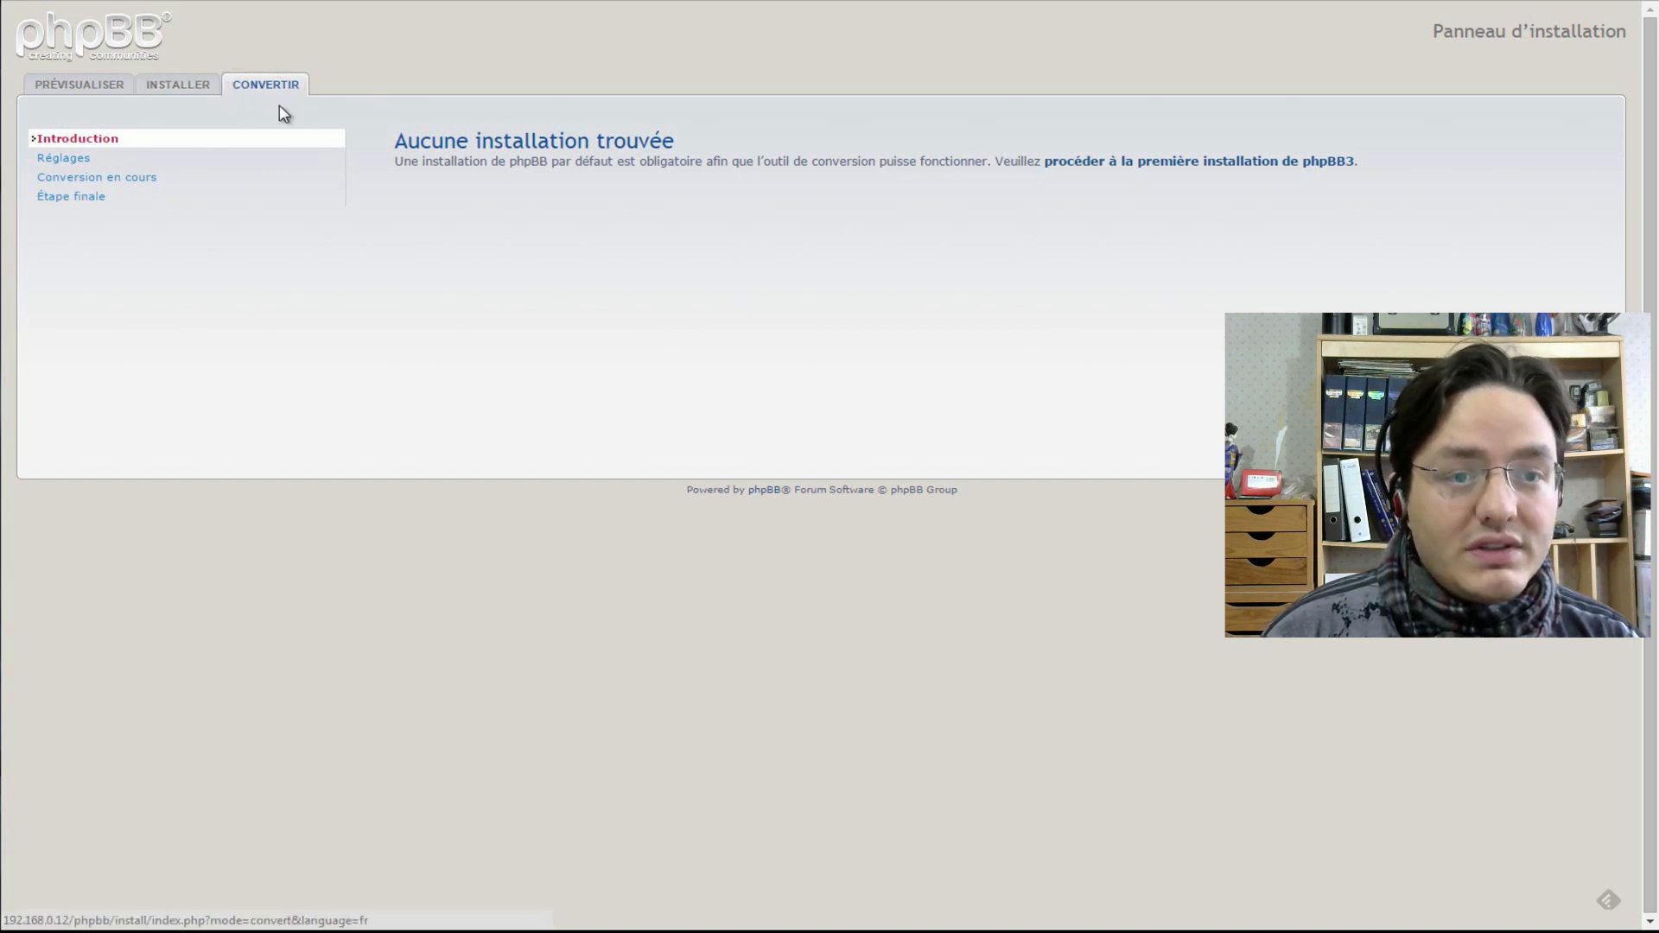
left_click(175, 88)
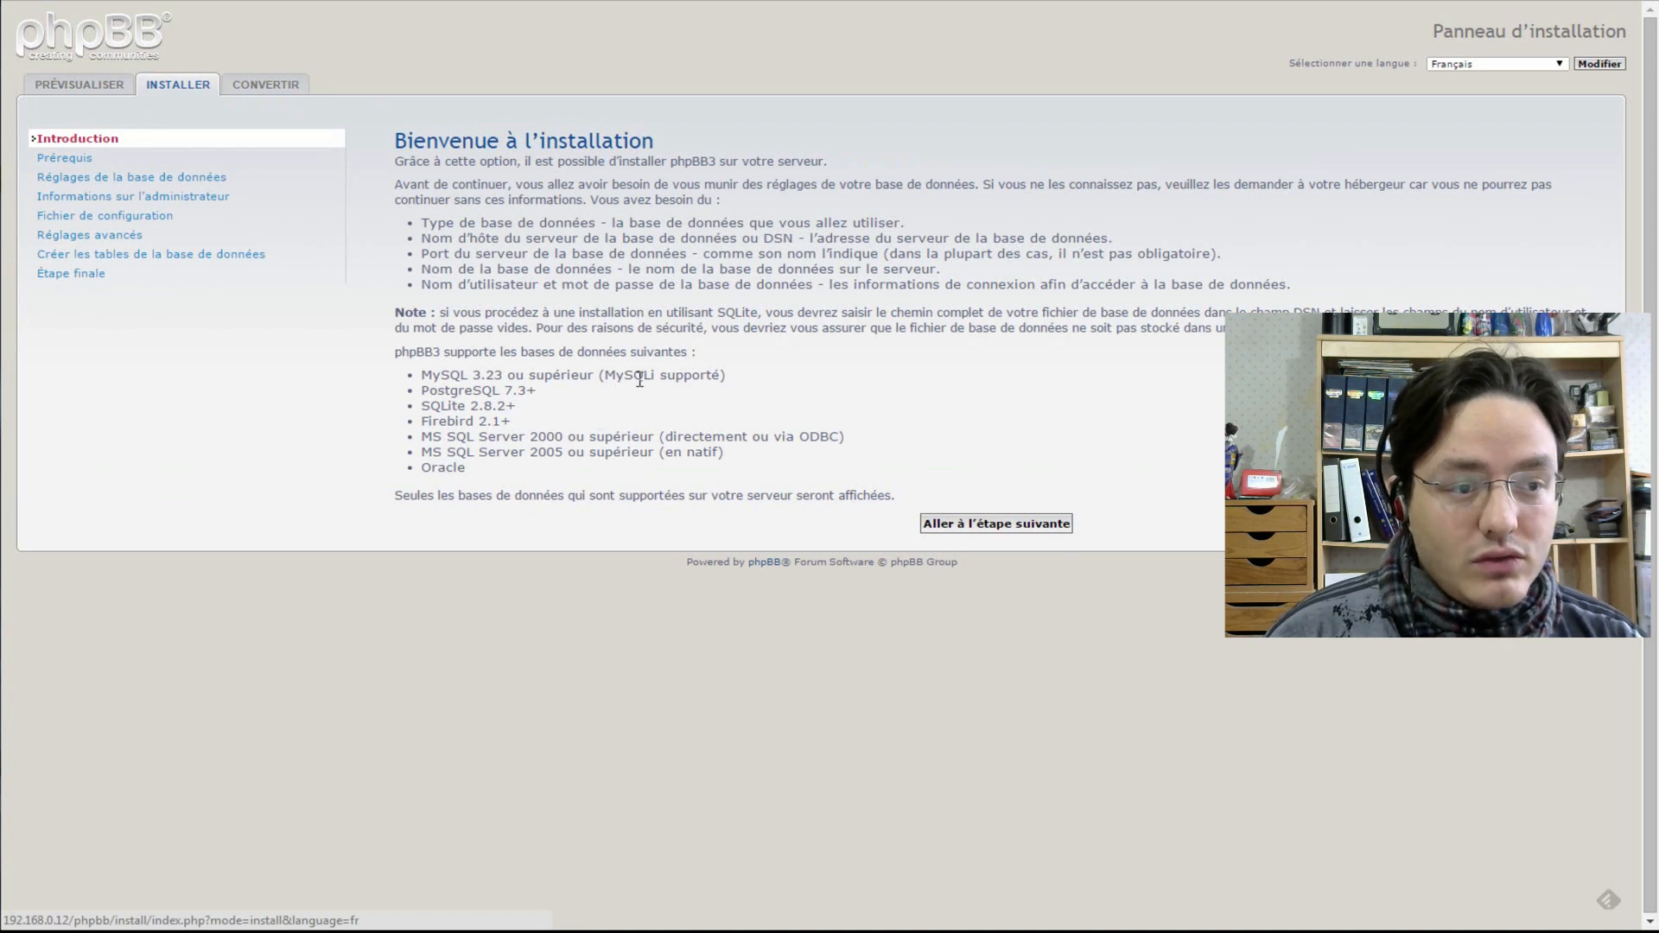
left_click_drag(599, 374, 665, 373)
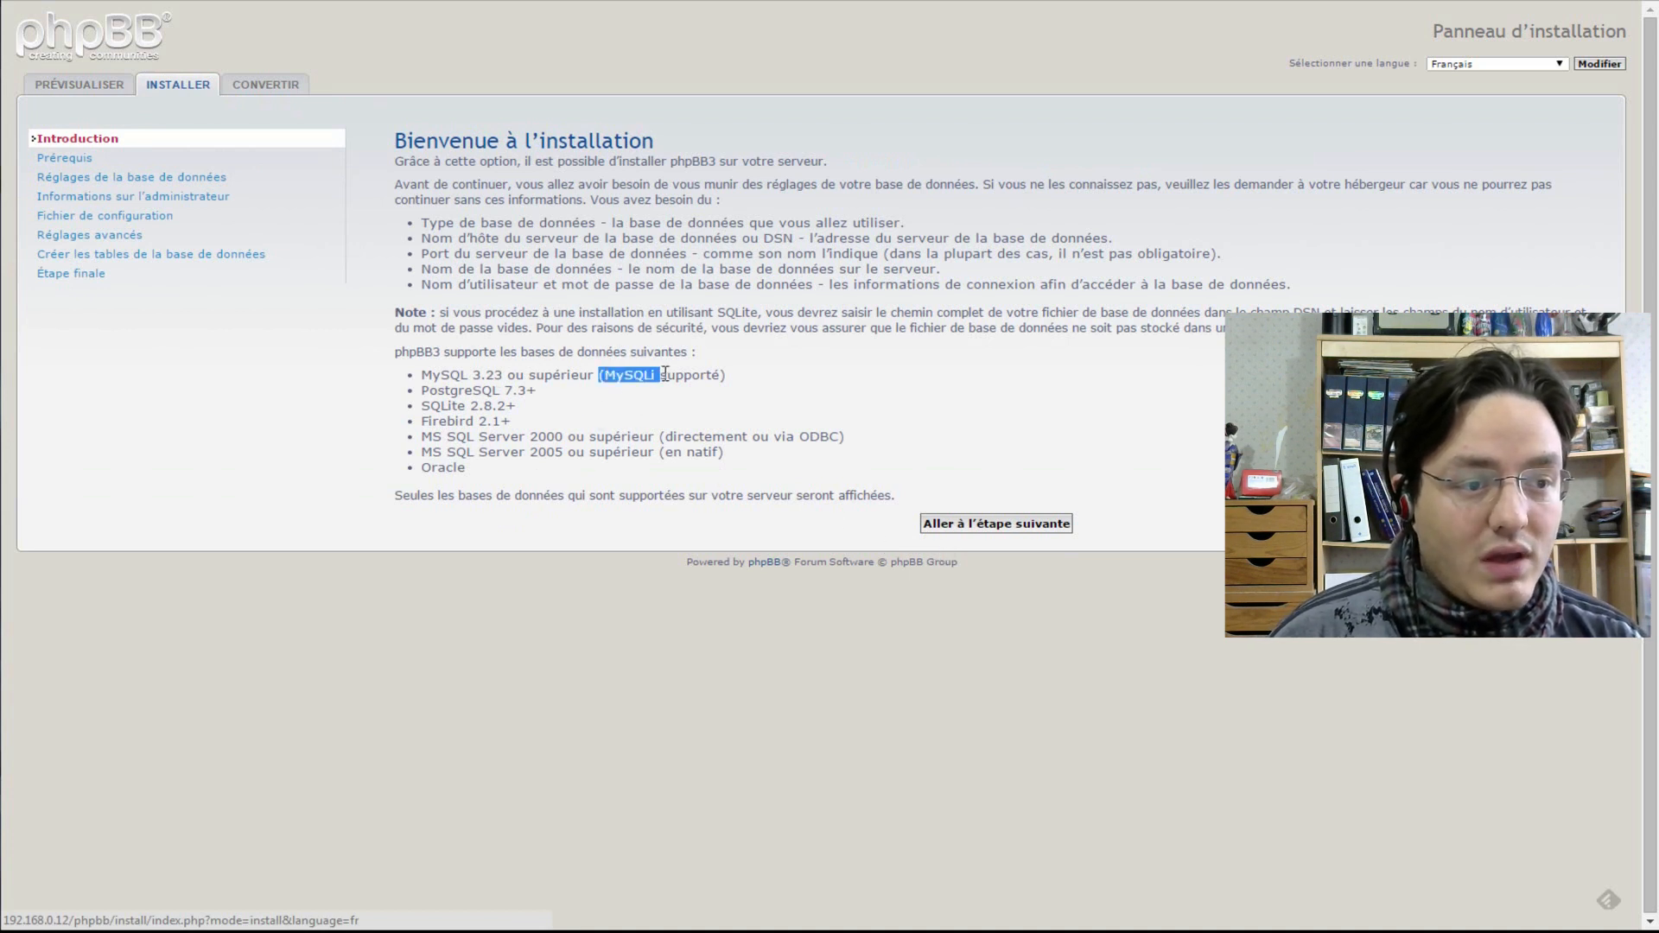
left_click(994, 525)
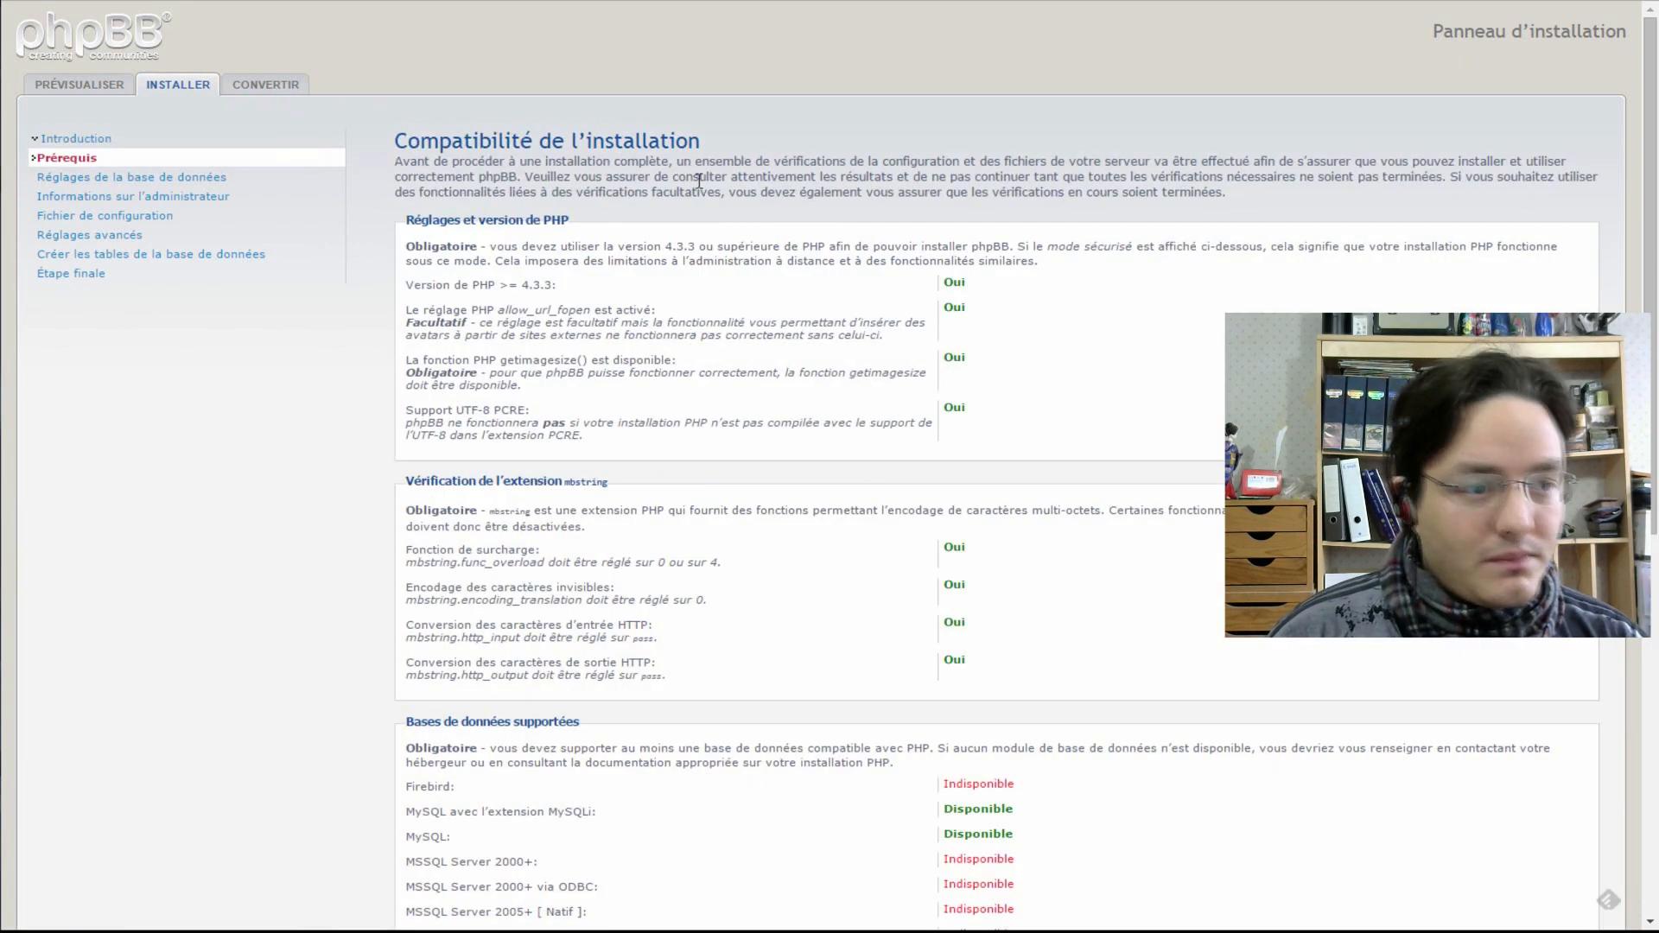
- Review the Prérequis compatibility results and start the installation
scroll(1002, 272, "down", 1)
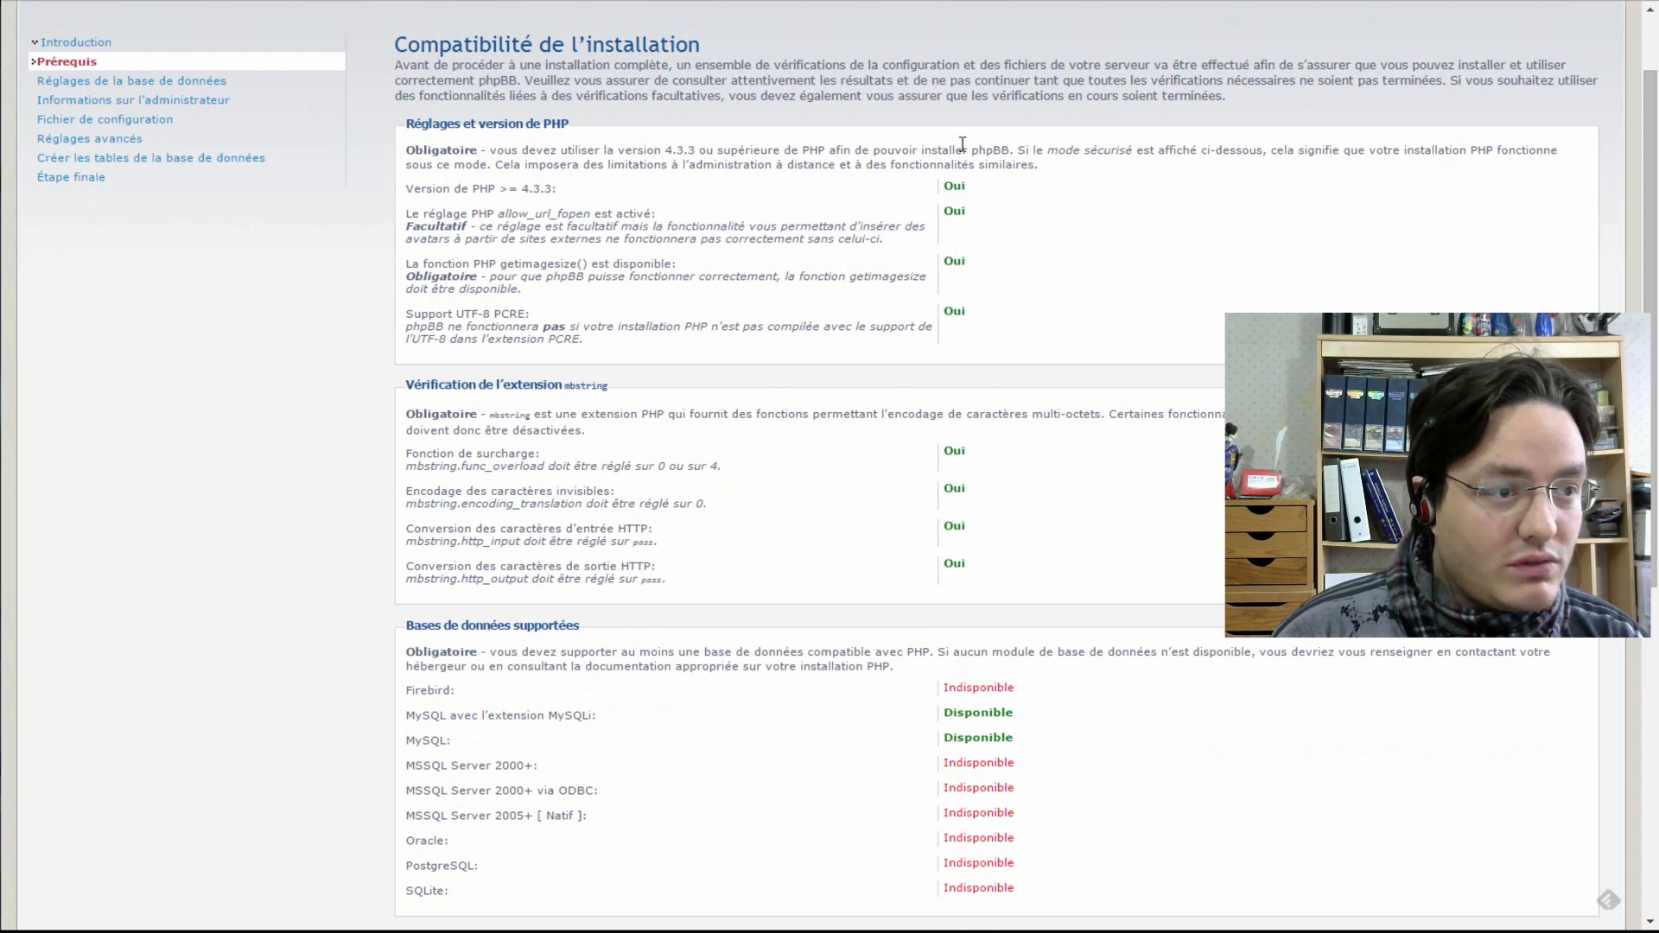
scroll(963, 152, "down", 2)
scroll(959, 363, "down", 2)
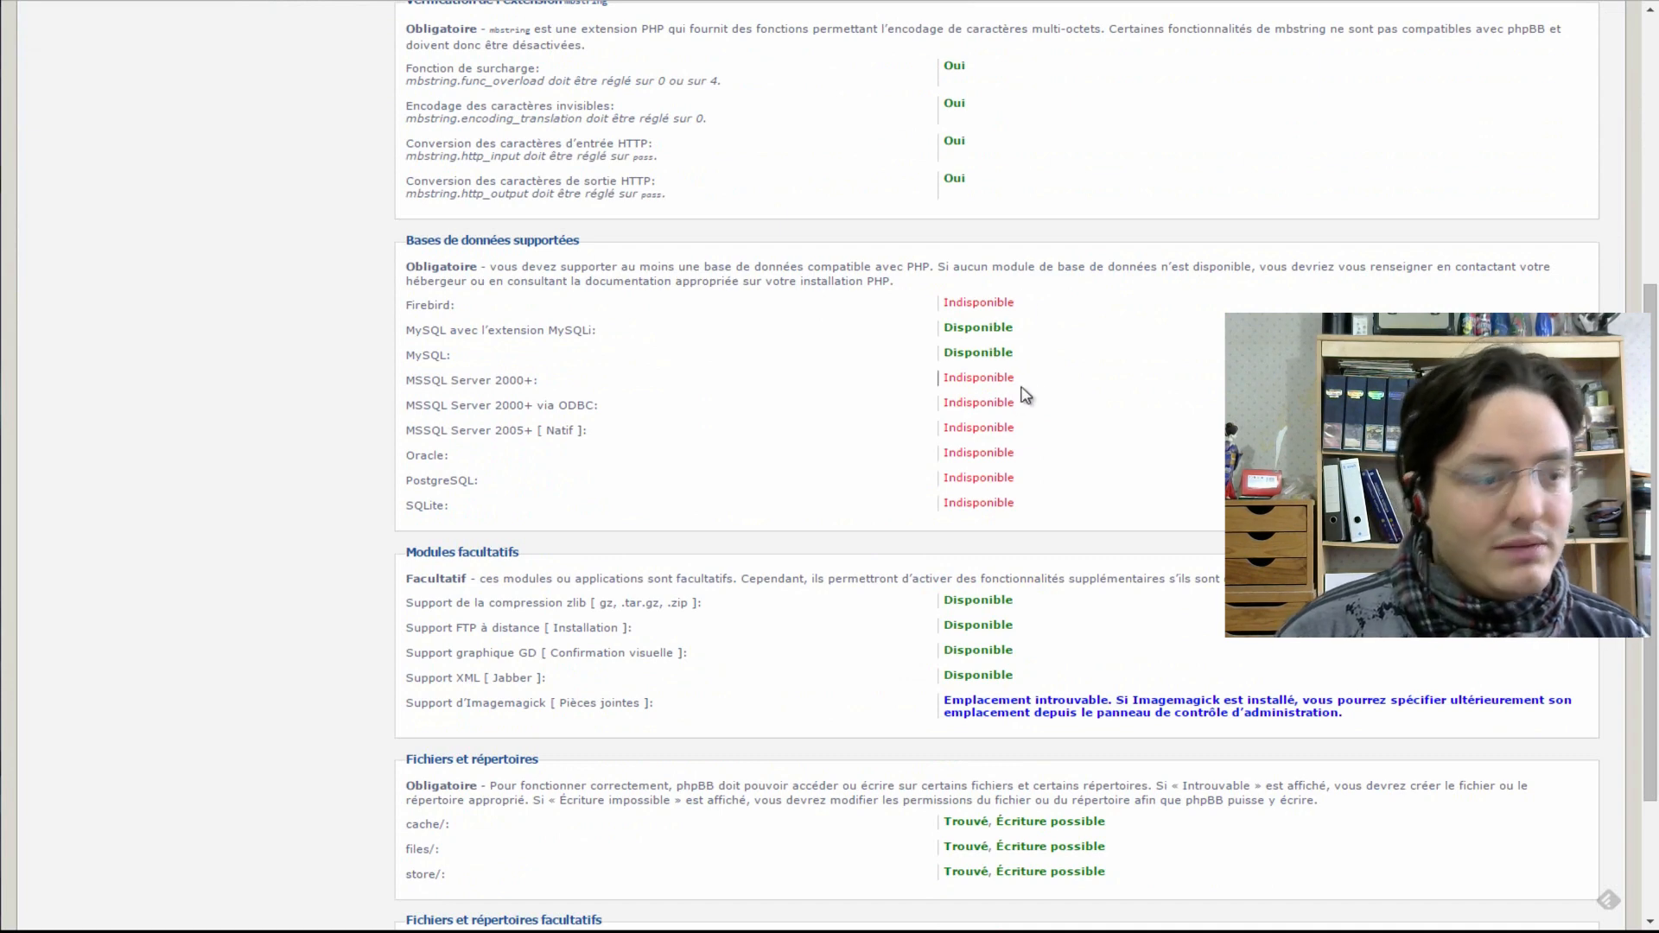
scroll(1040, 315, "down", 2)
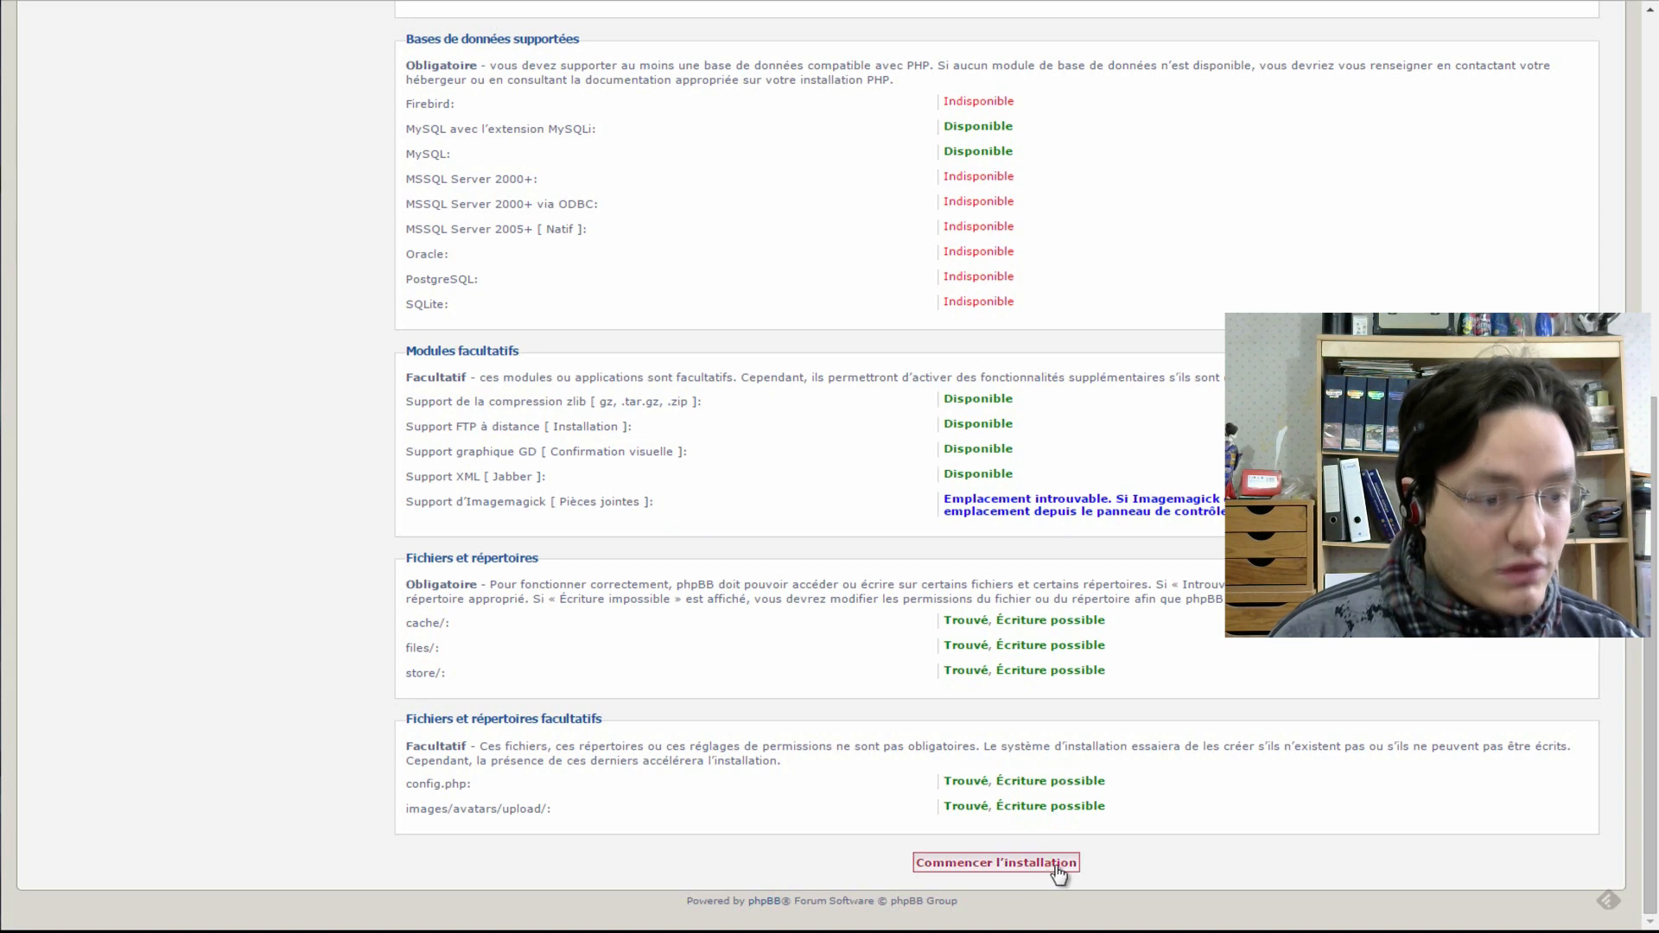
left_click(1021, 864)
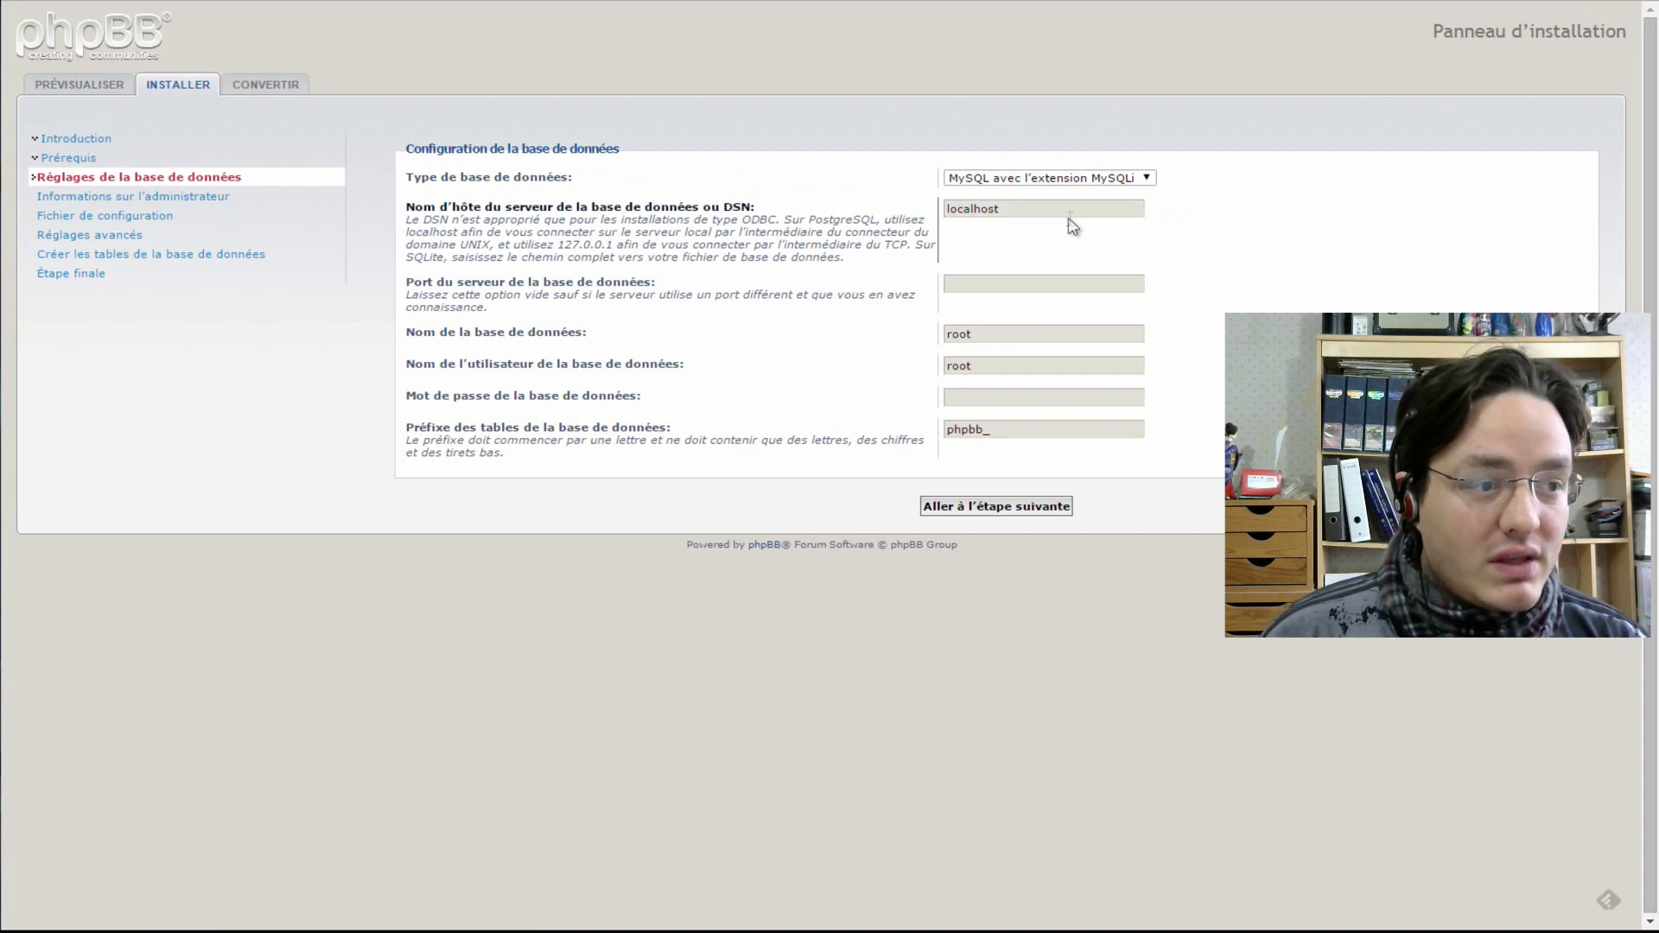
- Correct the database port and password, retest until it reports Connecté, and decline saving the password
left_click(957, 291)
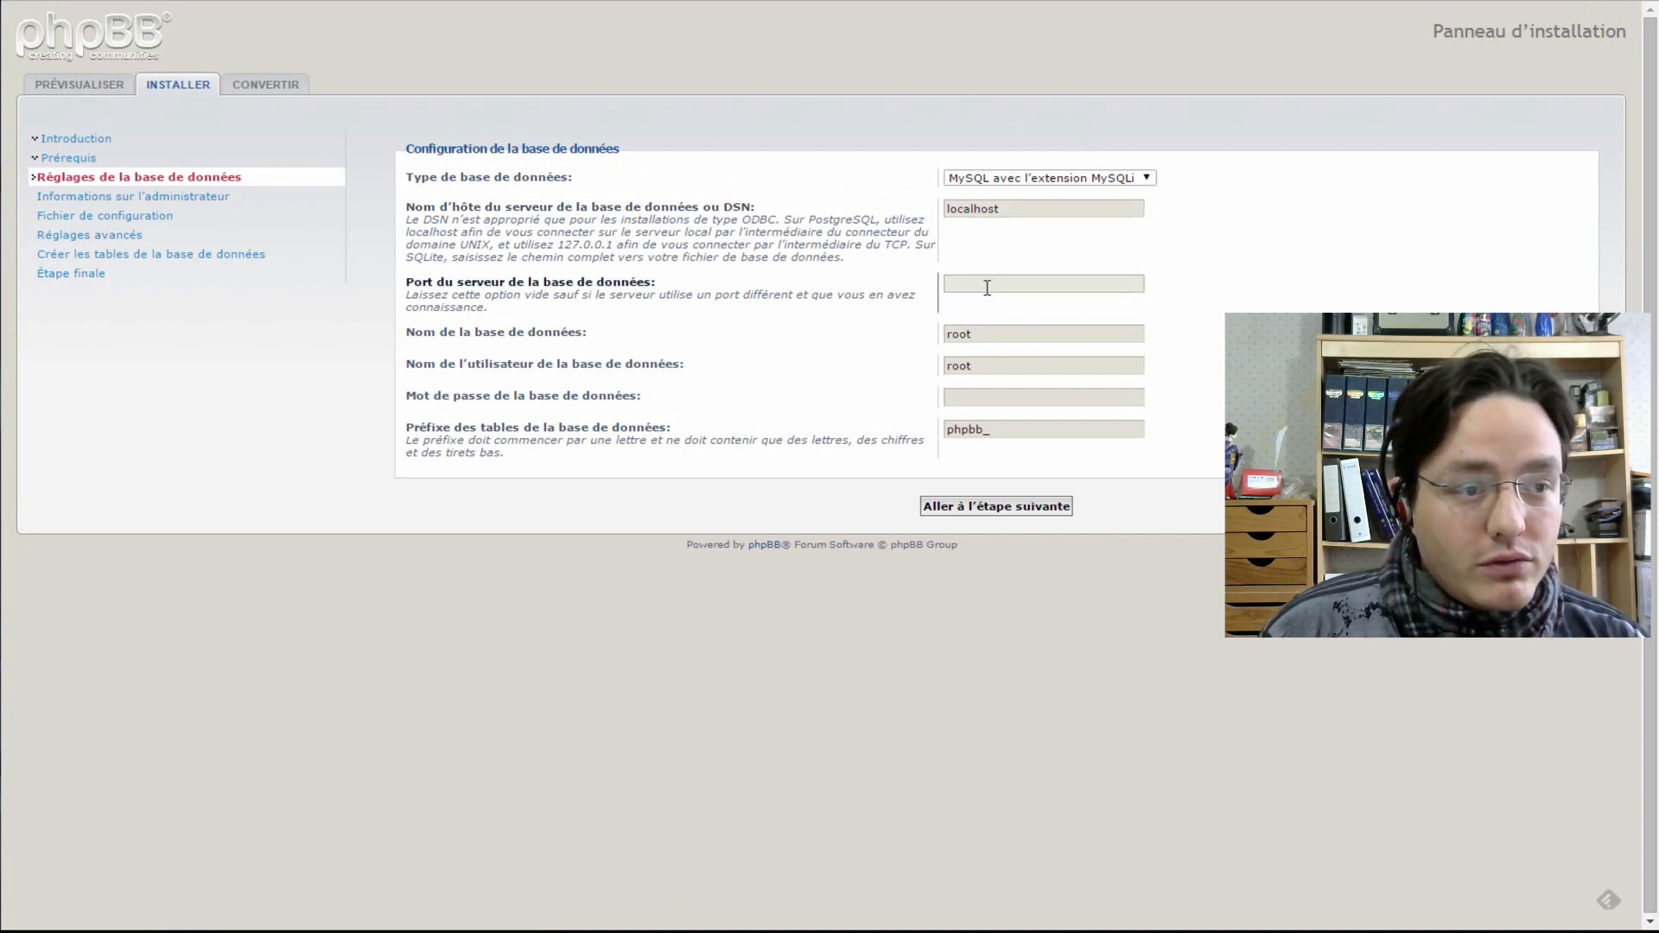
left_click(991, 403)
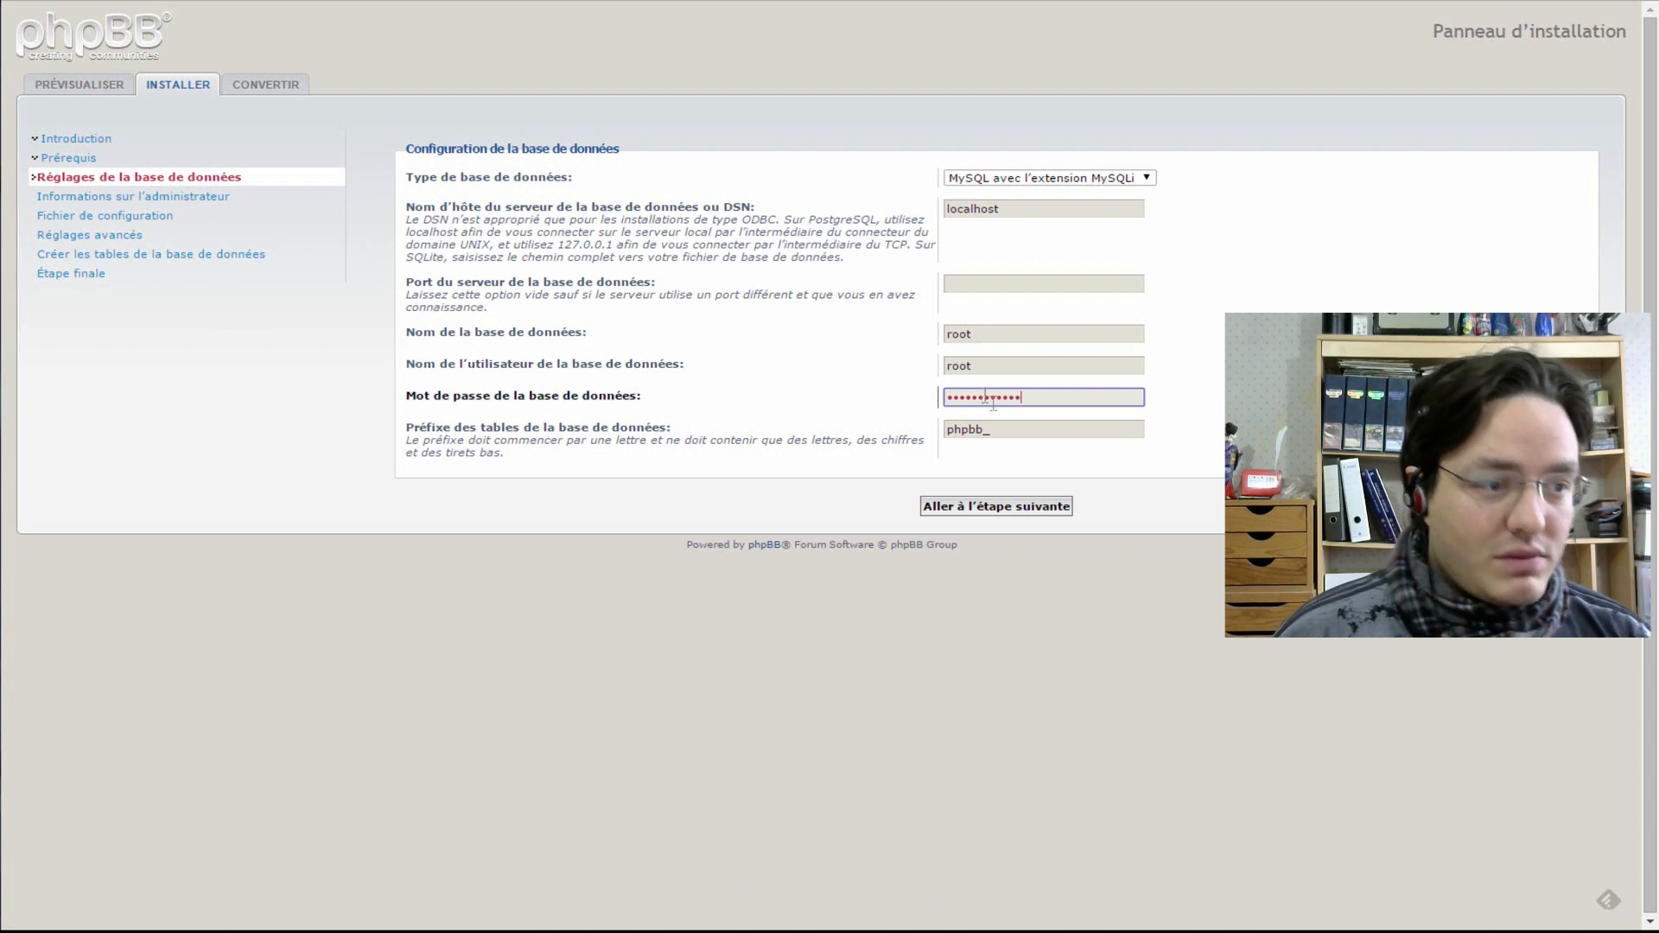
left_click(994, 434)
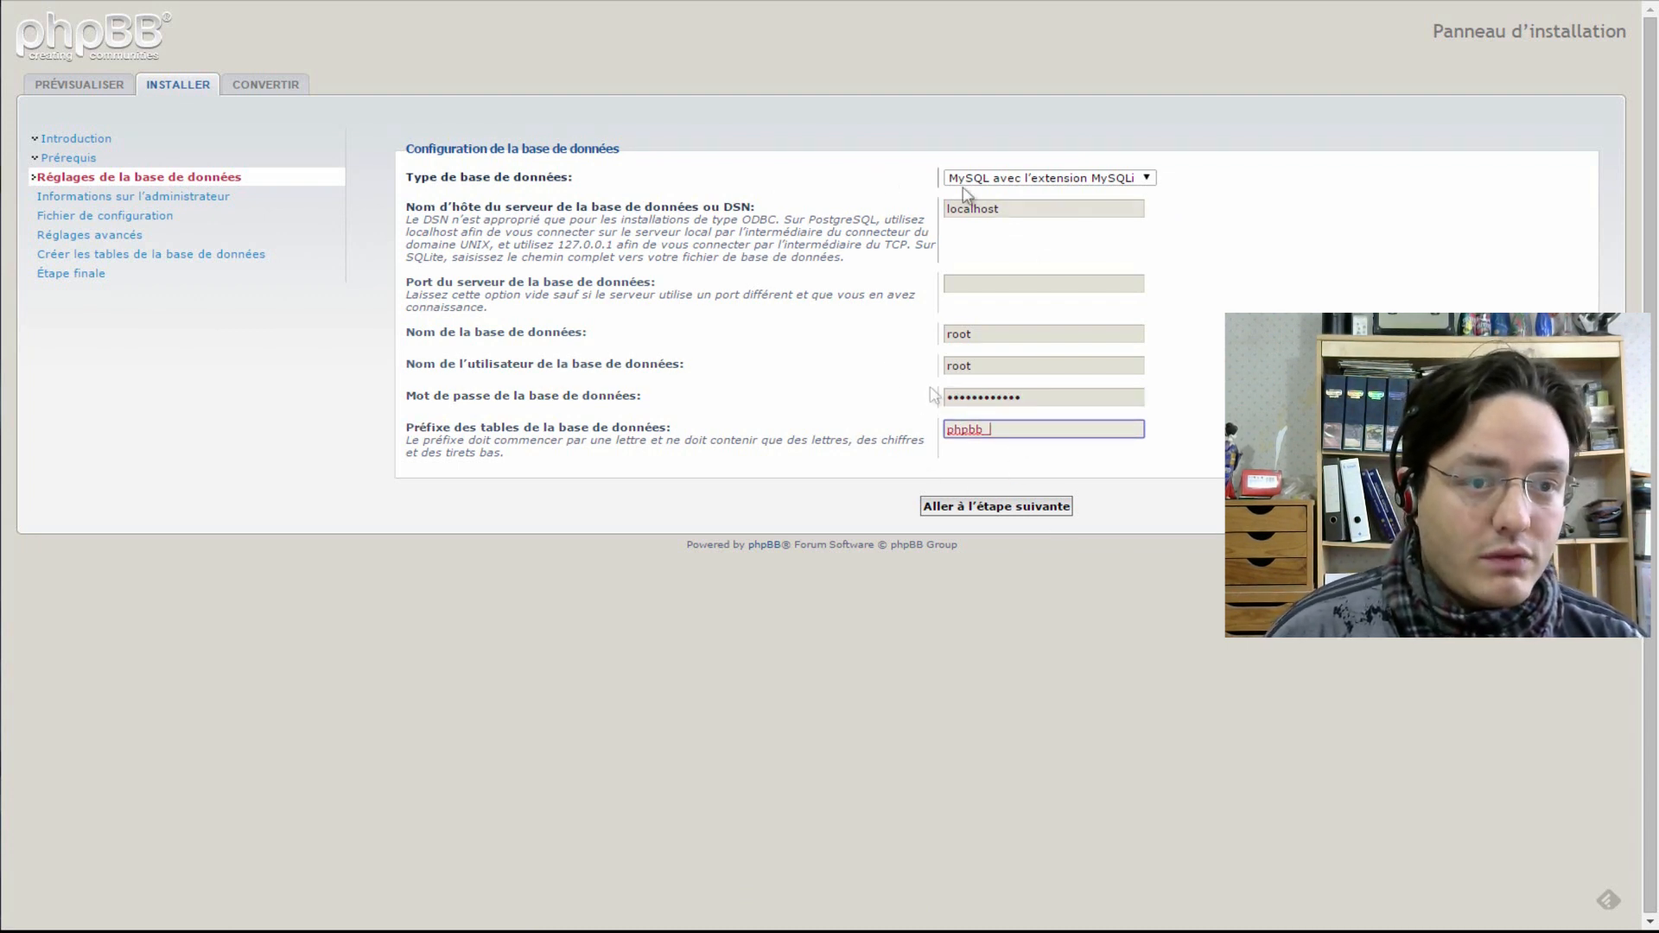
left_click(994, 510)
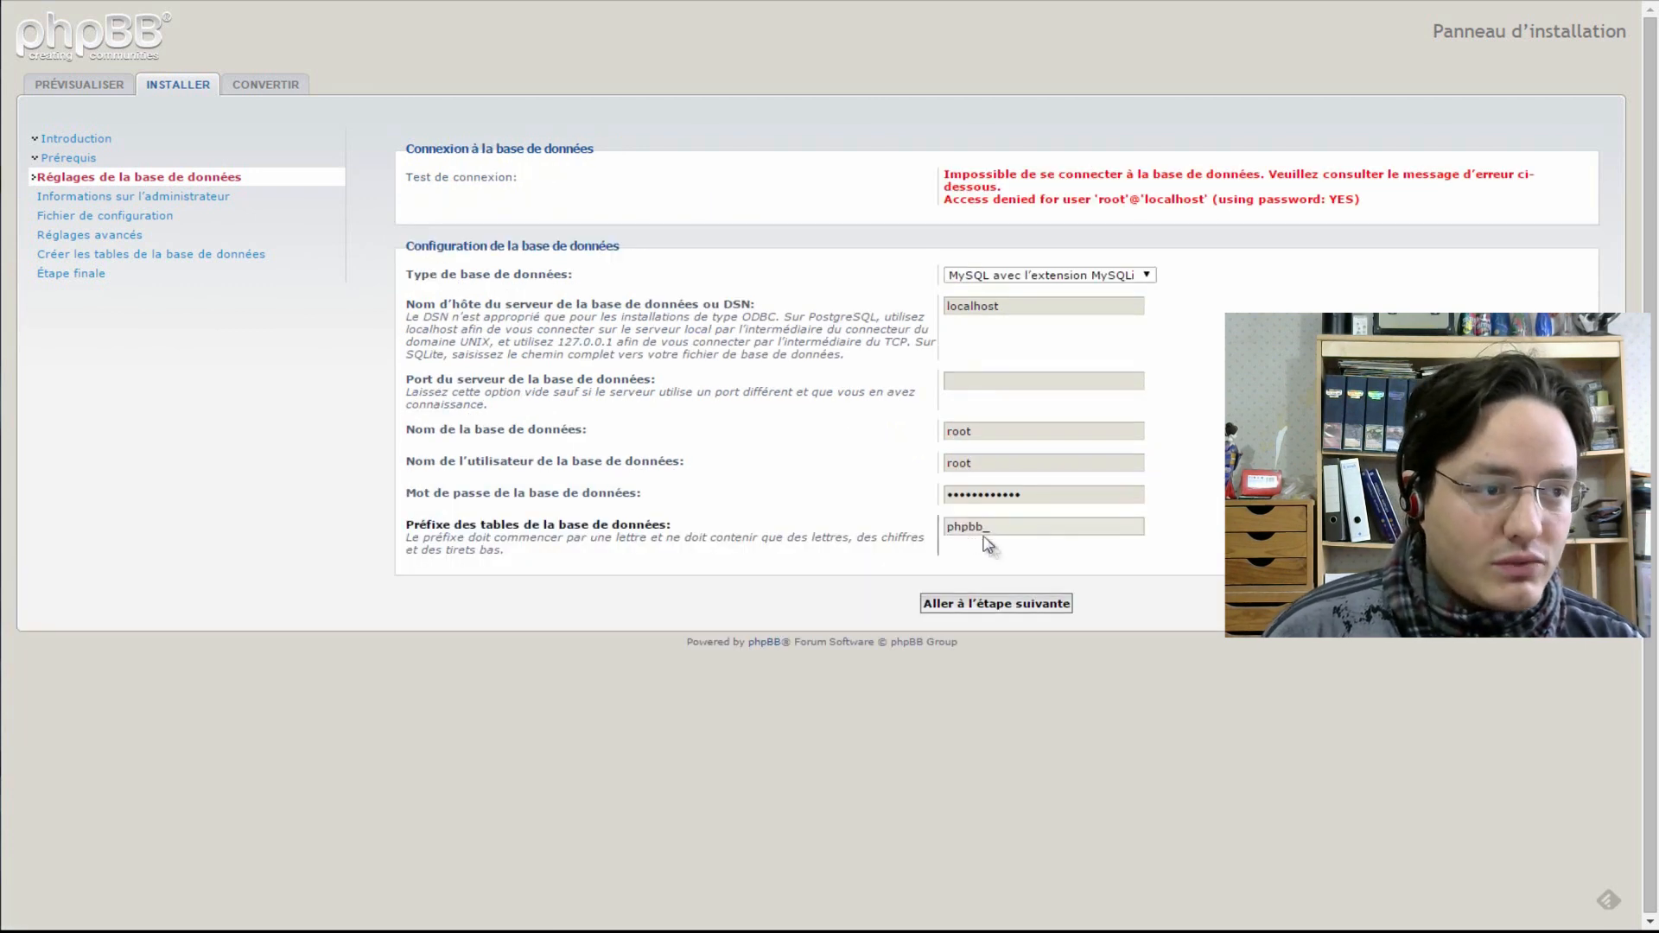
left_click(1024, 609)
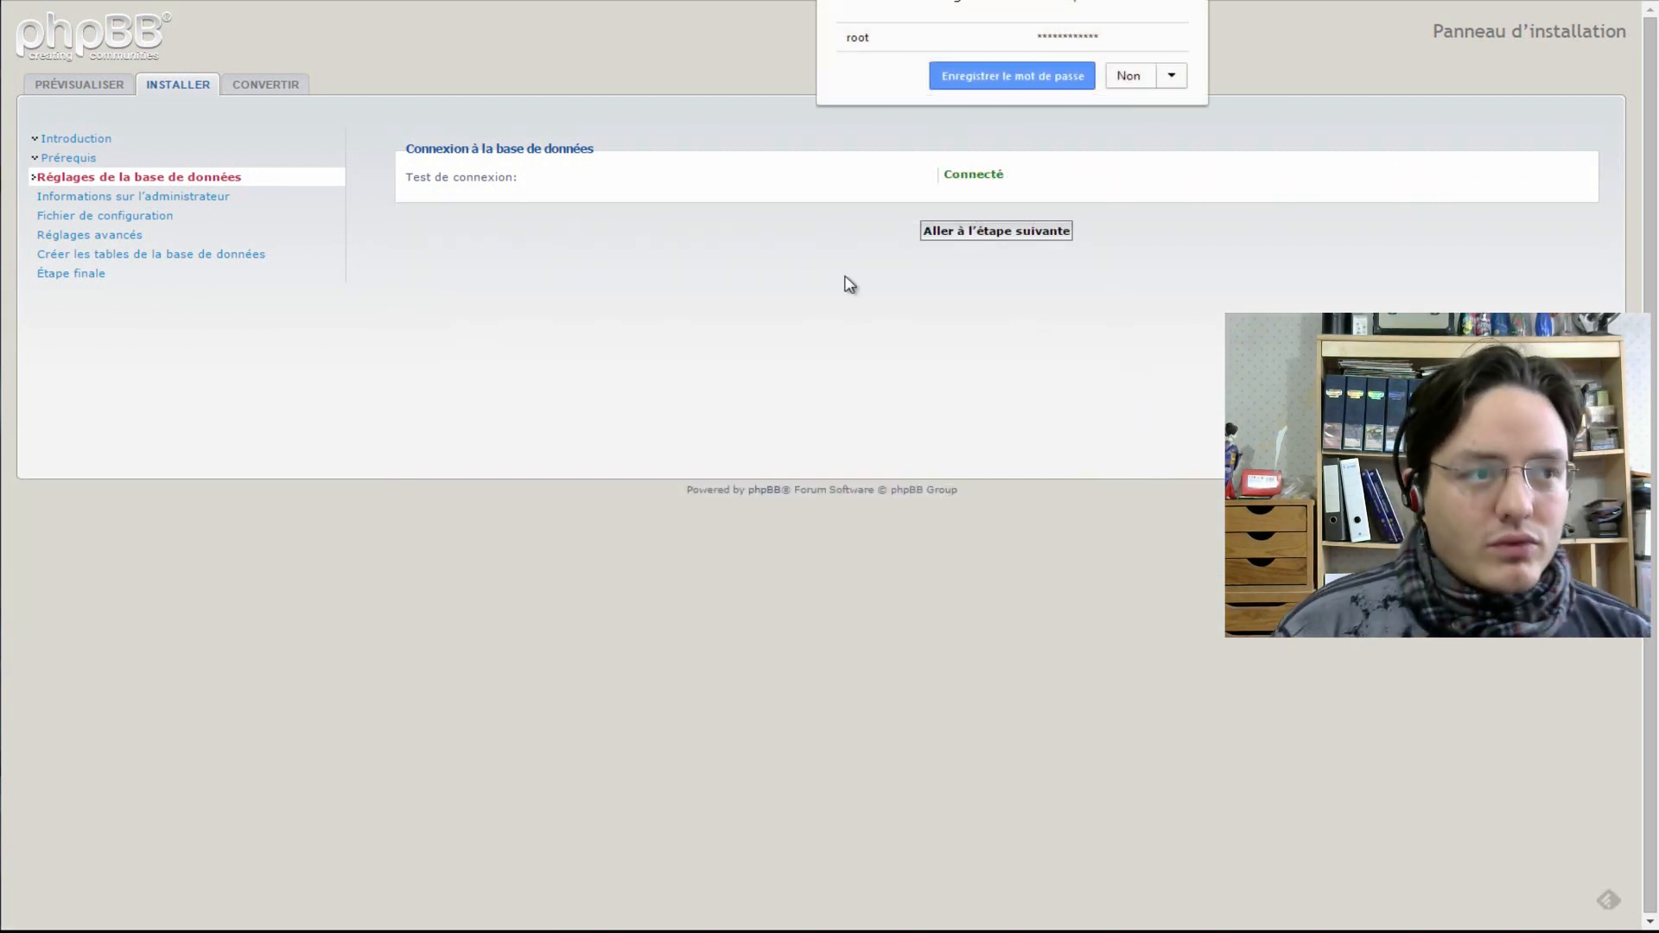
left_click(1127, 80)
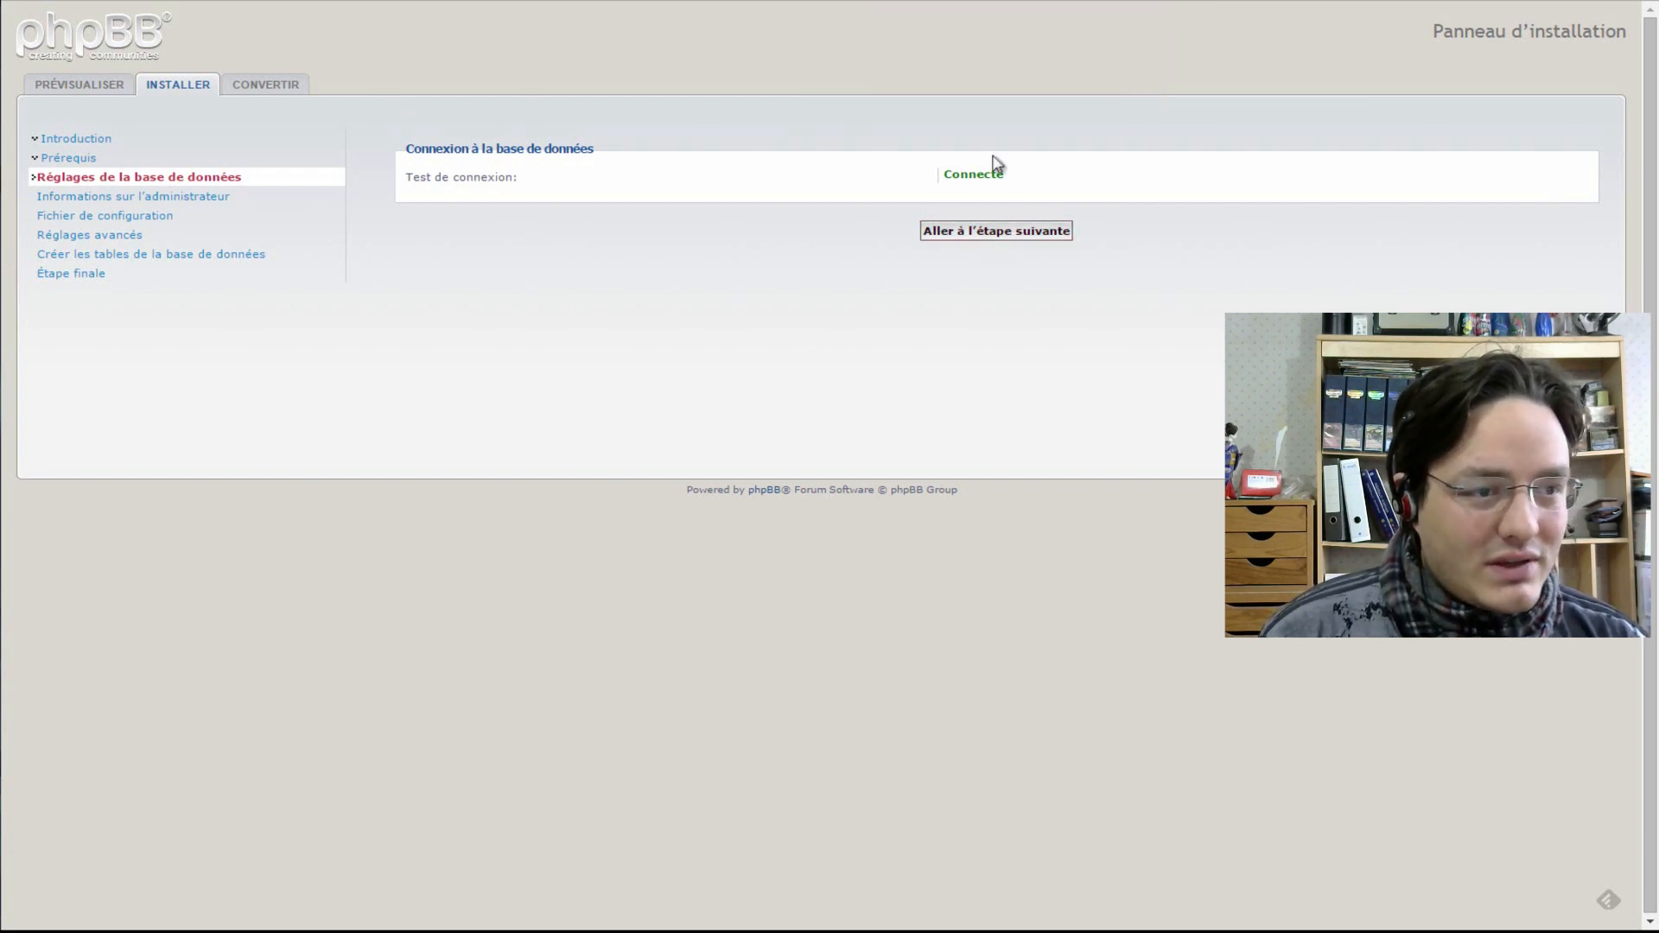
- Enter the administrator username and password, with password confirmation
left_click(975, 245)
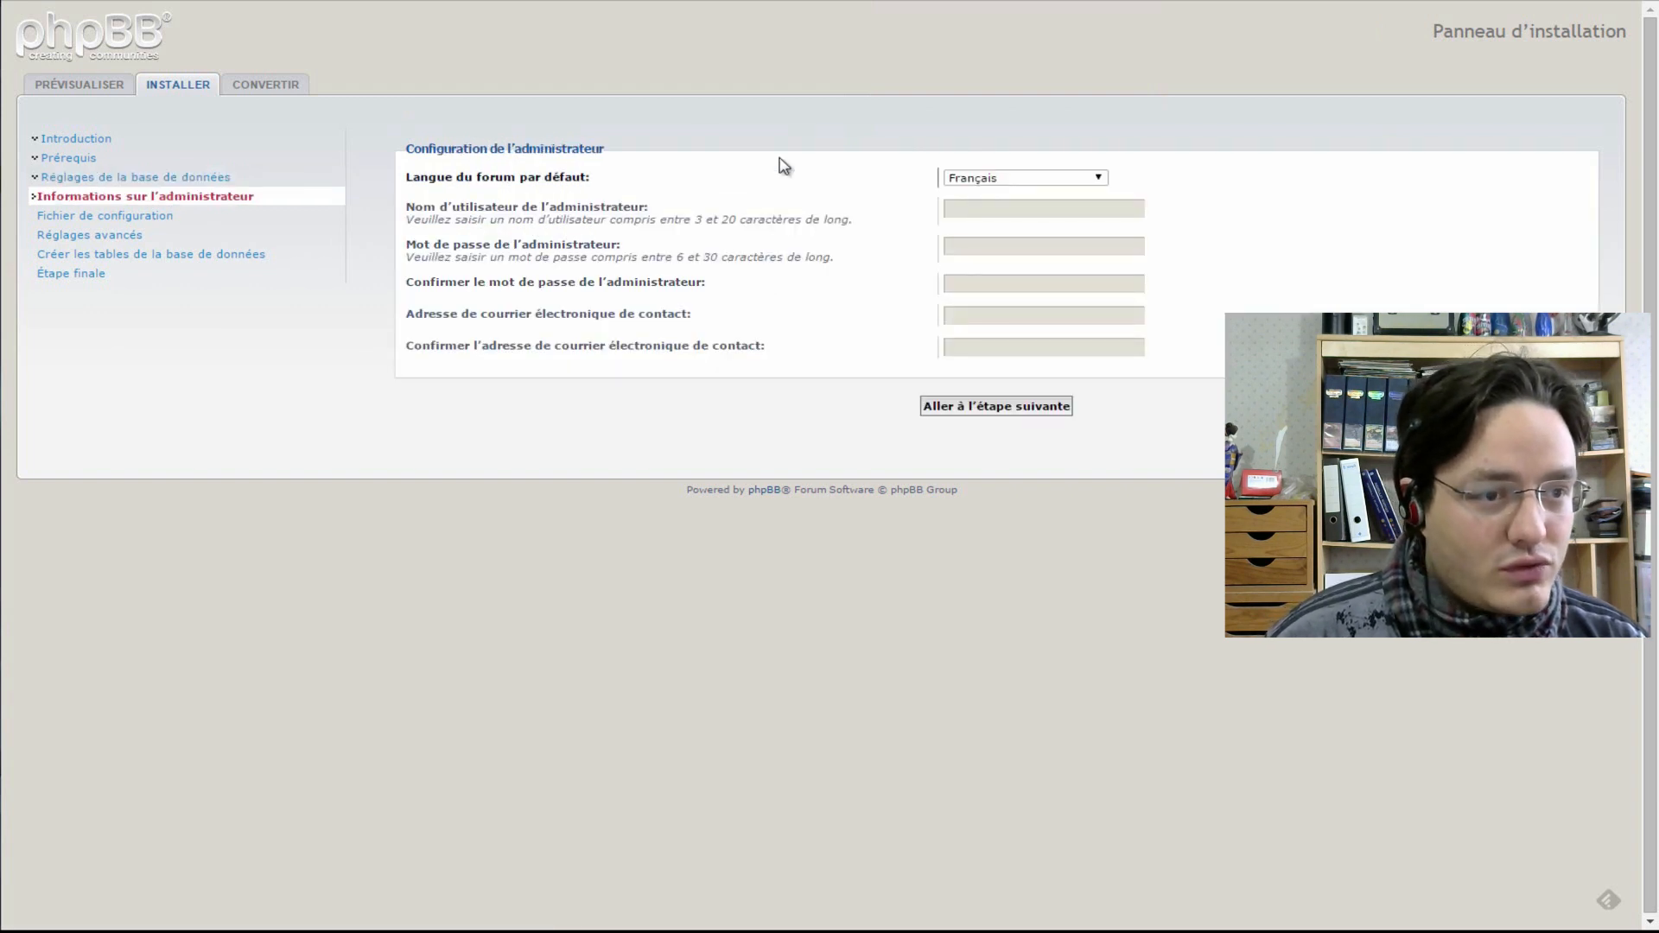
left_click(1022, 209)
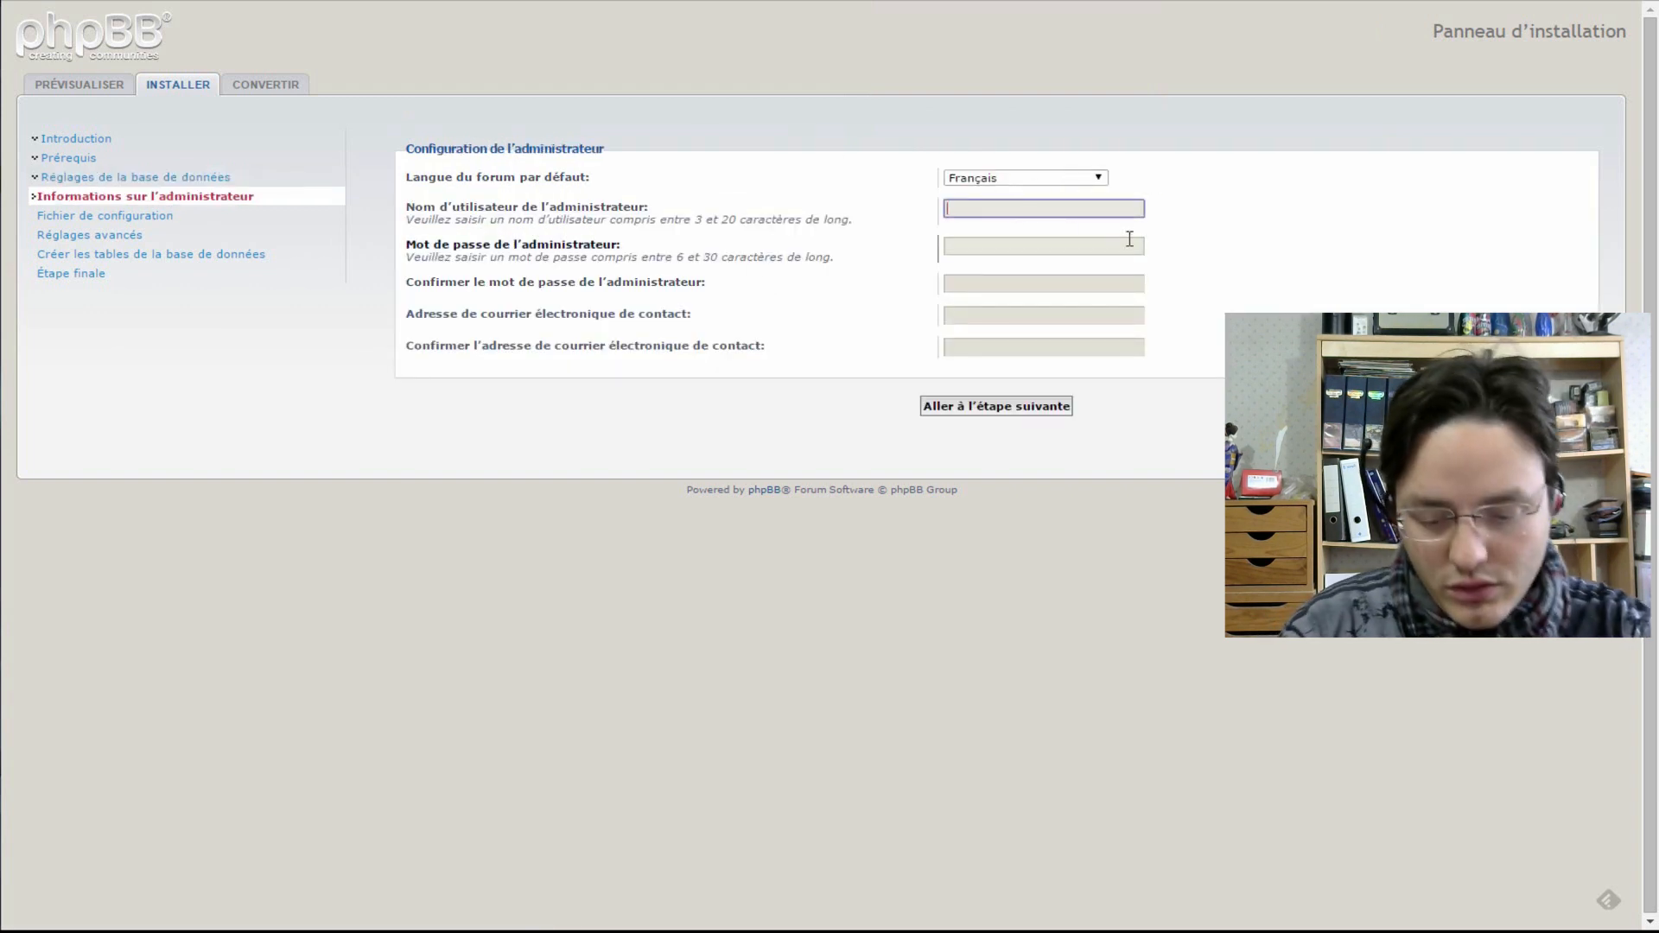
type("Crashoveride")
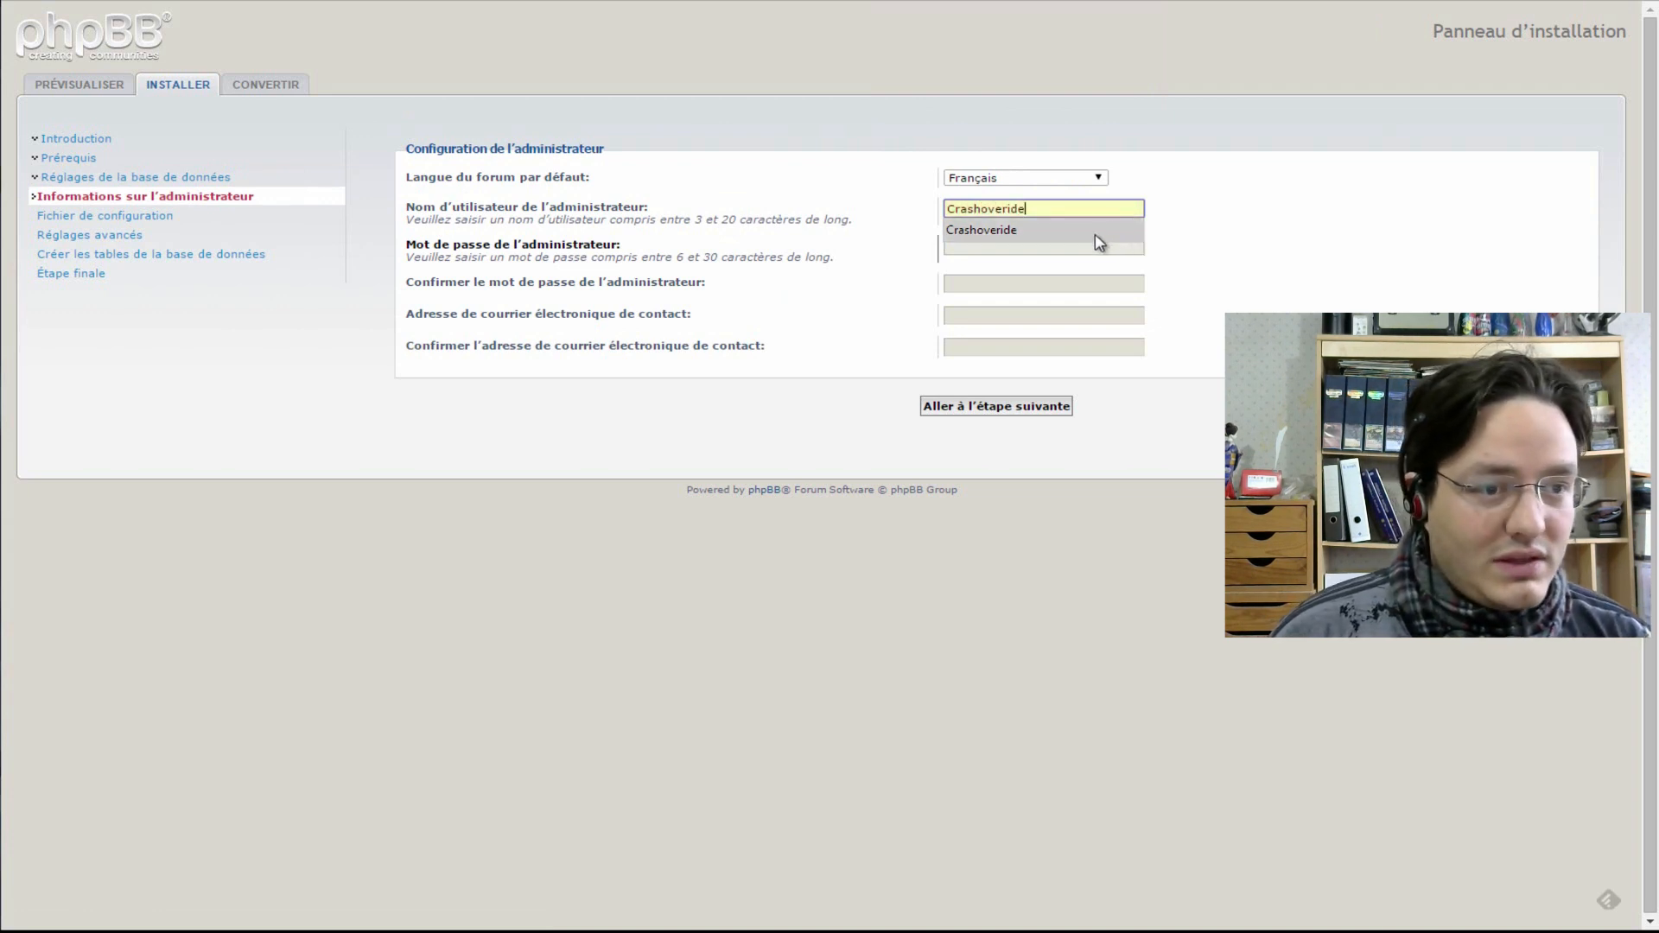
left_click(1096, 232)
left_click(1078, 247)
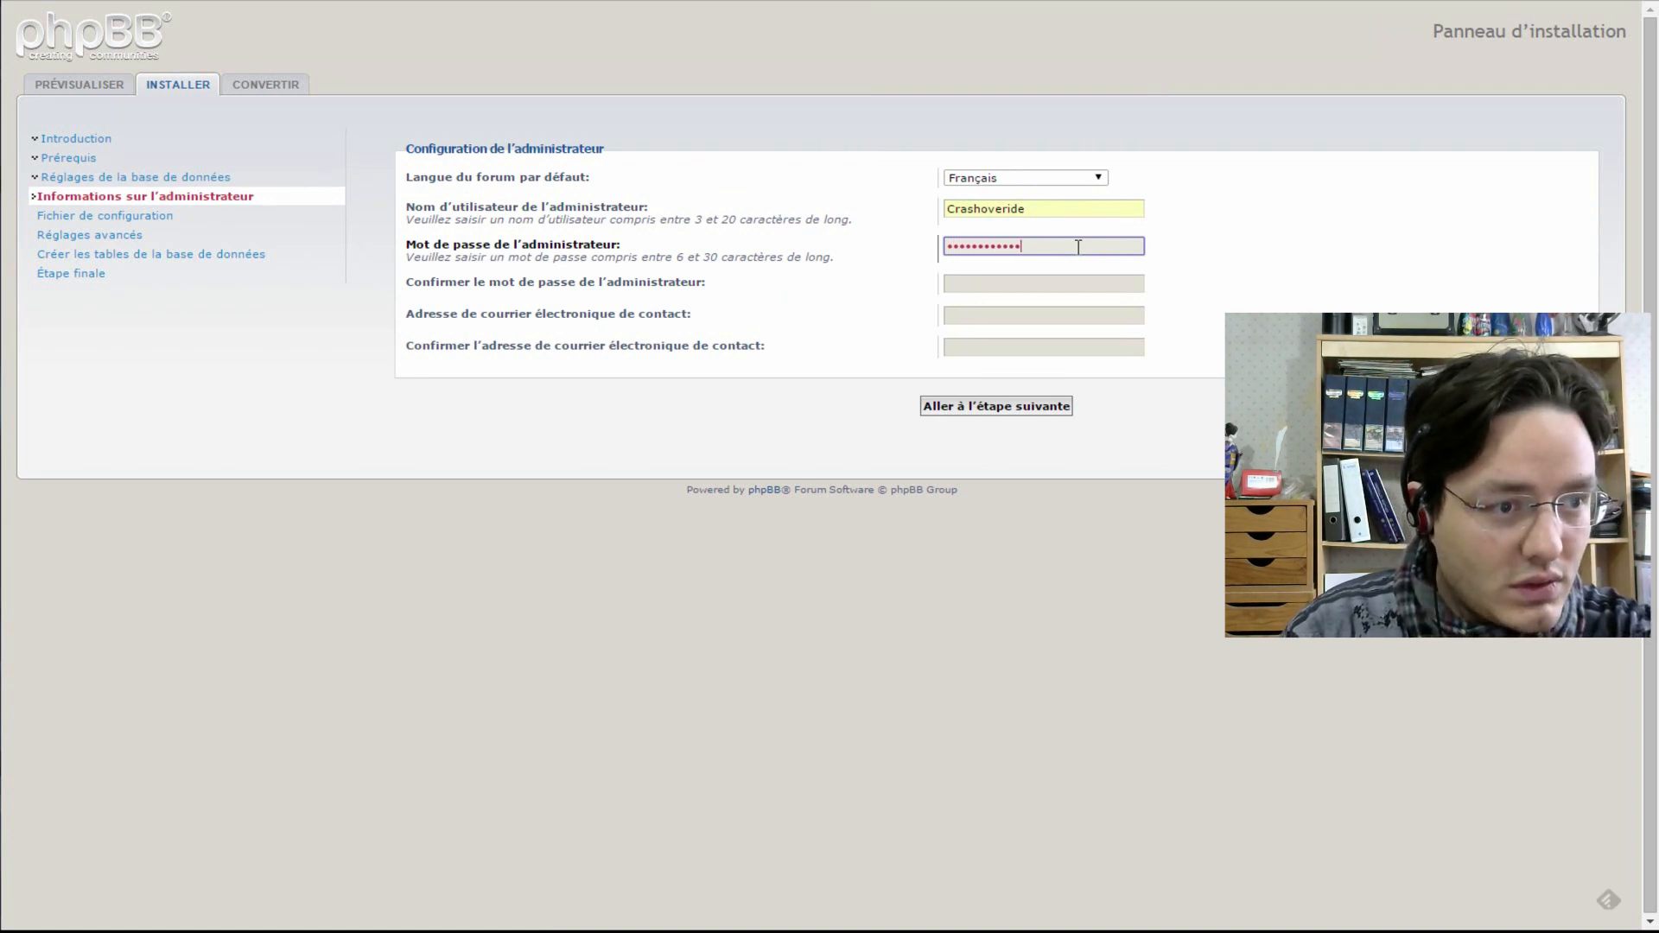
key("Tab")
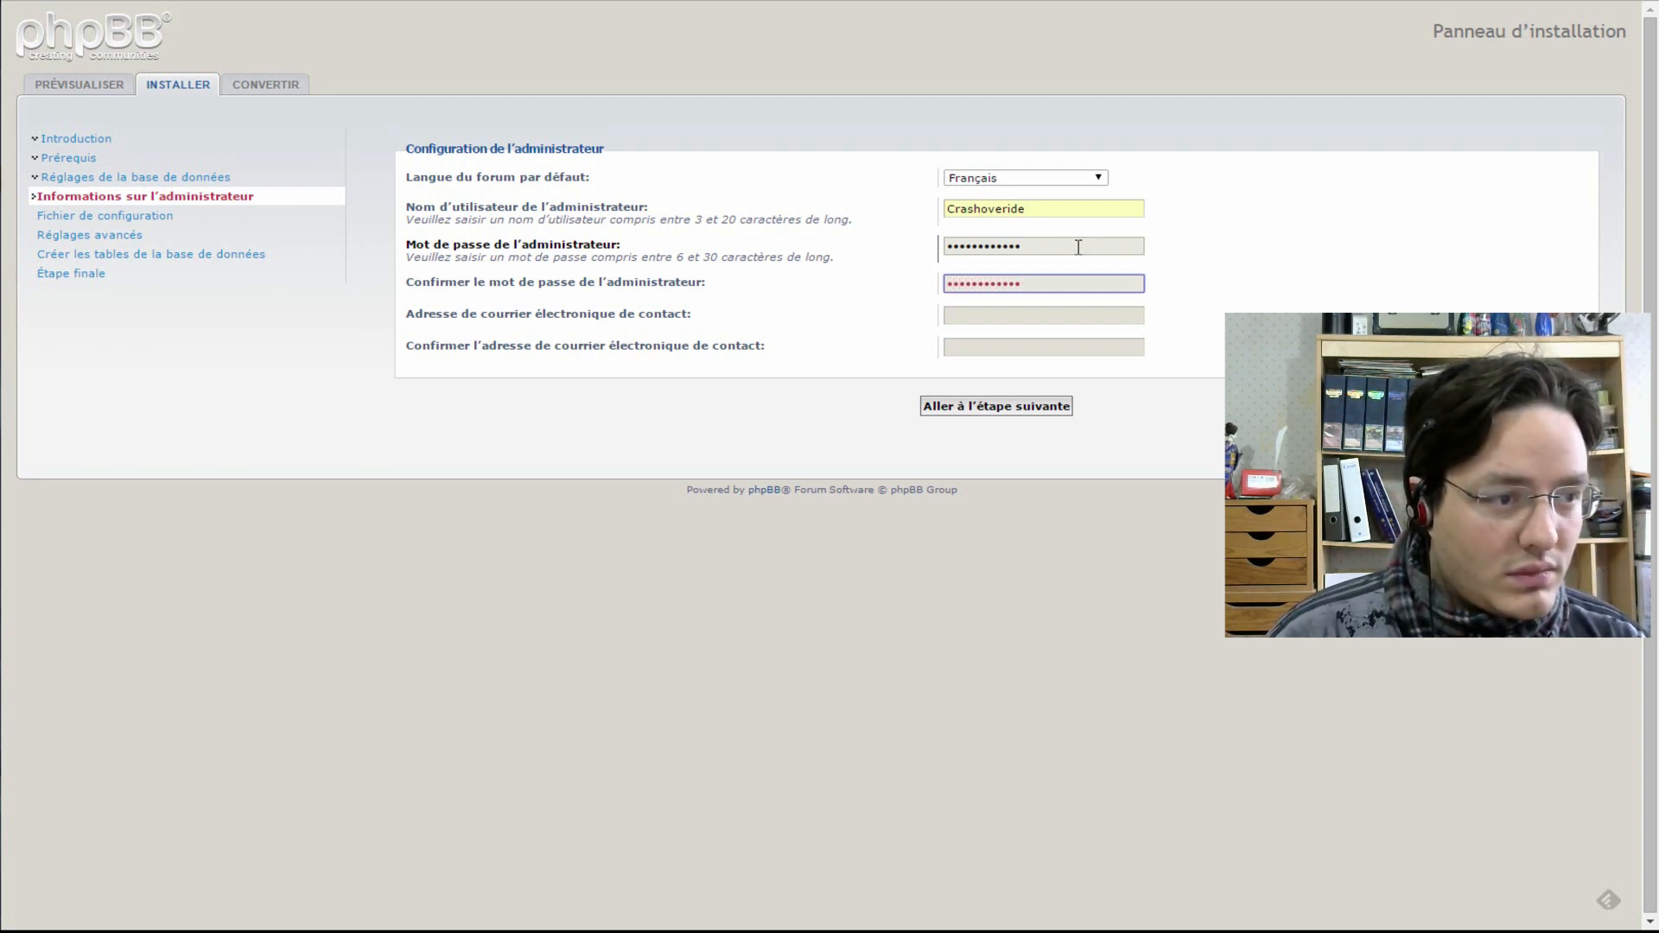
- Fill in and confirm the contact e-mail, then pass the admin check and configuration file step
left_click(1001, 316)
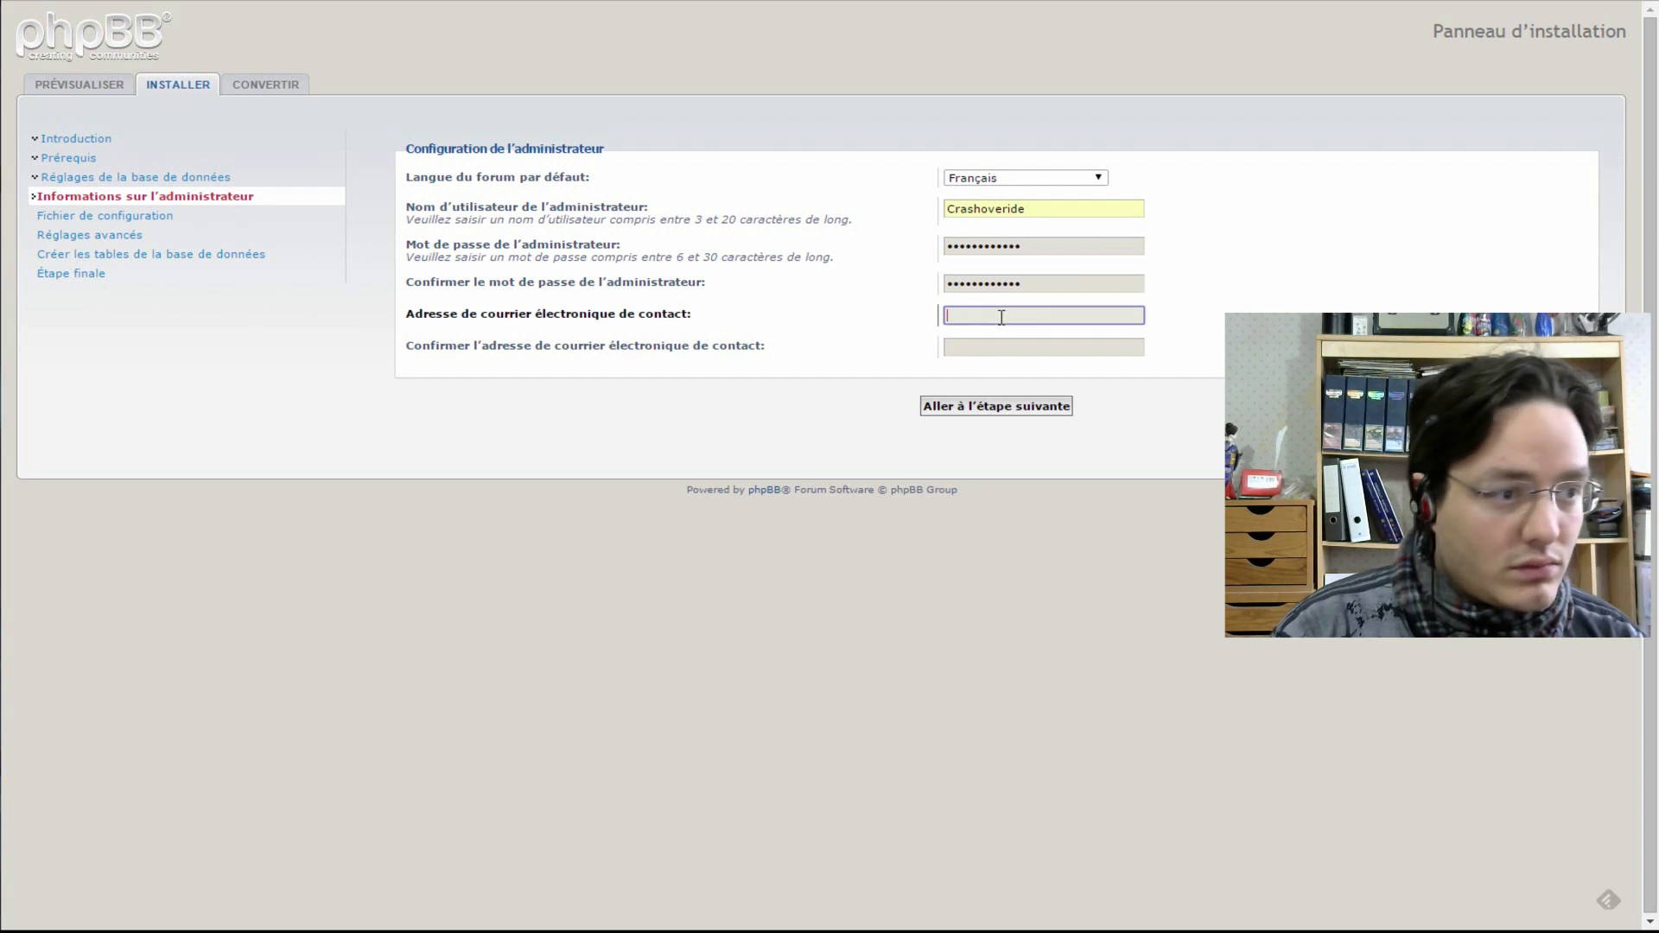
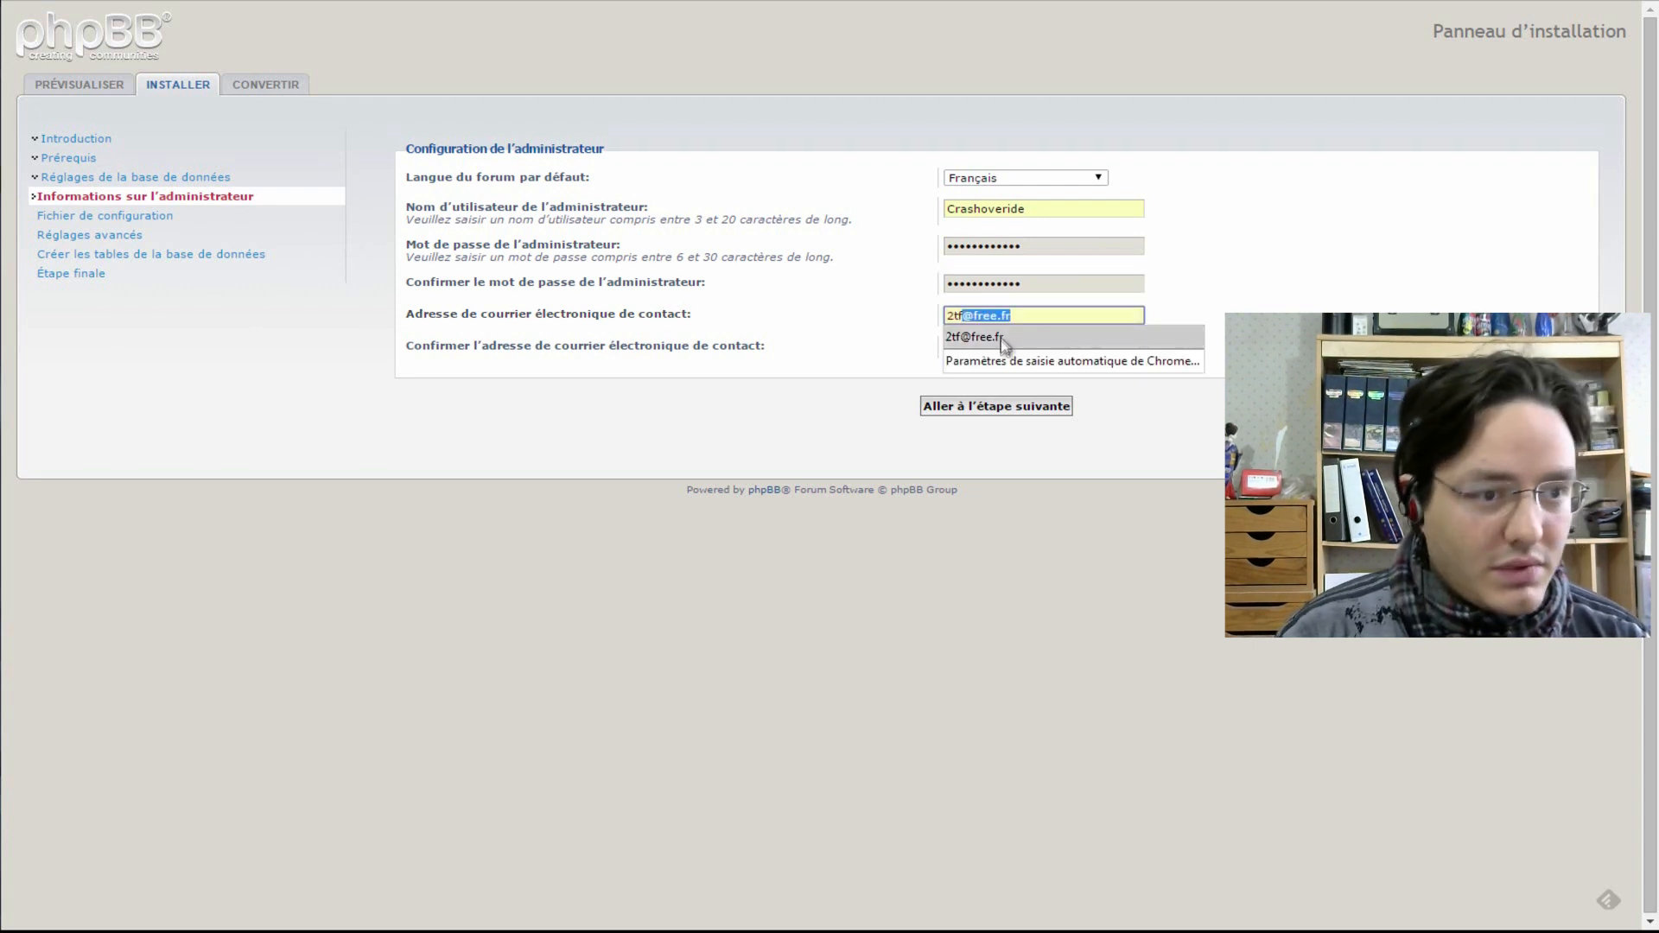
left_click(1007, 337)
left_click(1021, 349)
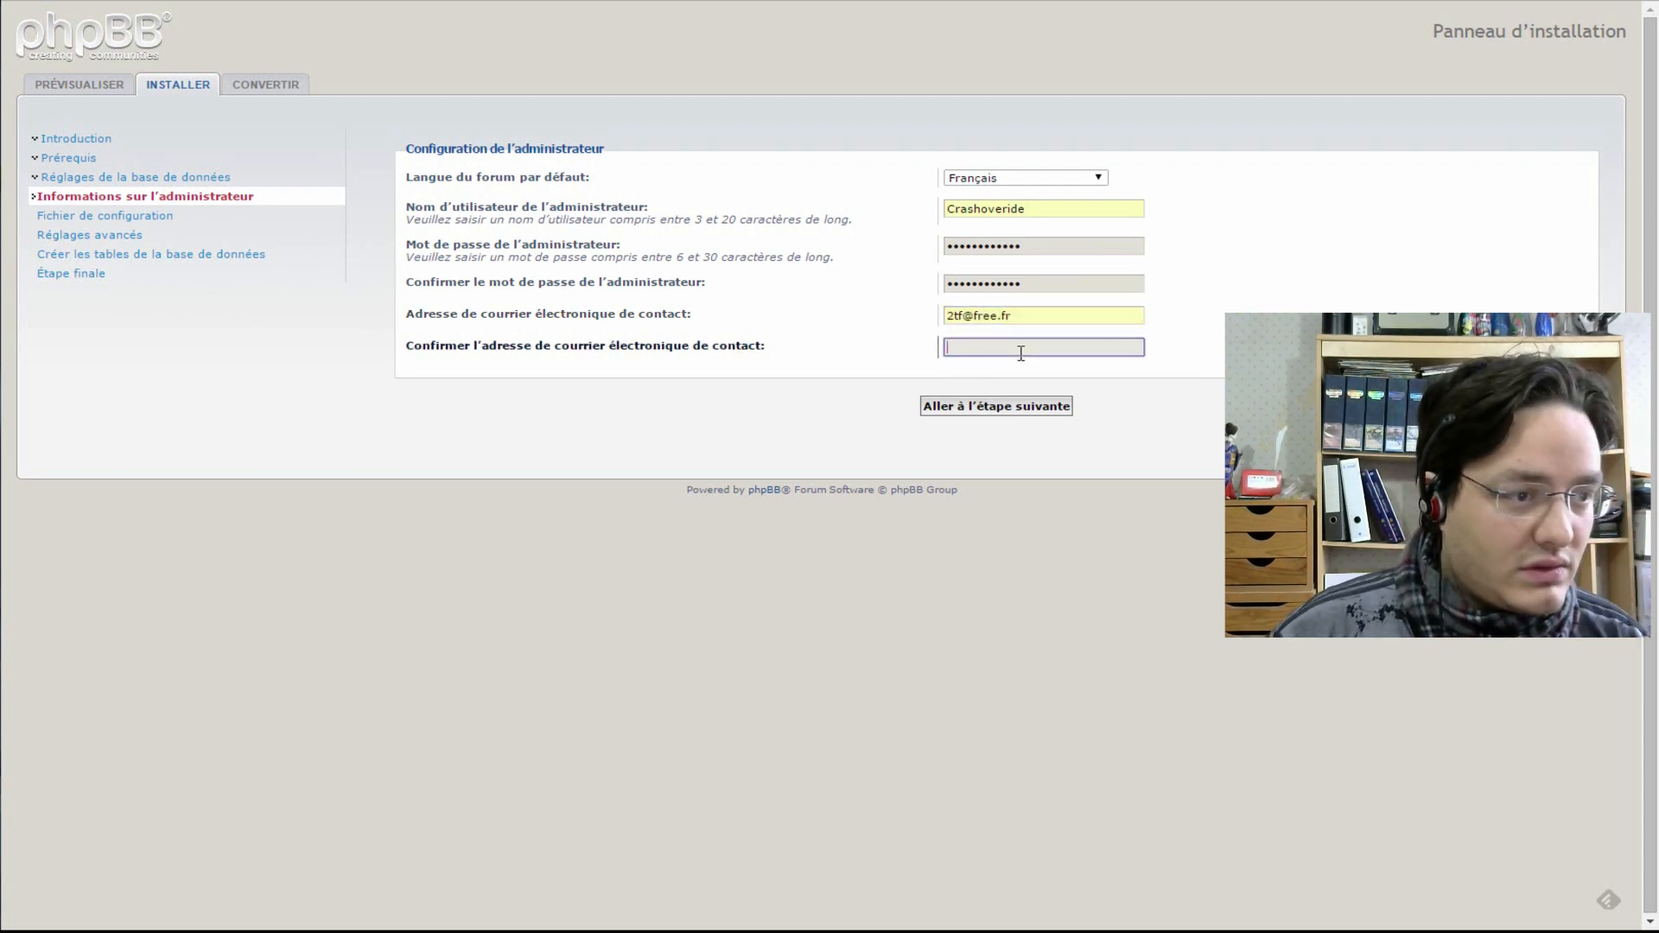
left_click(1003, 369)
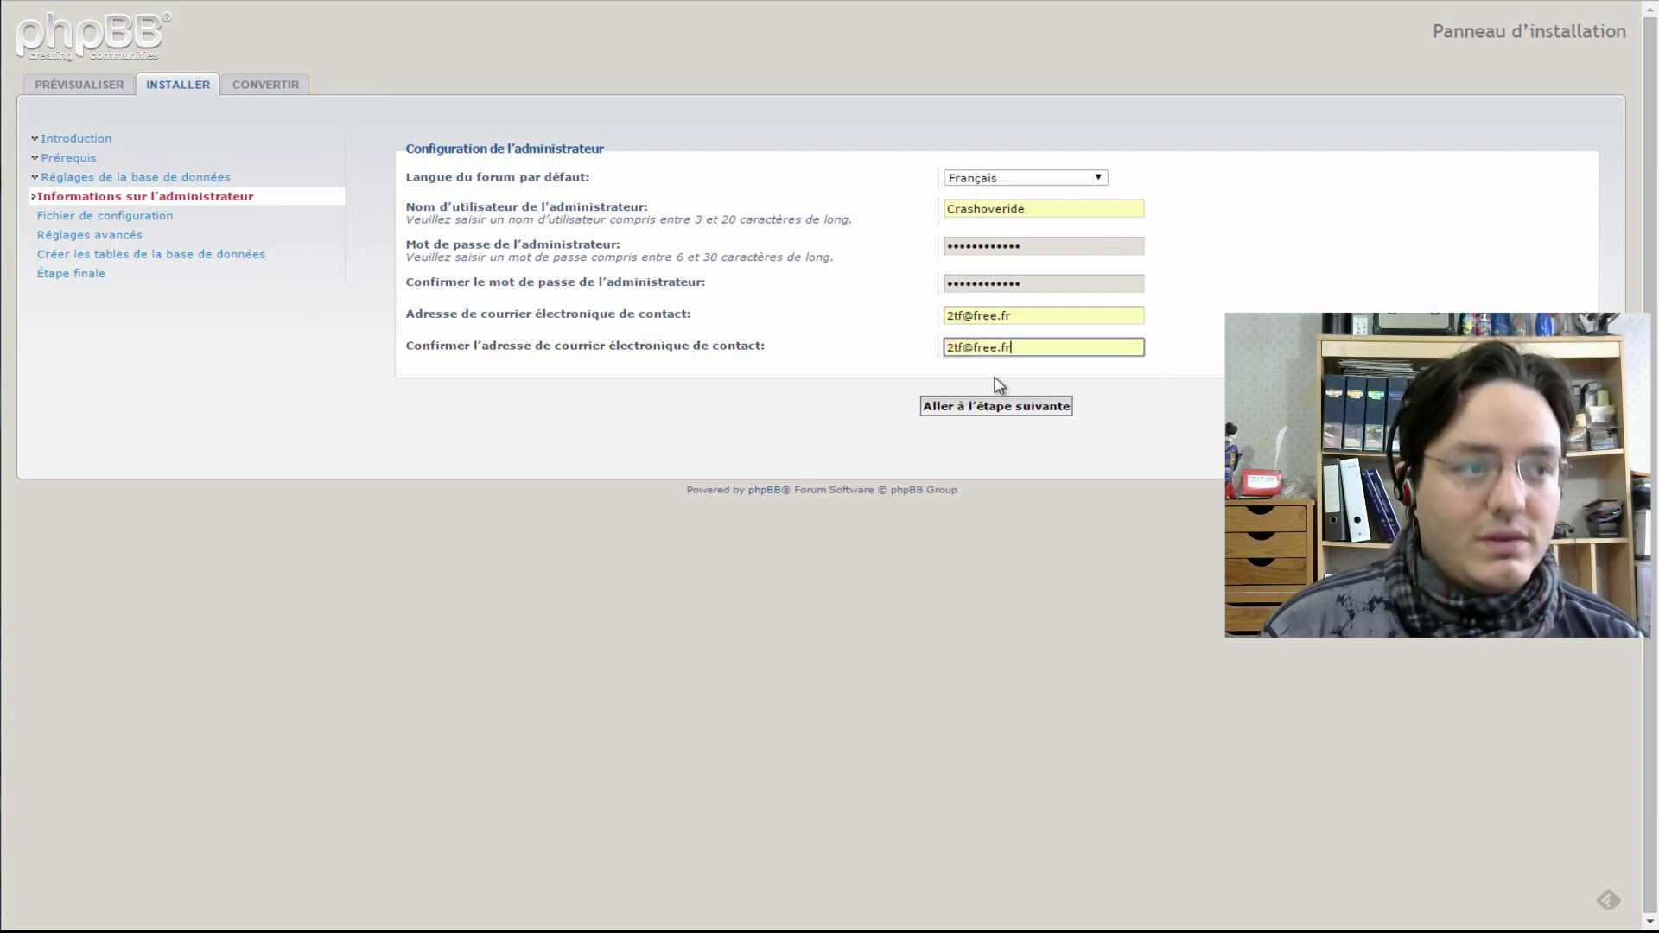
left_click(932, 413)
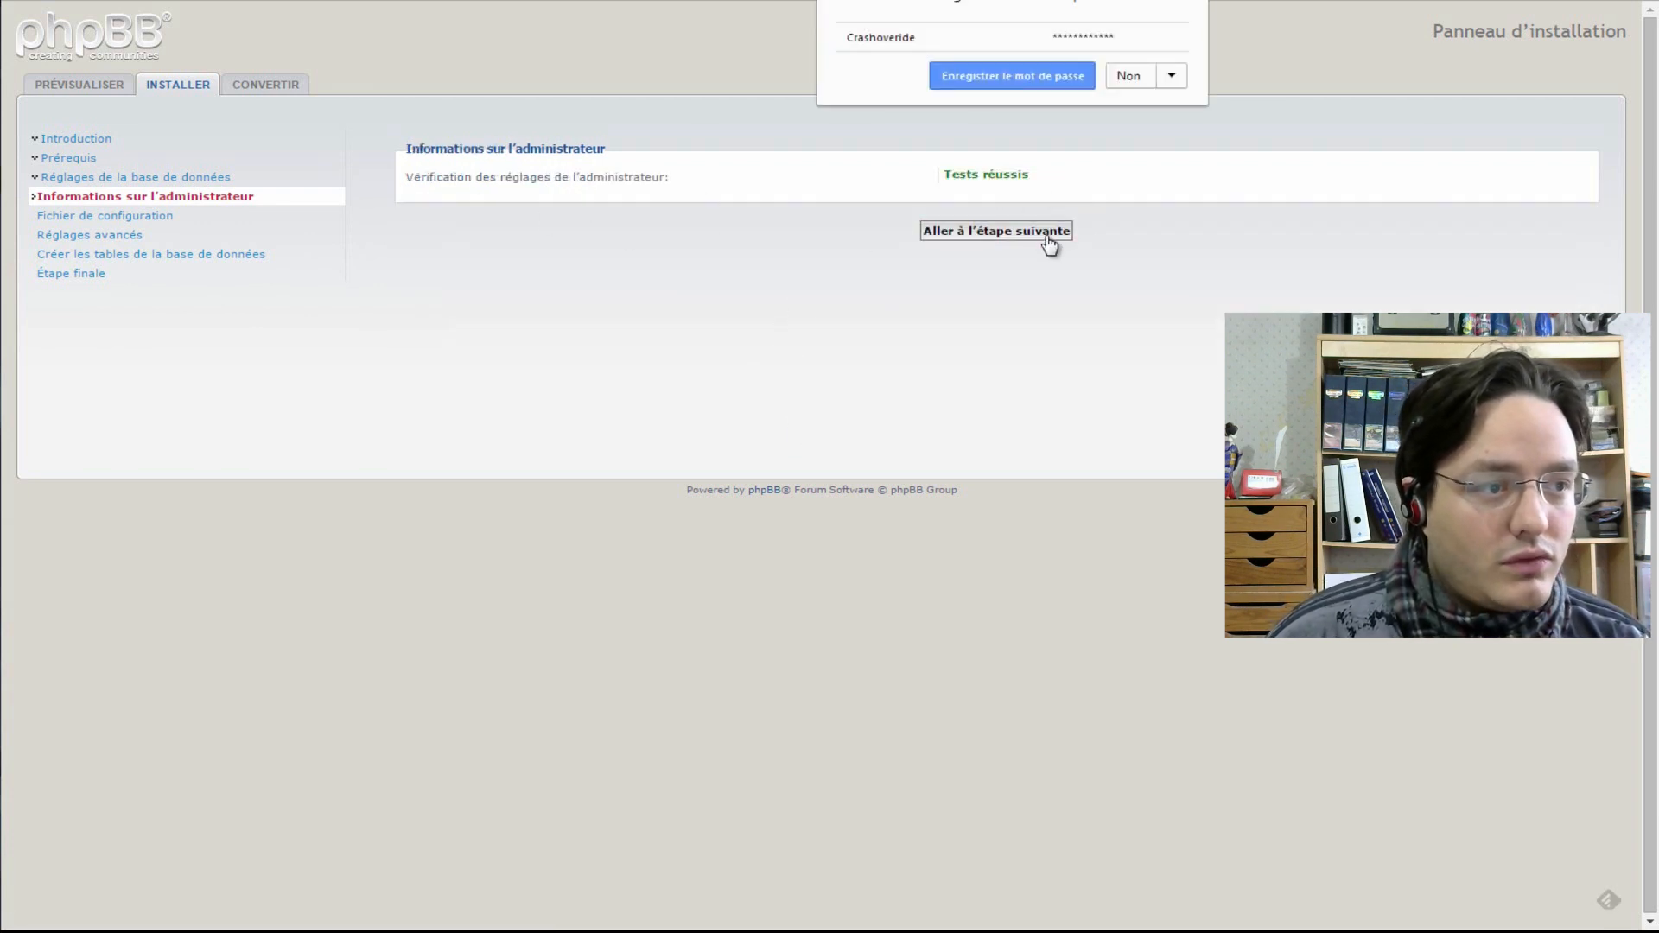
left_click(1000, 235)
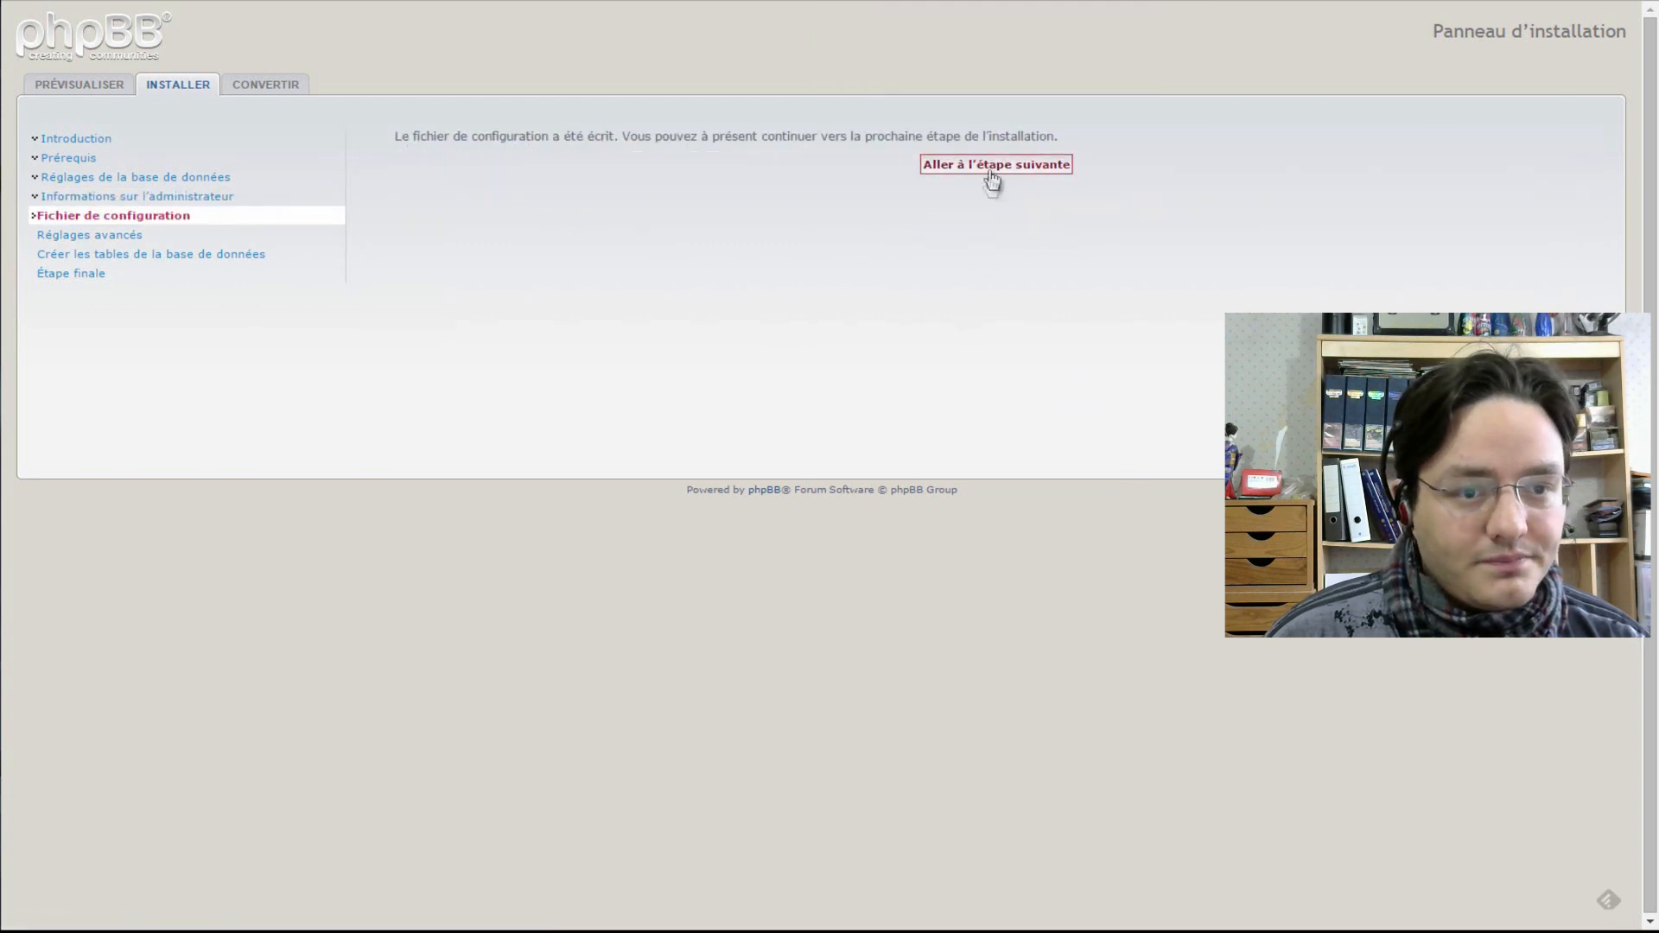
left_click(991, 172)
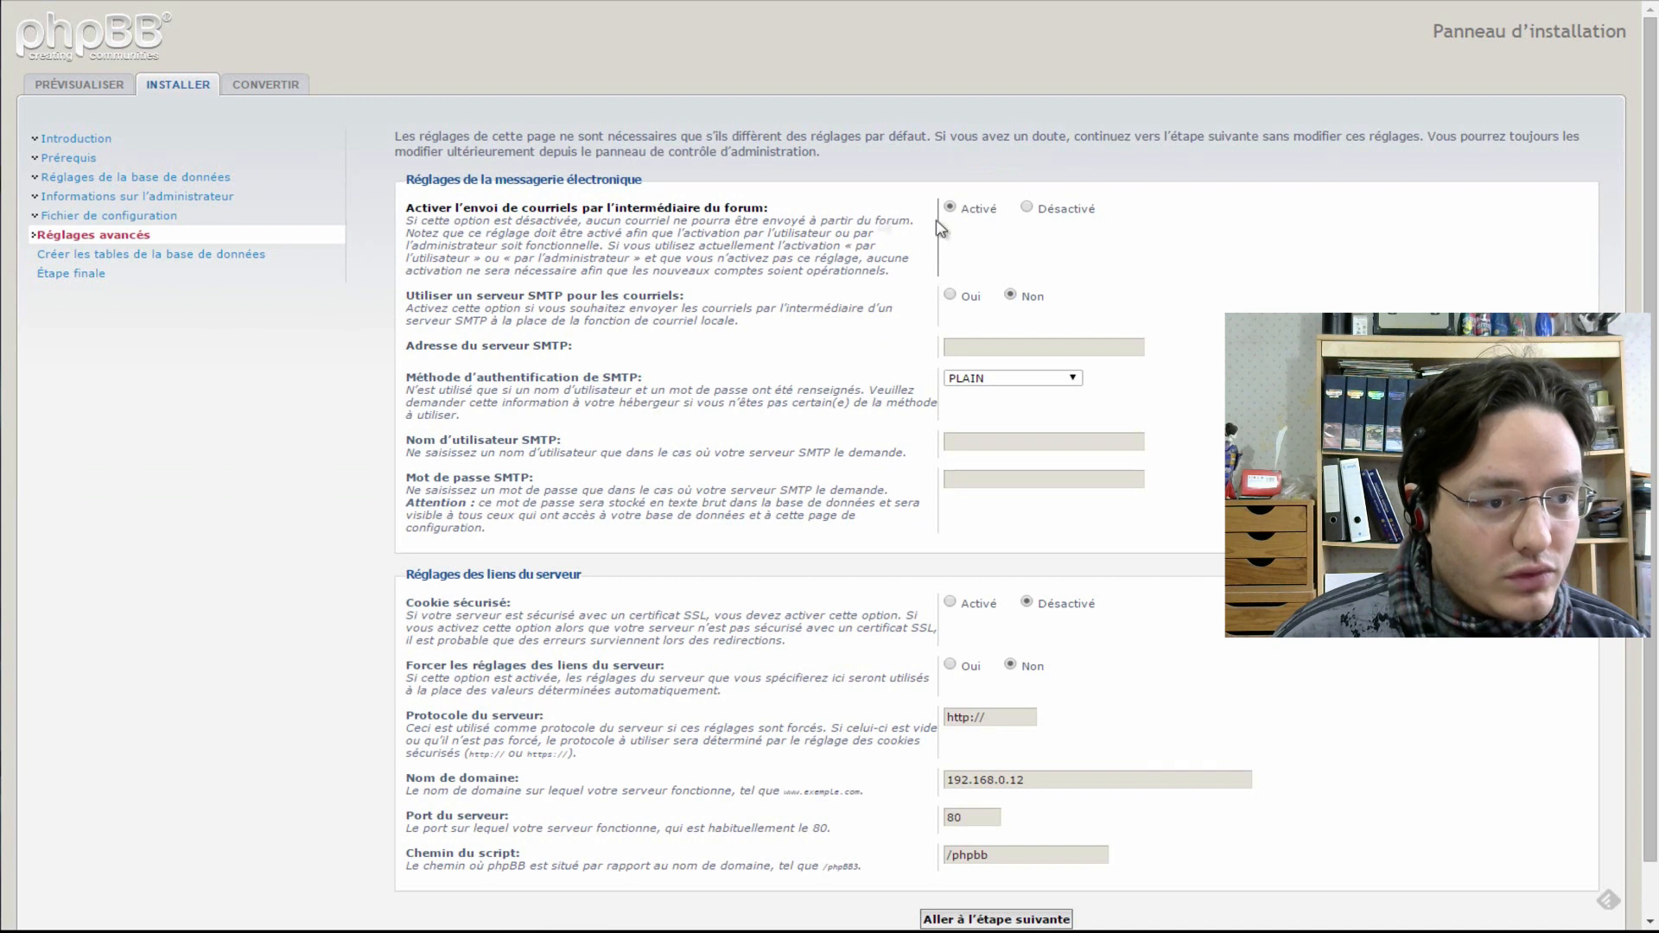
- Enable SMTP e-mail via smtp.free.fr and fill in the SMTP username and password
left_click(951, 296)
left_click(1012, 347)
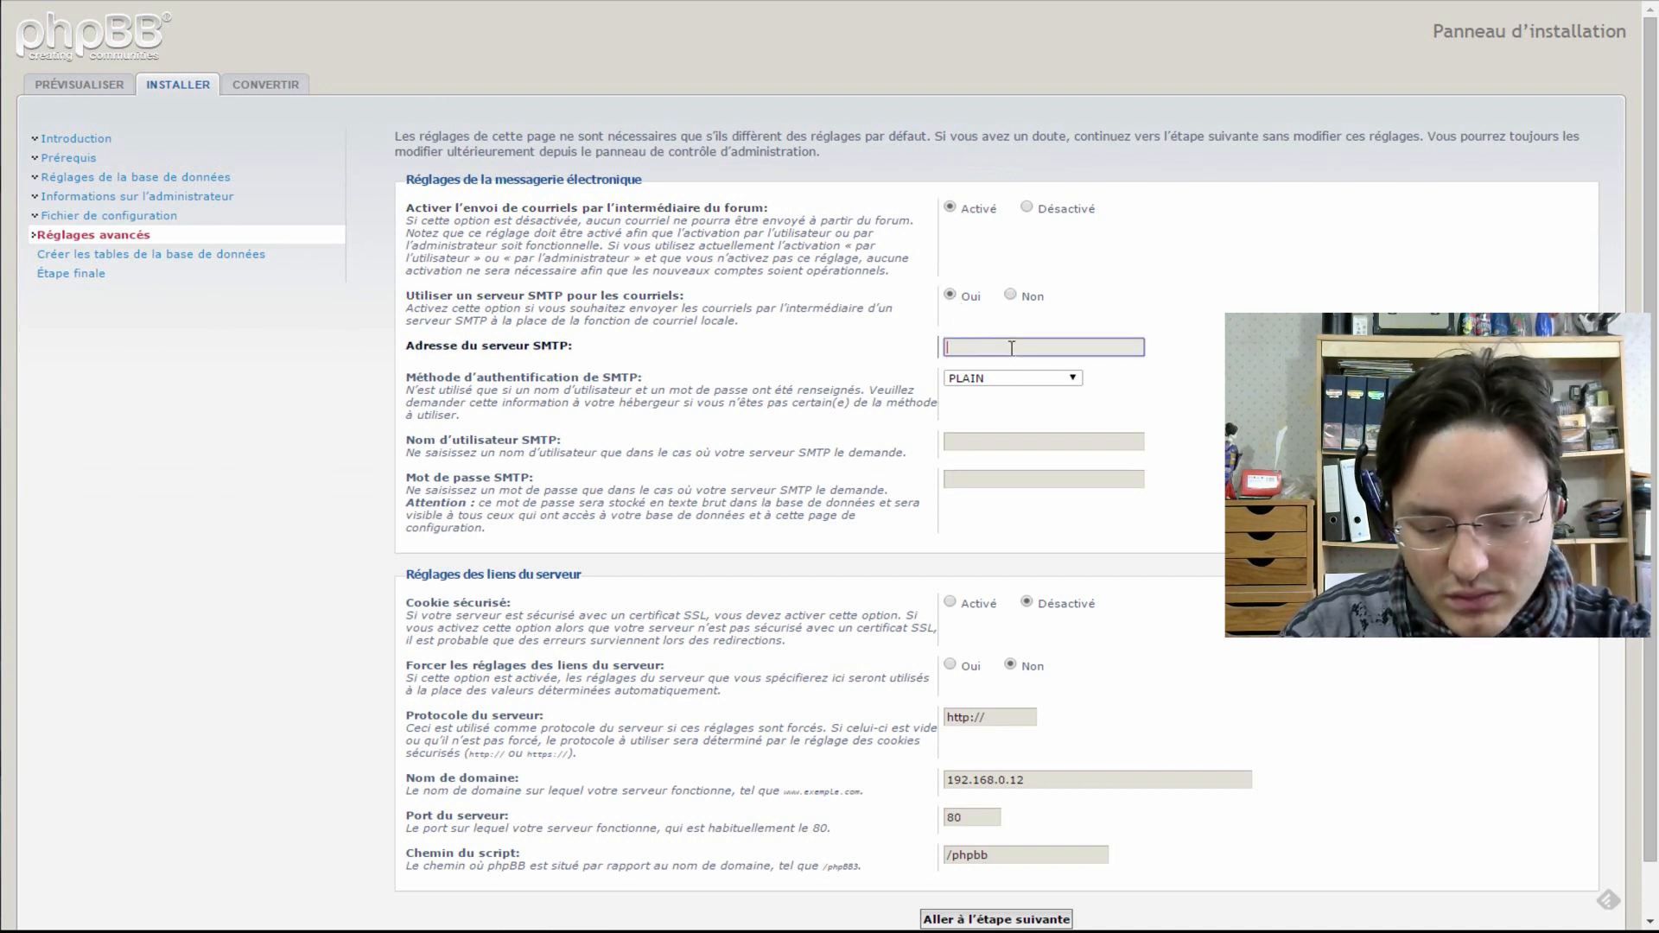
type("smtp")
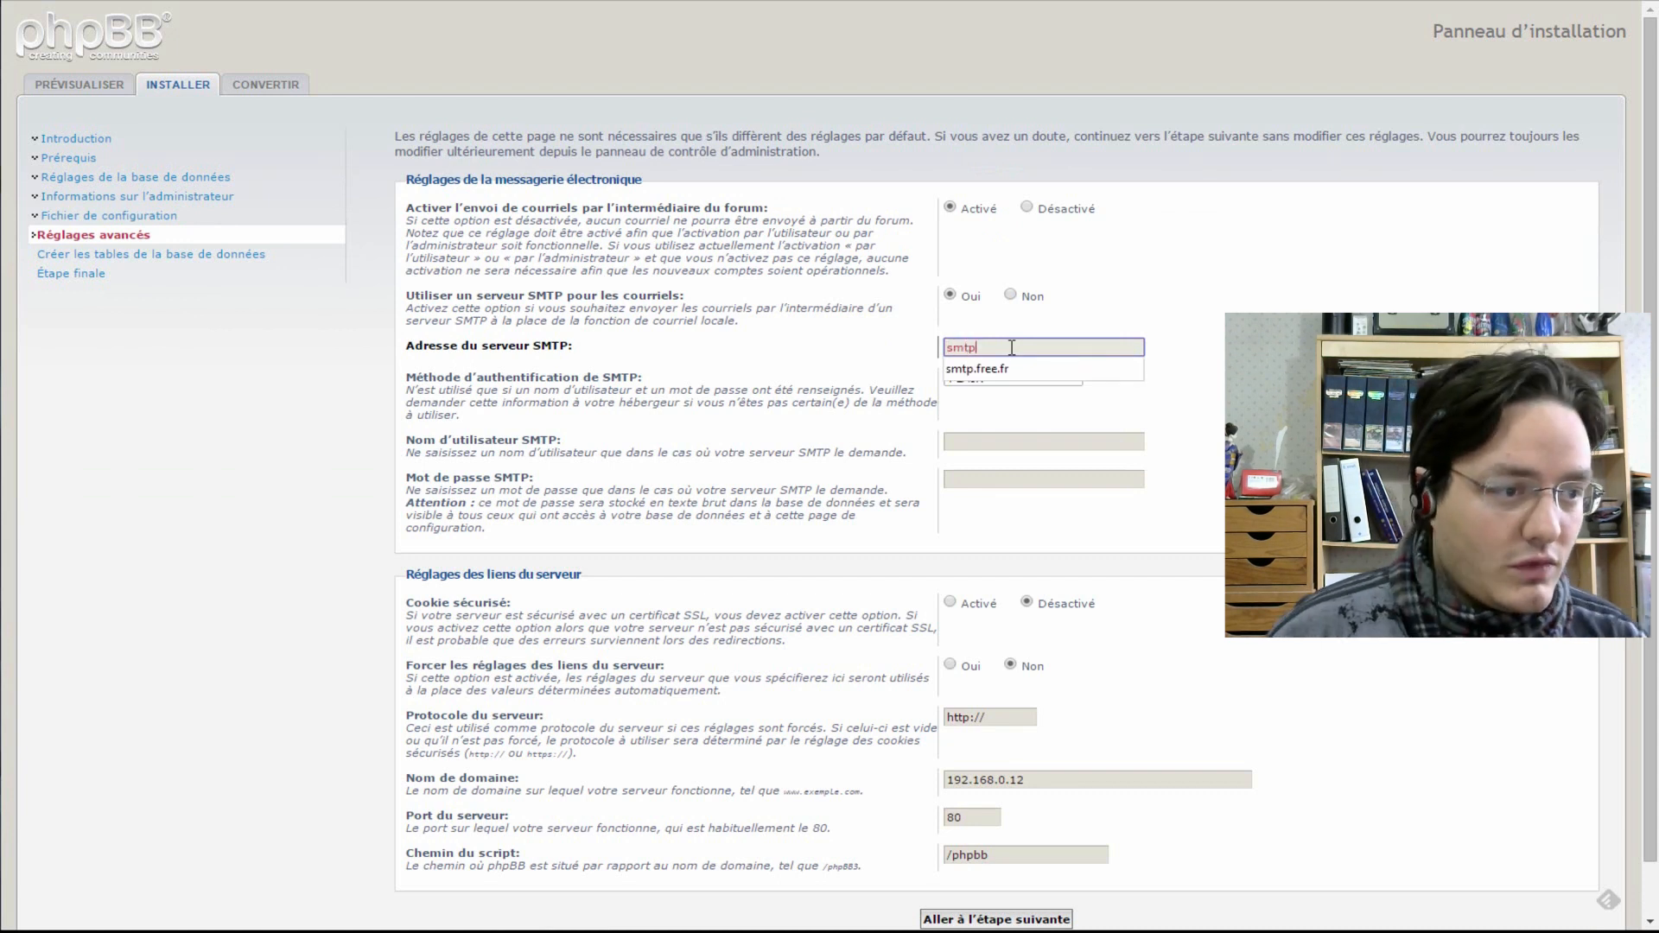
type(".free.fr")
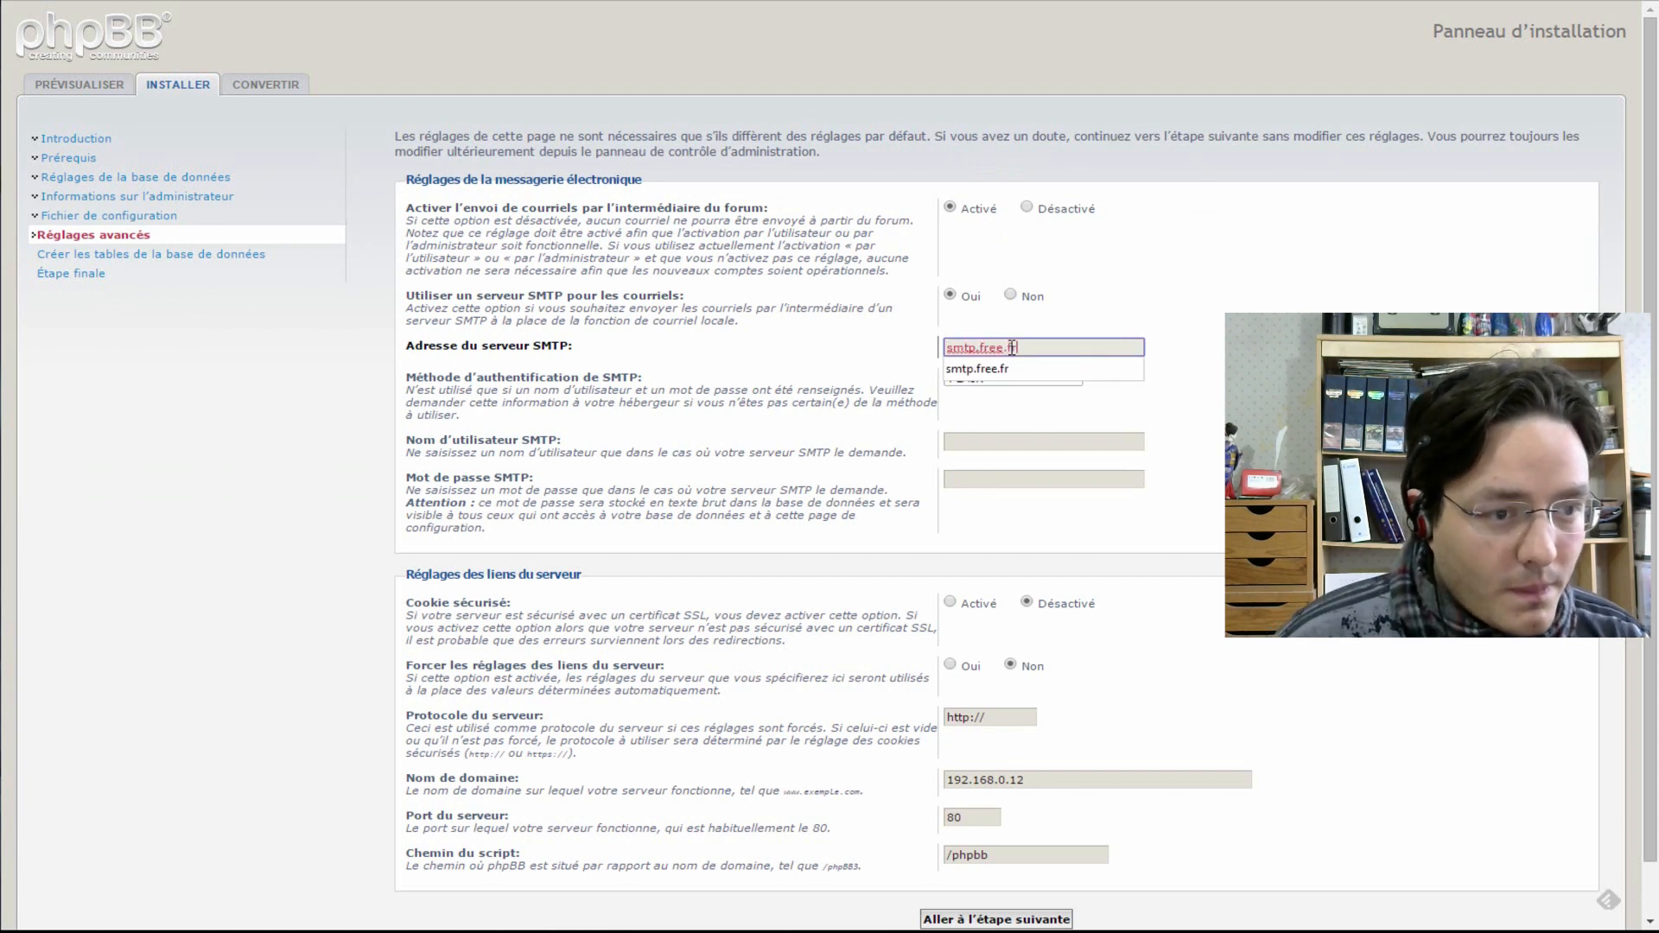
type("f")
left_click(1011, 368)
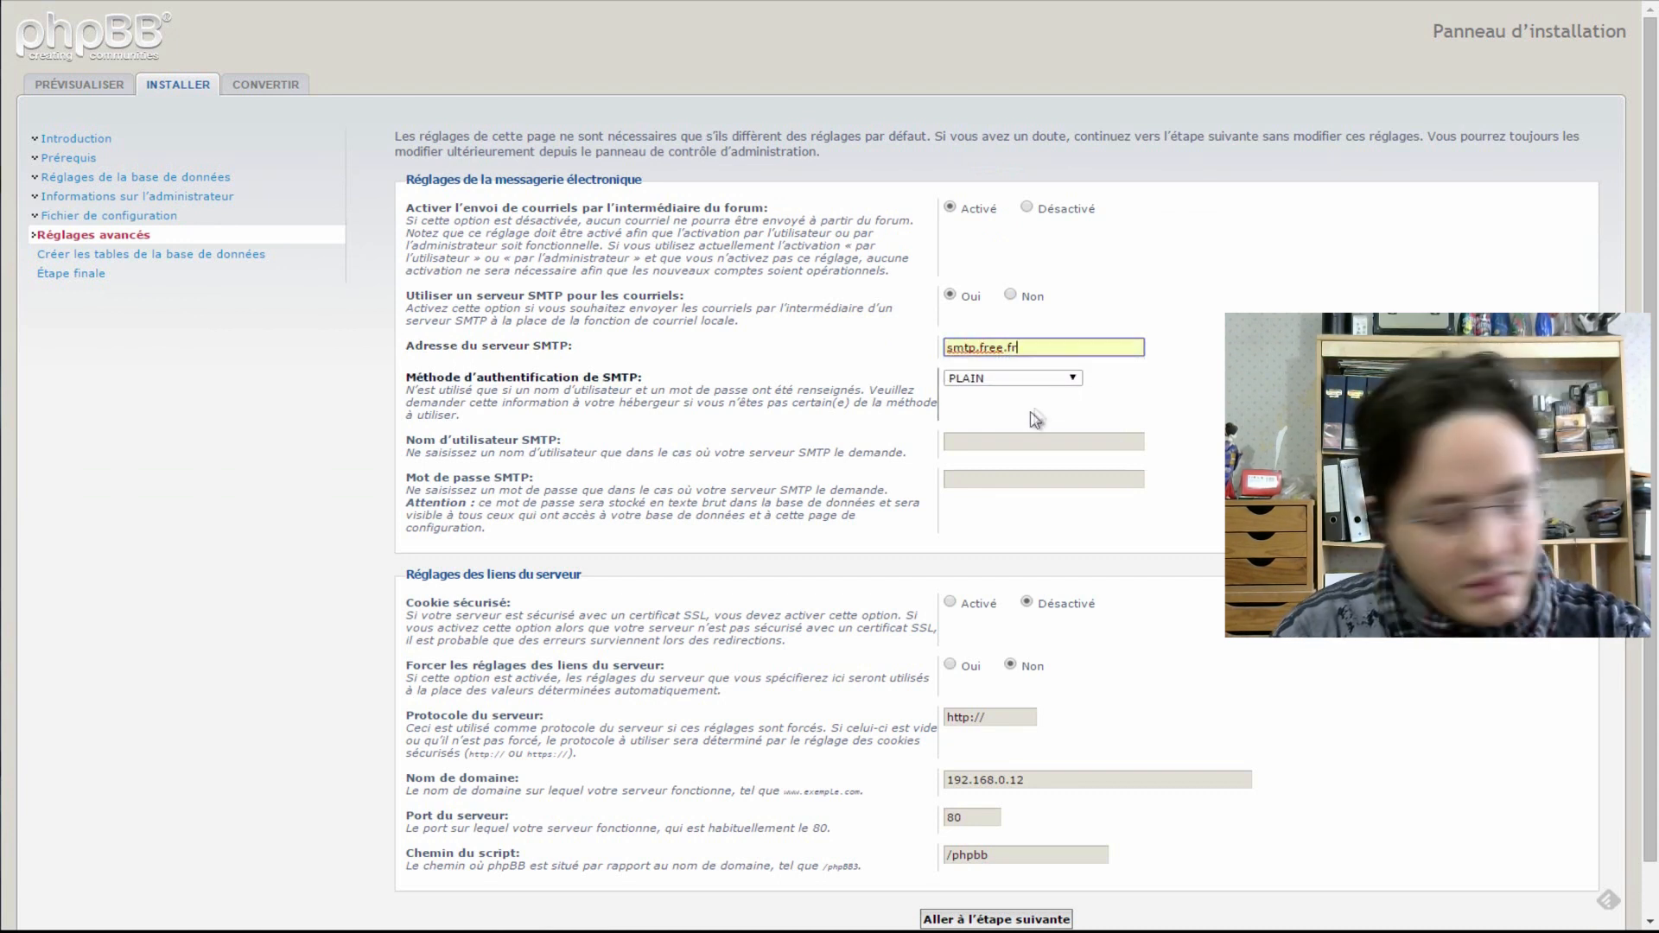
left_click(1013, 445)
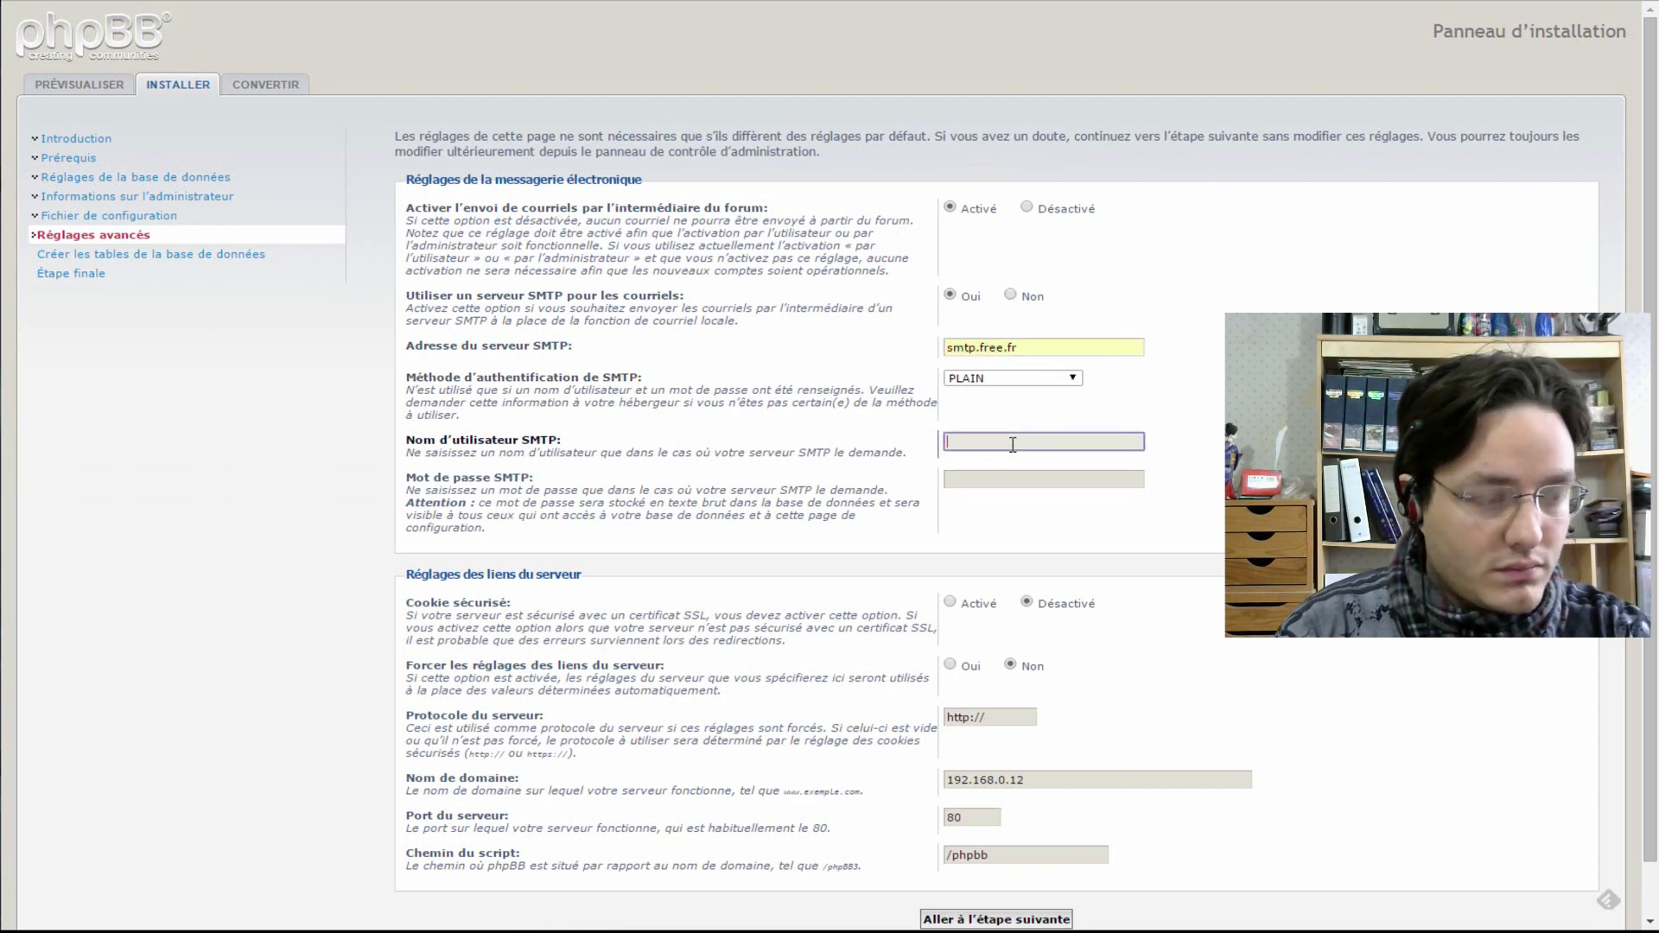
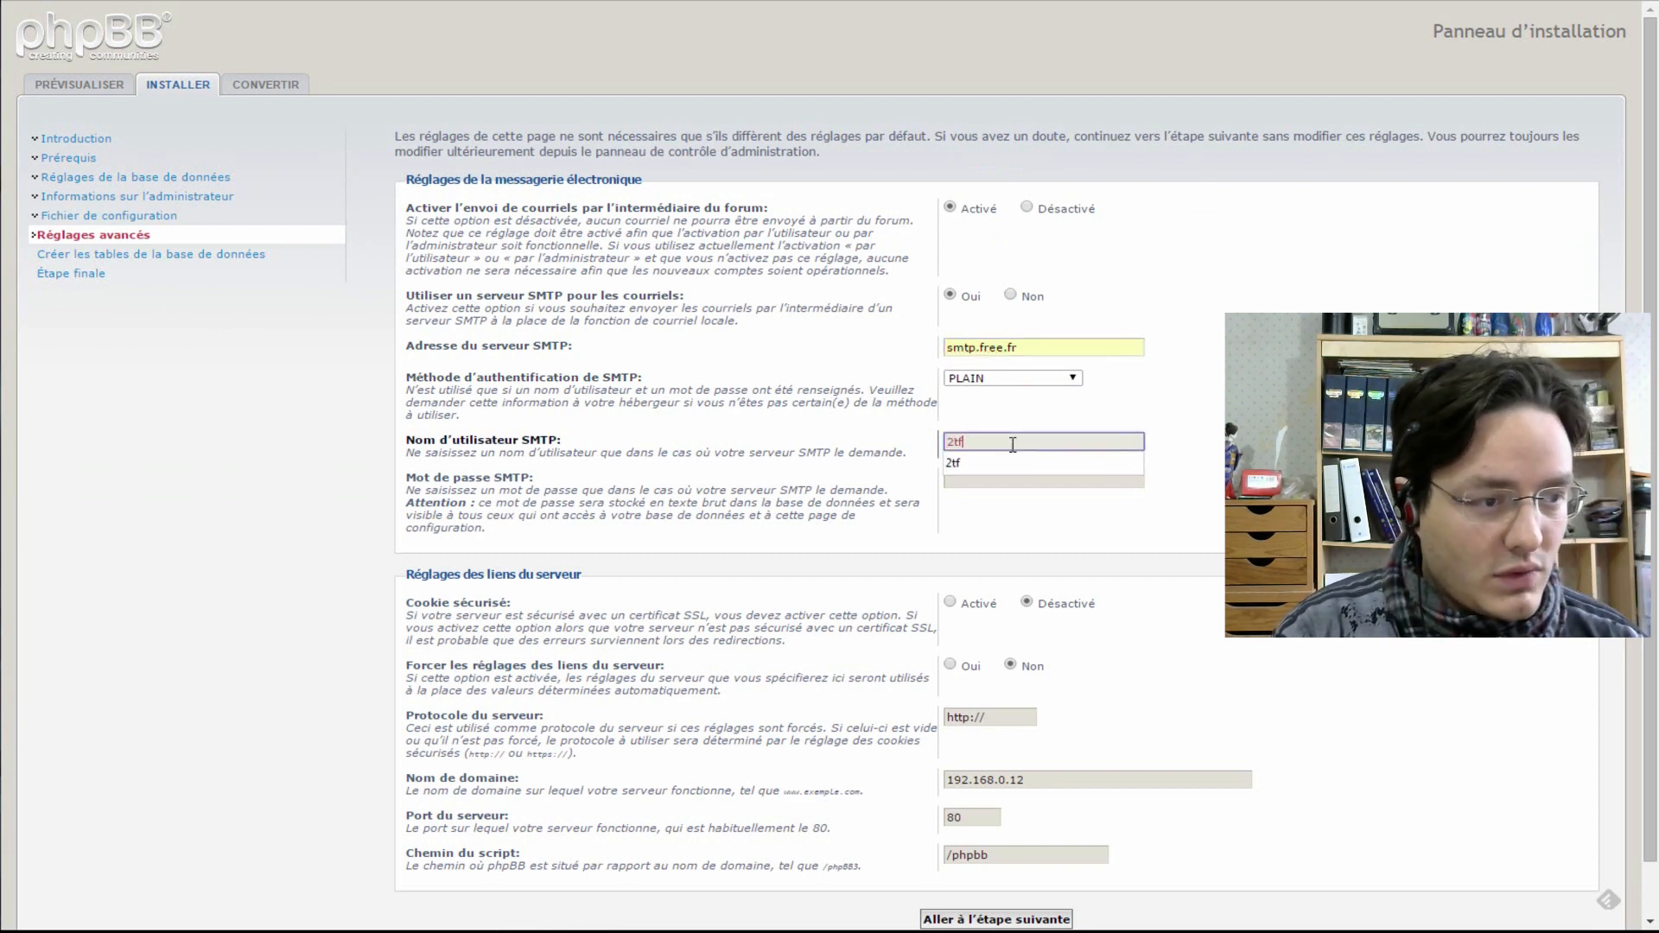
left_click(1013, 463)
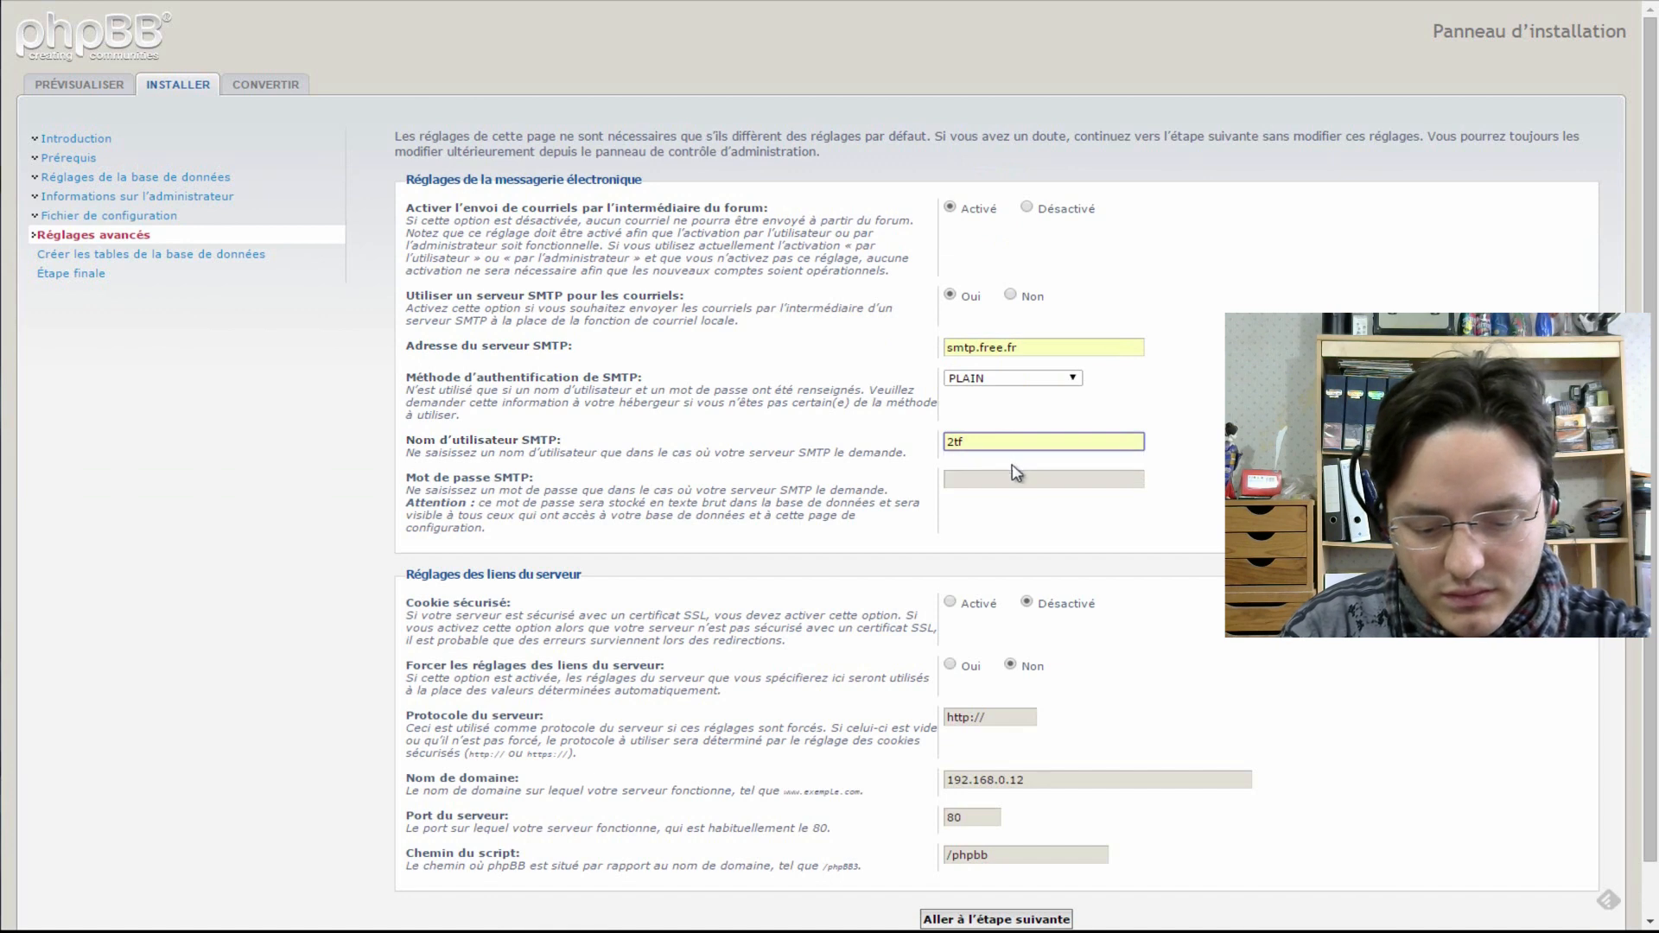
left_click(1018, 478)
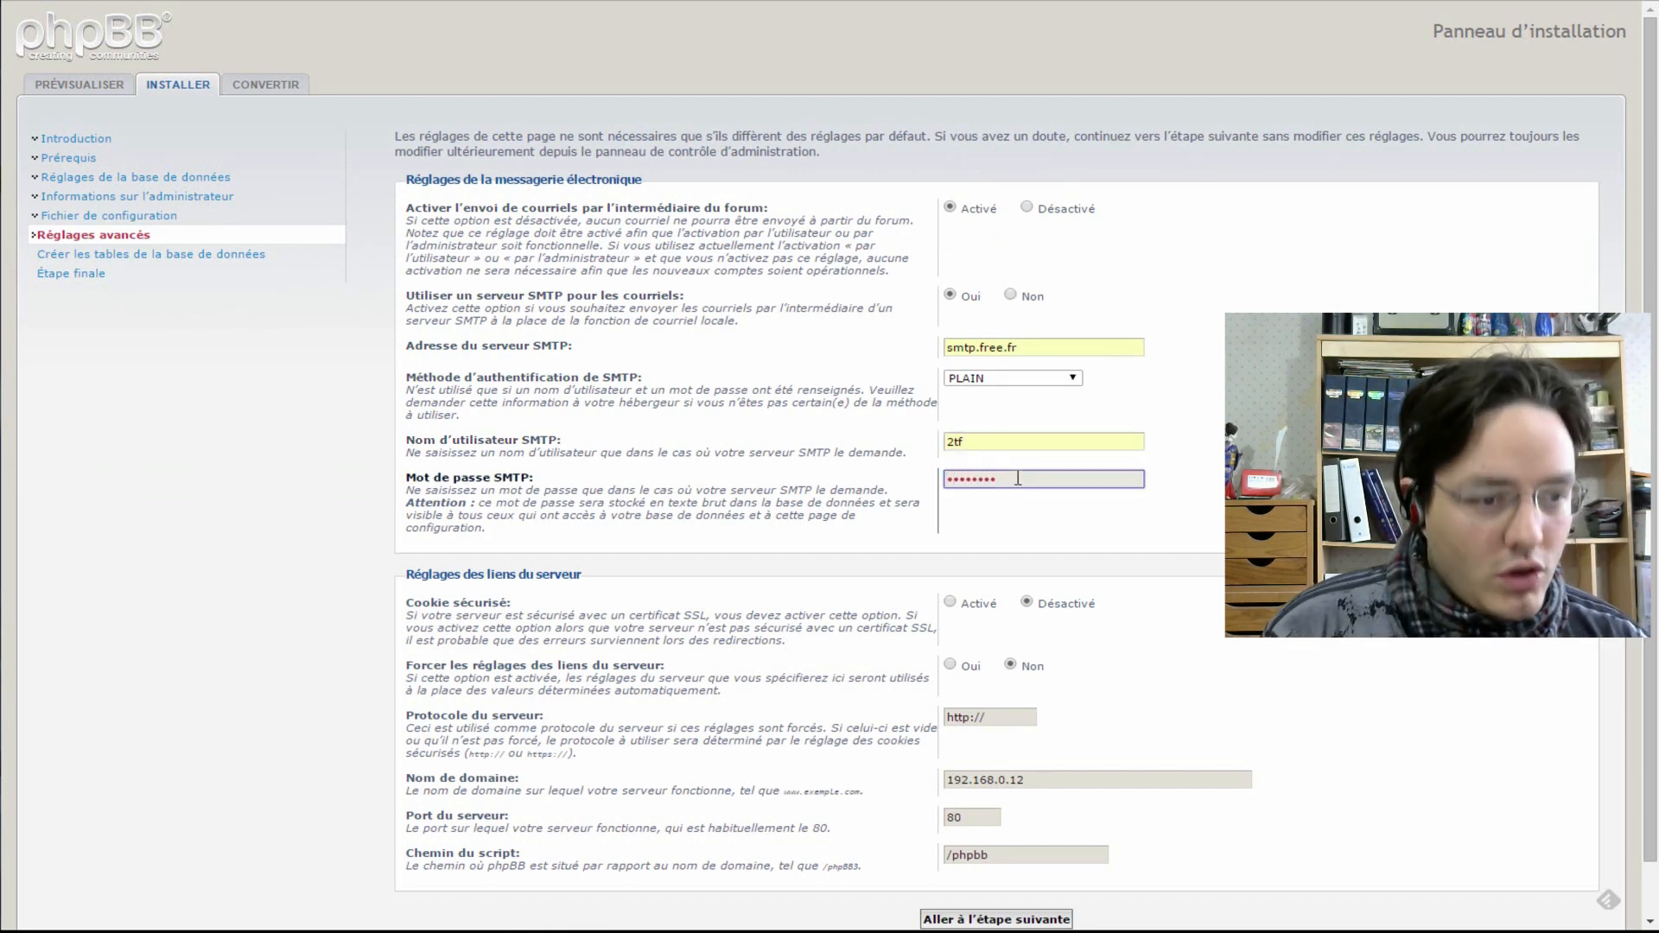
scroll(1175, 454, "down", 1)
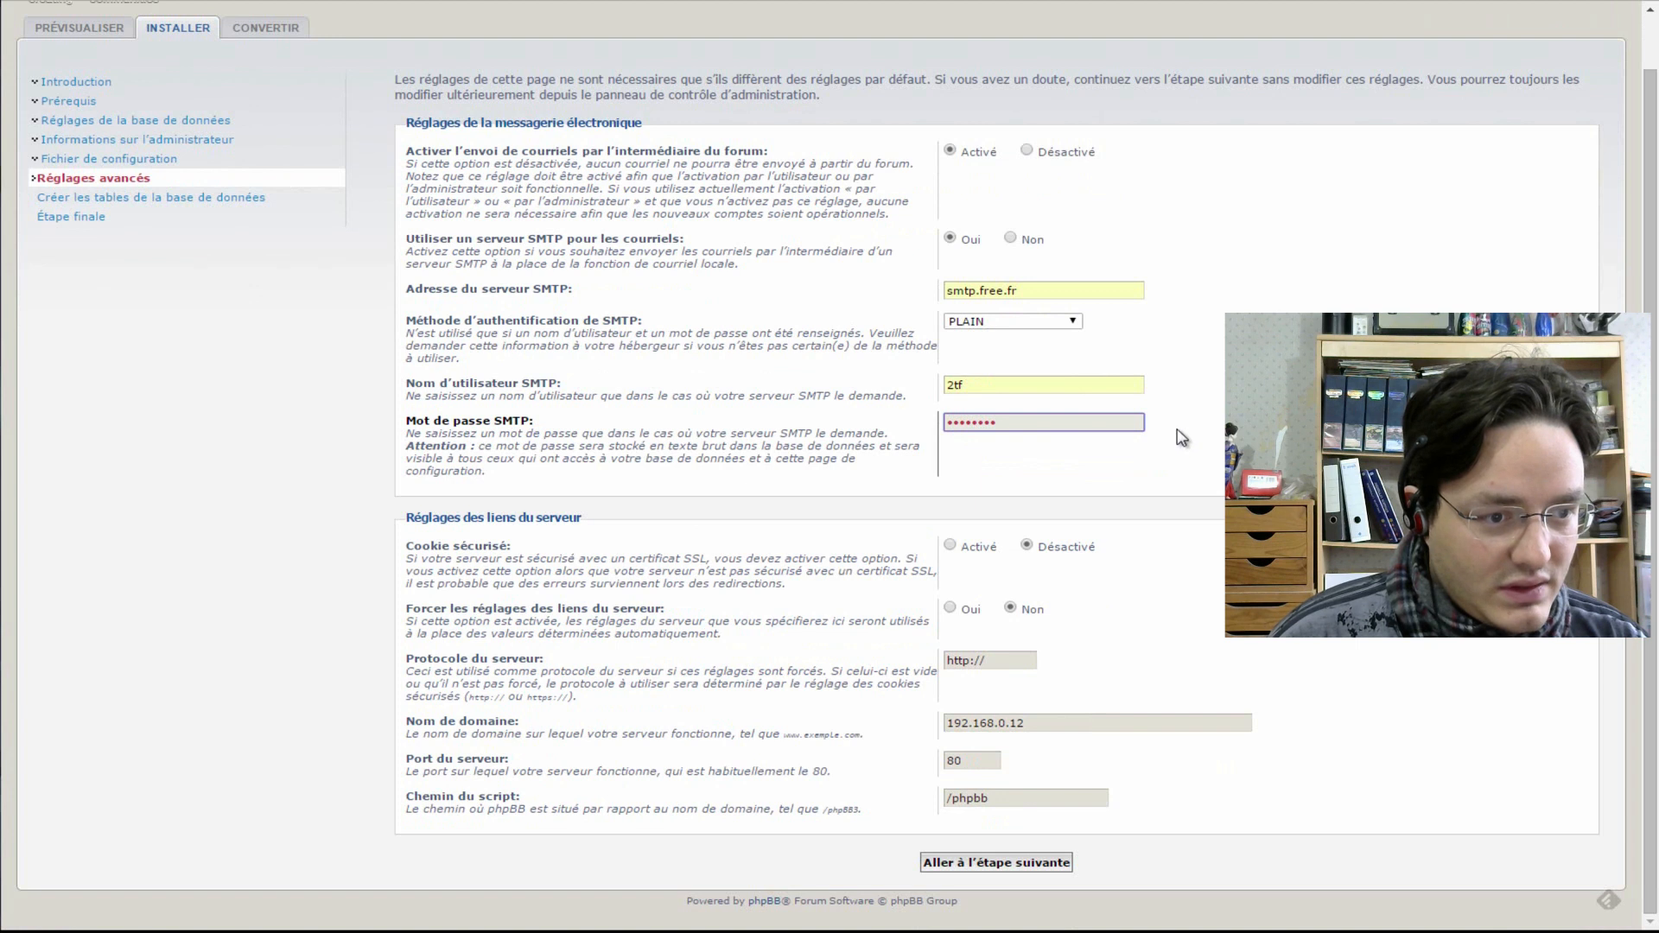
left_click(952, 548)
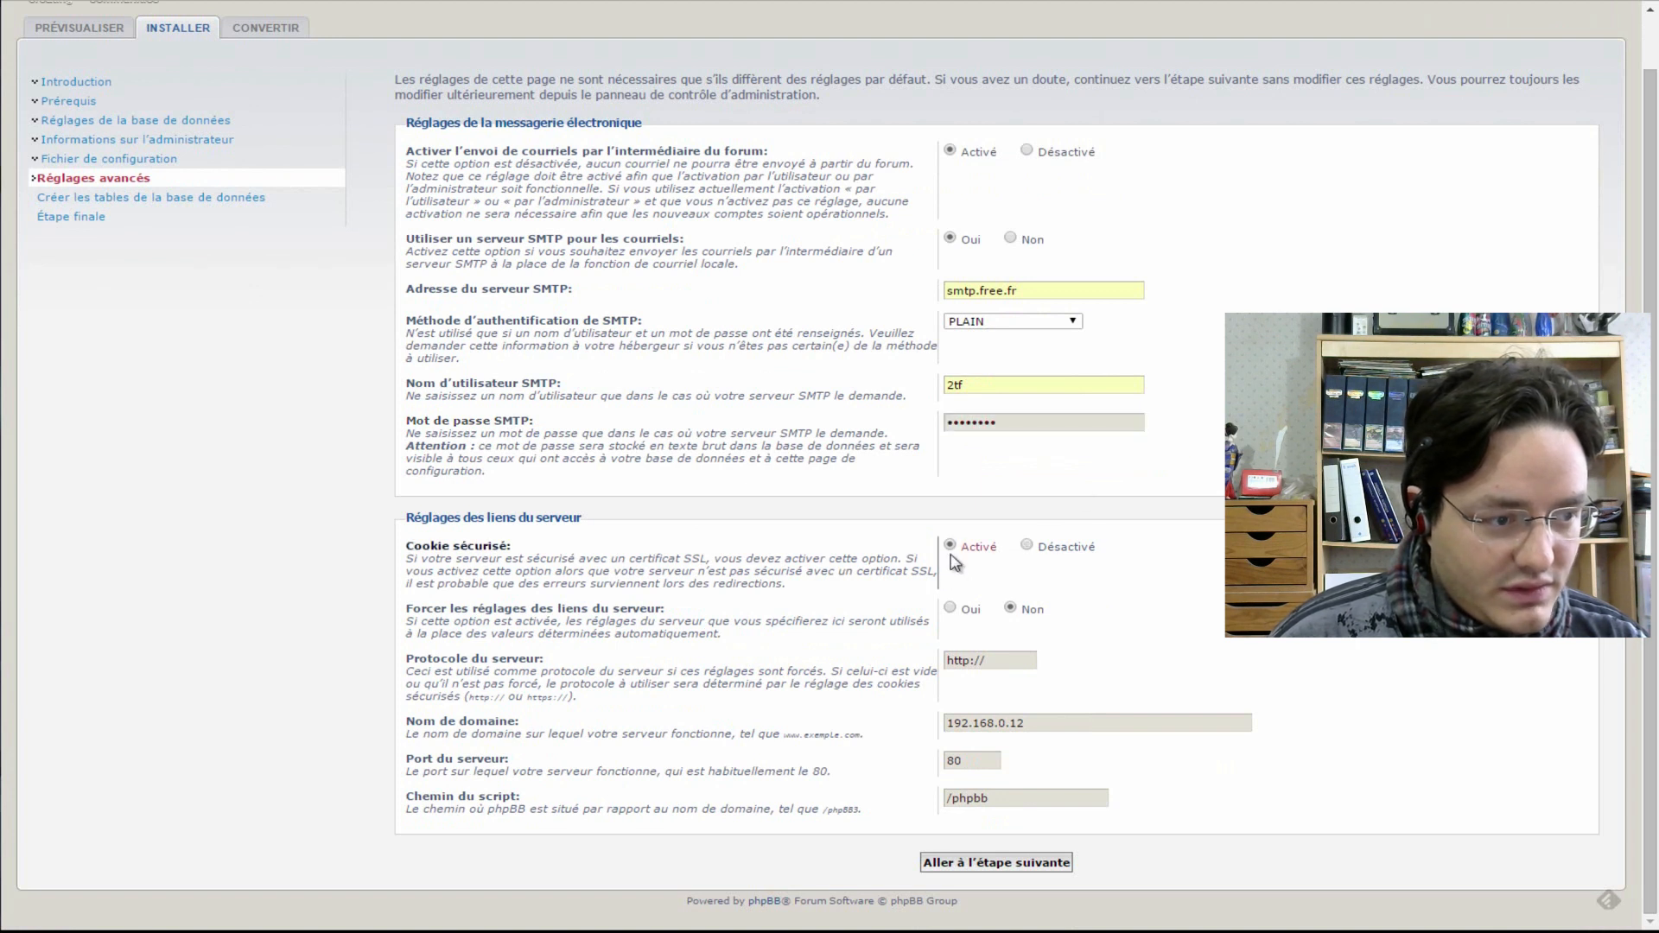
left_click(952, 609)
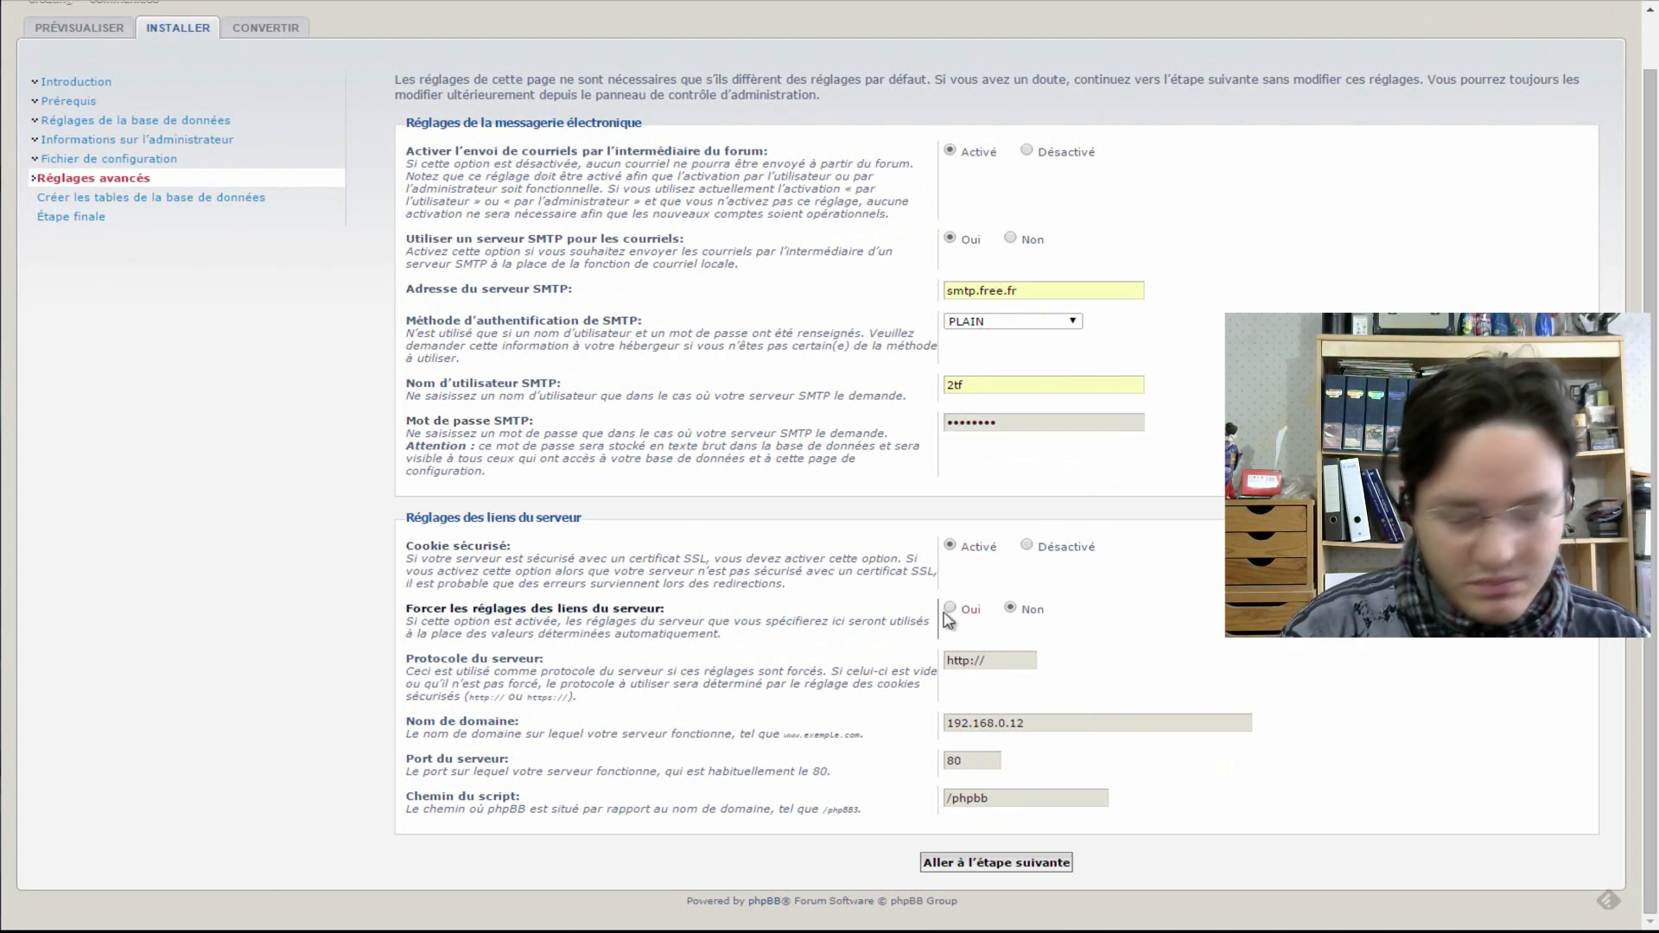
left_click(970, 660)
type("s")
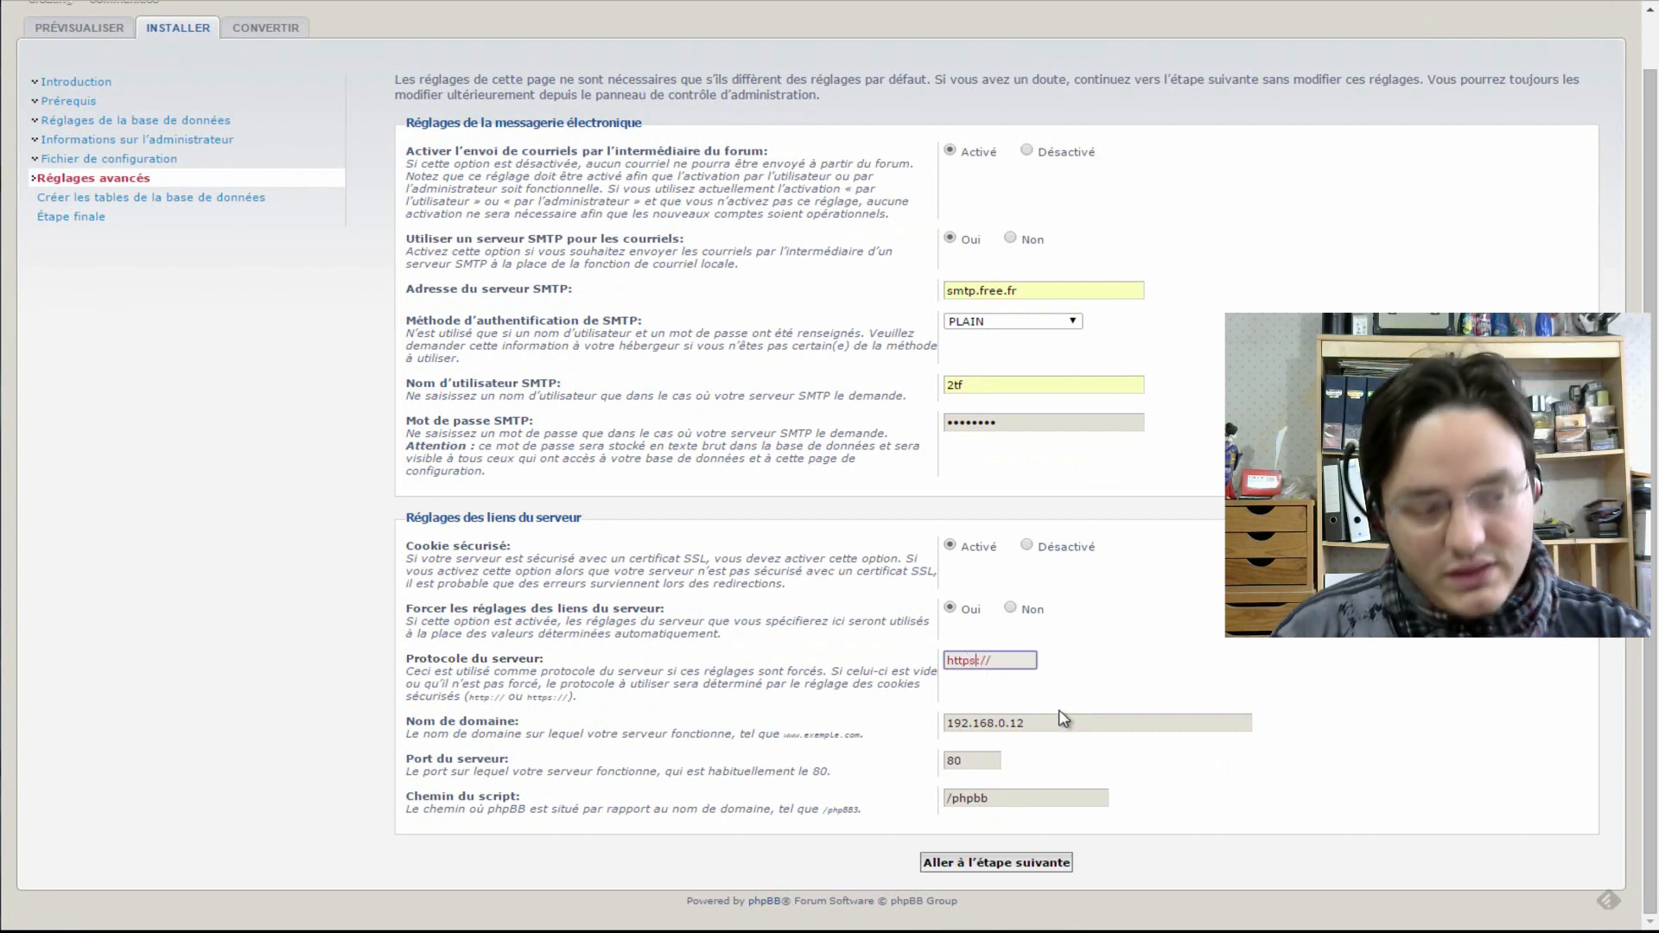
- Set the domain name to the NAS's QuickConnect address followed by :80/phpbb
key("Tab")
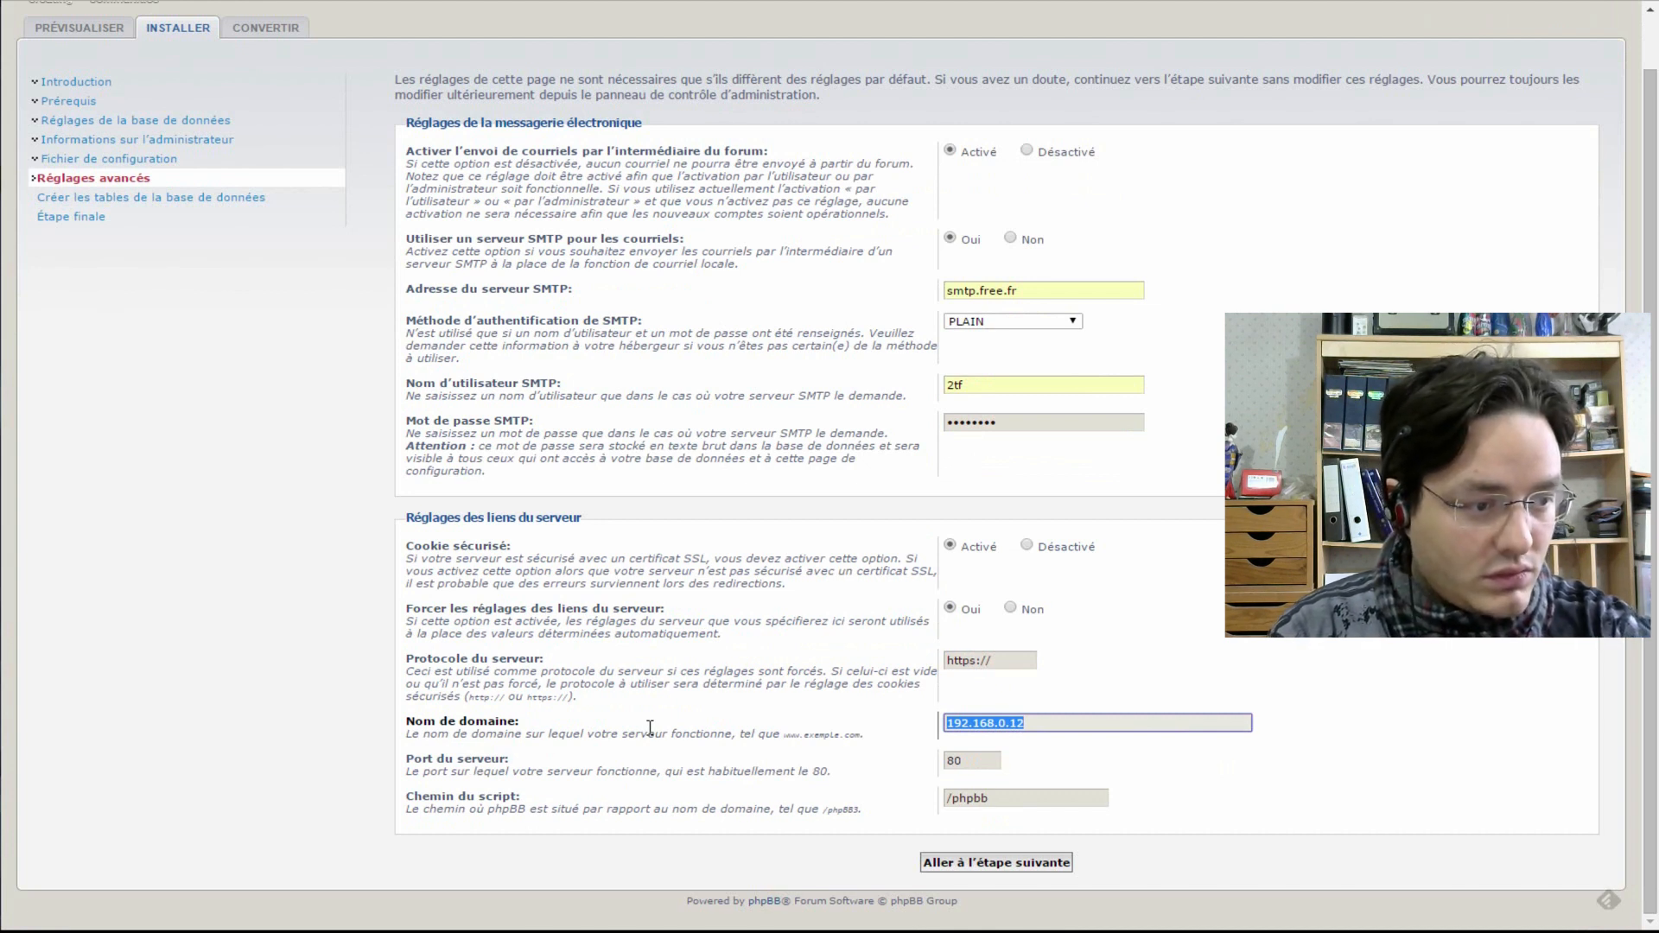
type("white")
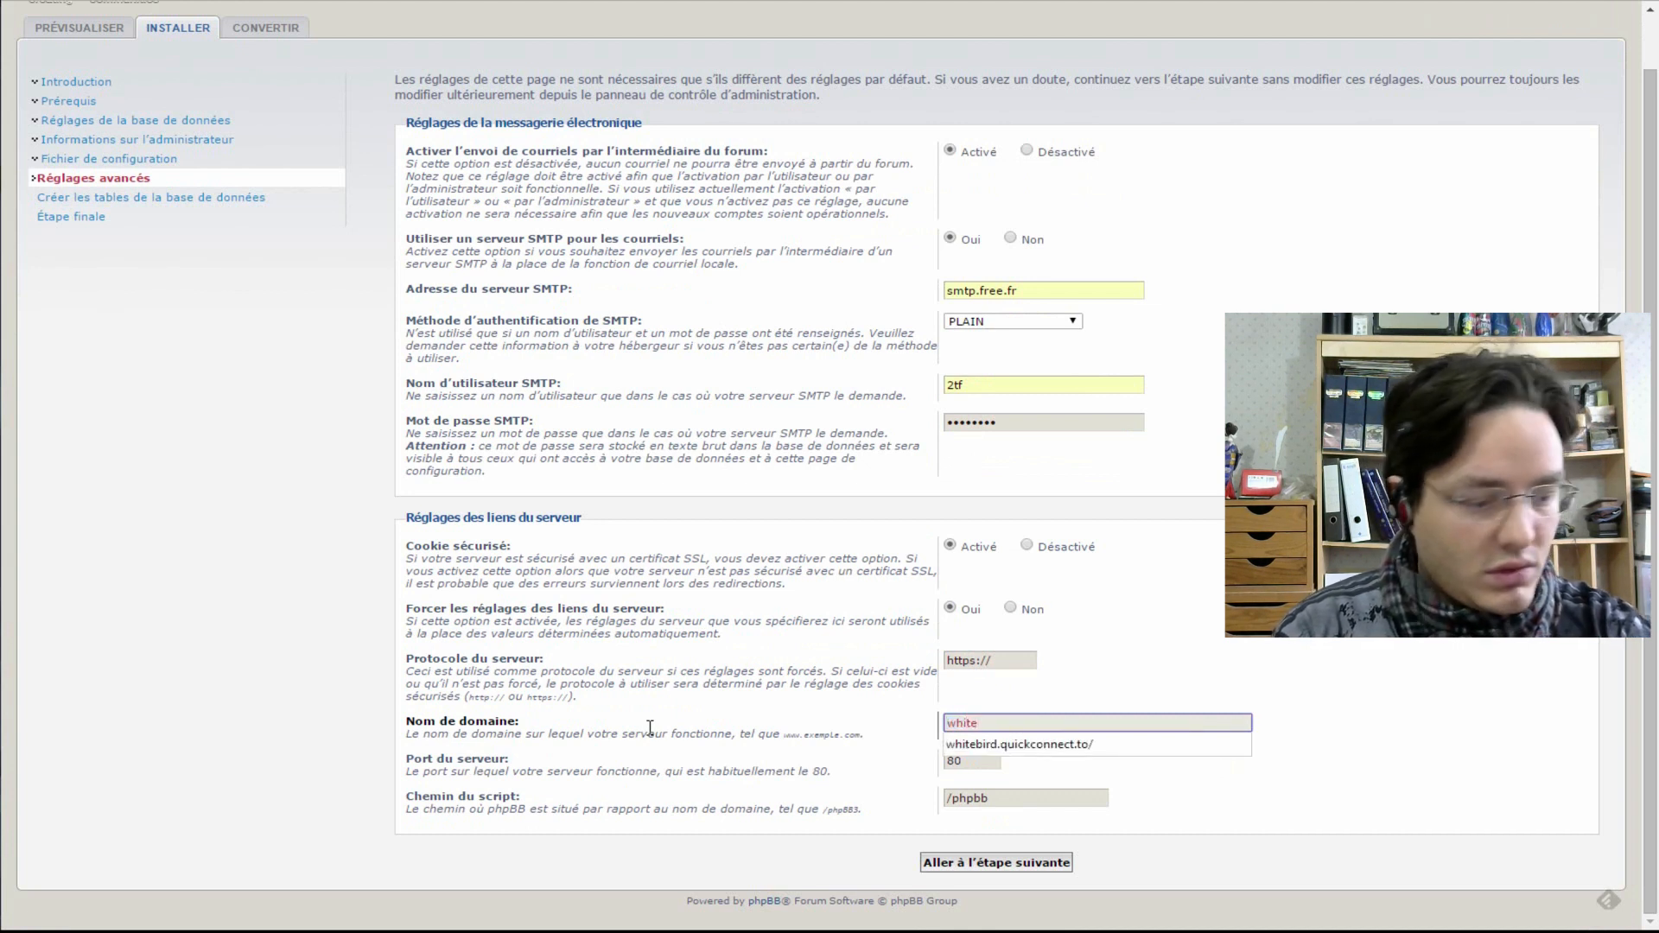
key("Down")
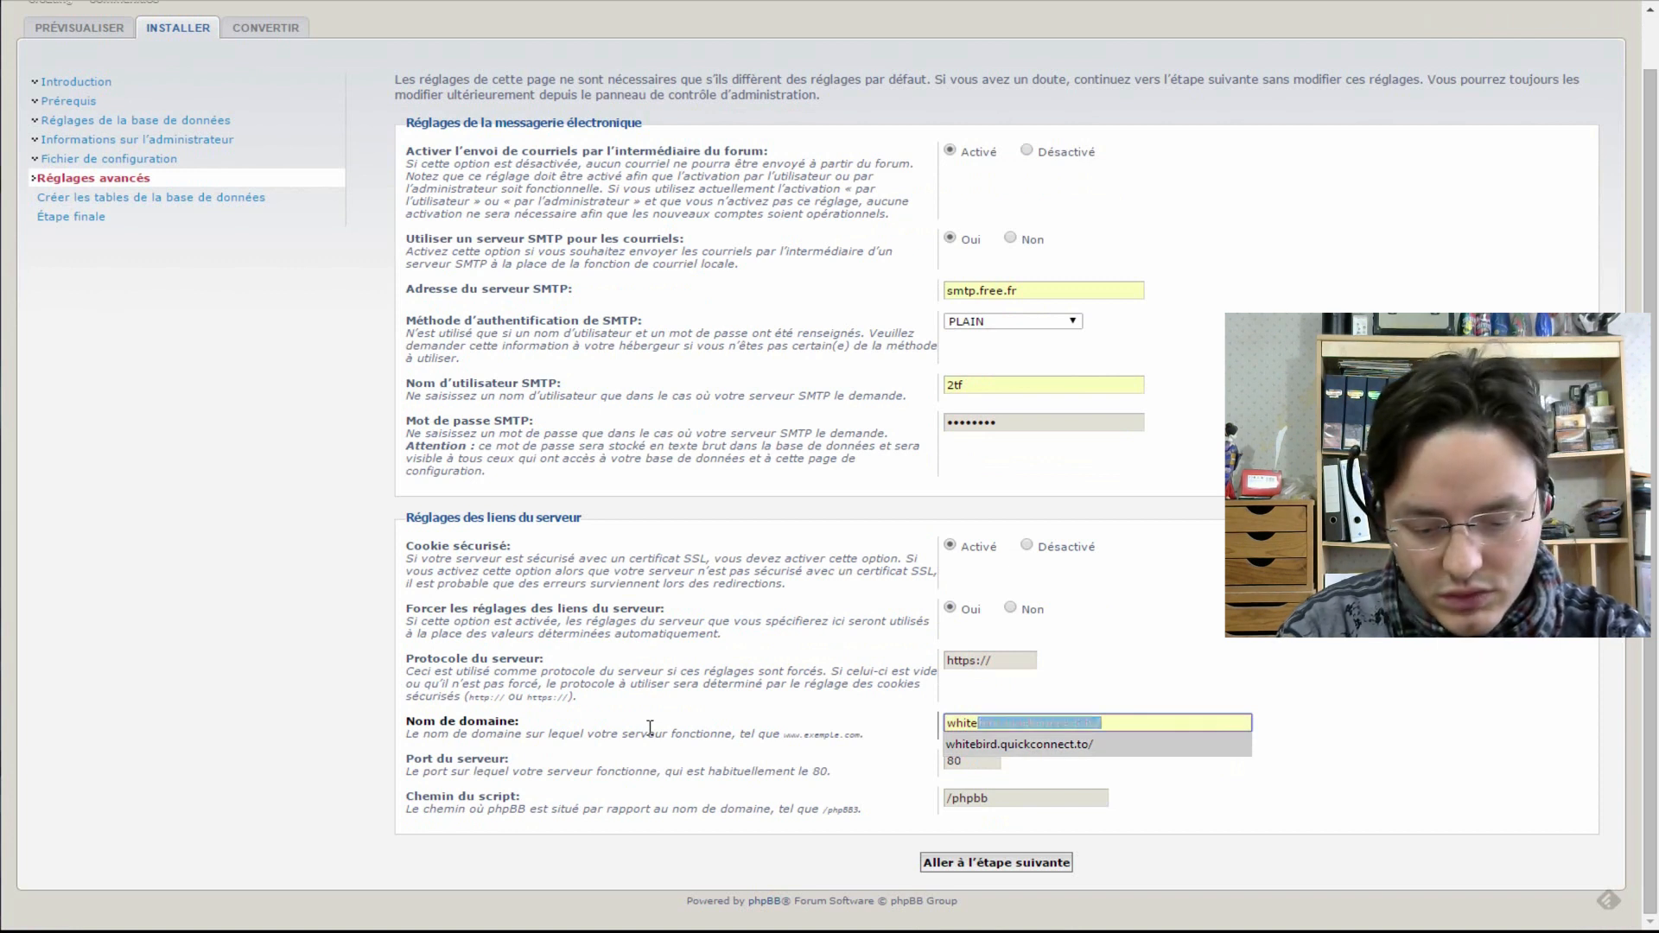
key("End")
key("BackSpace")
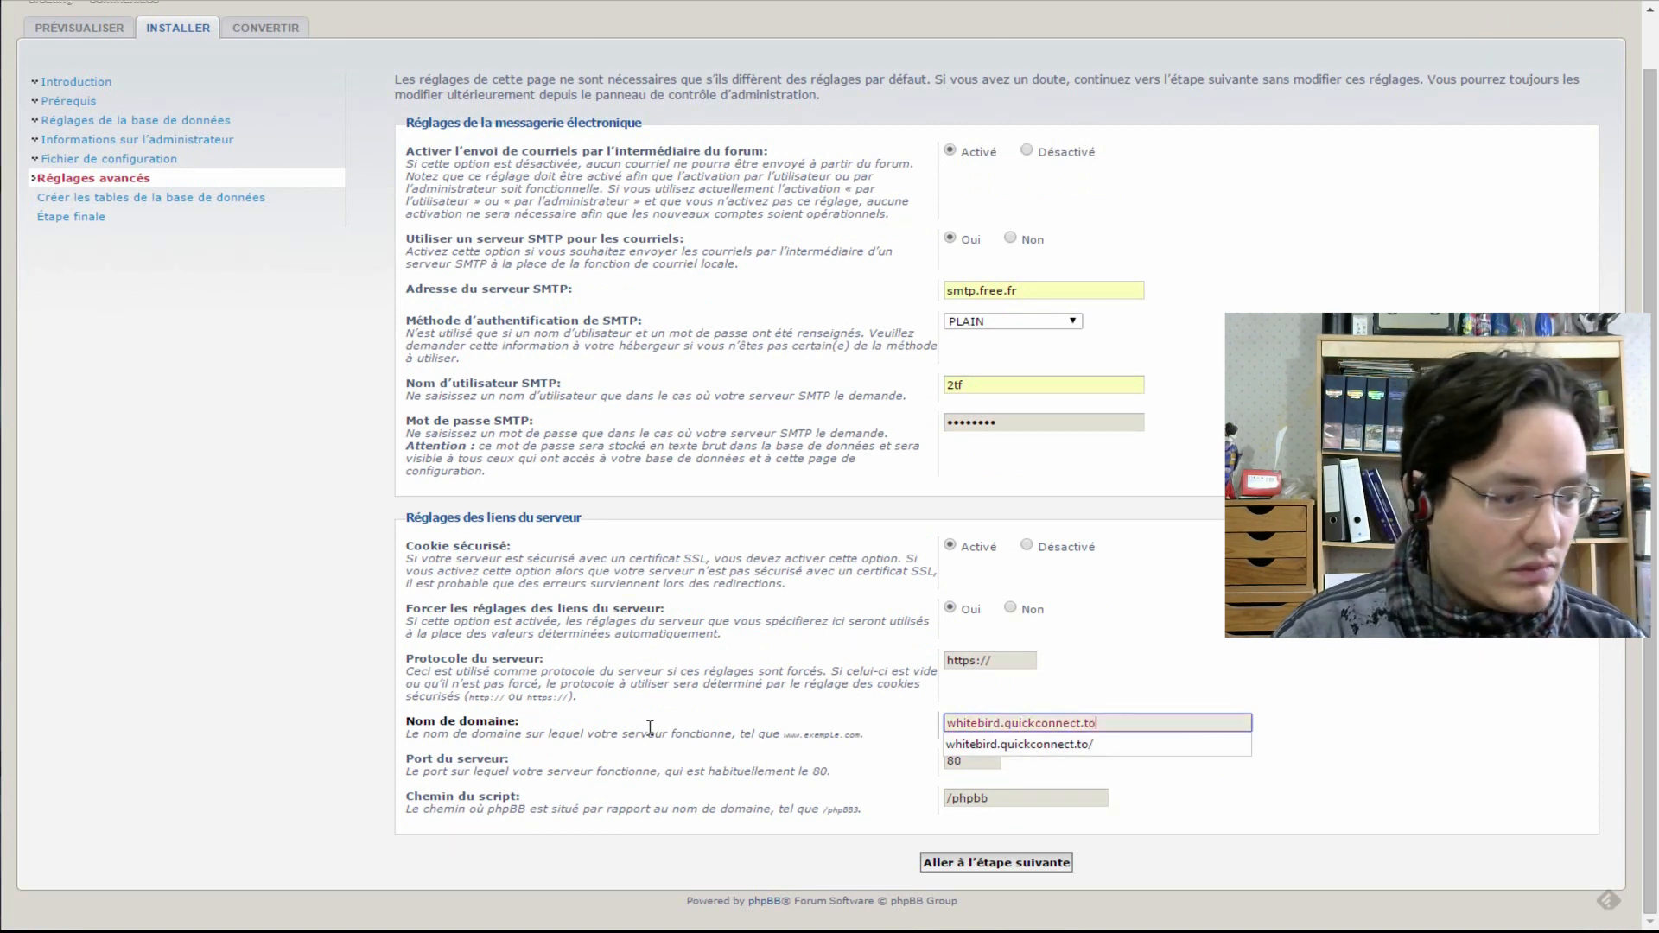
type("/ph")
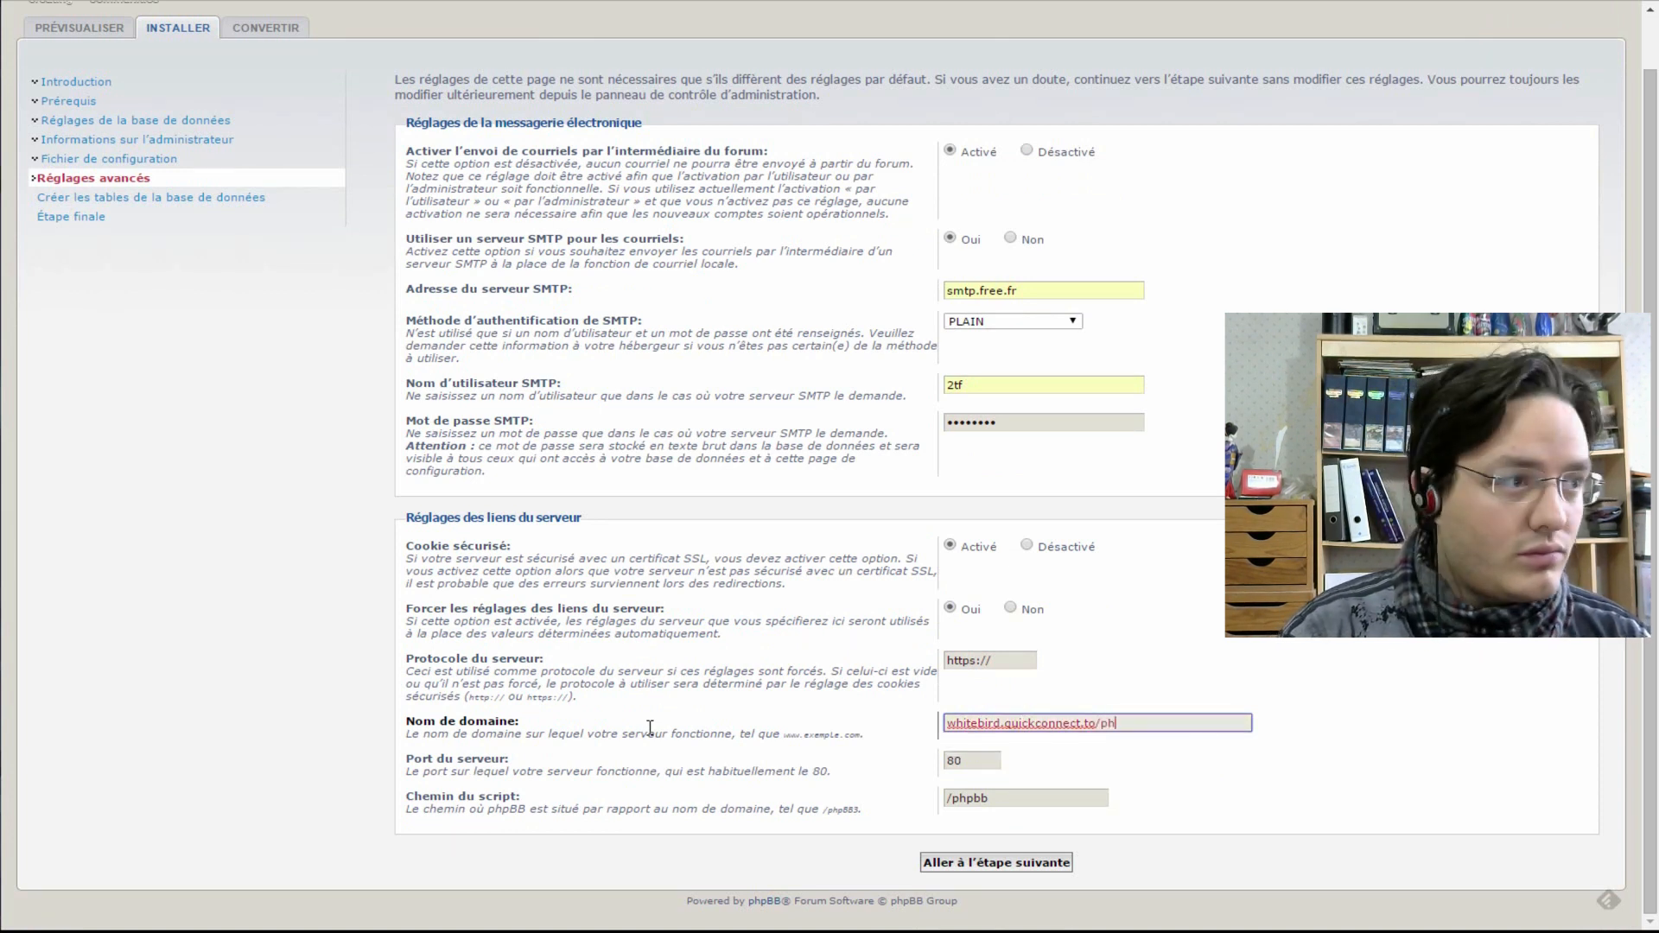
type("pbb")
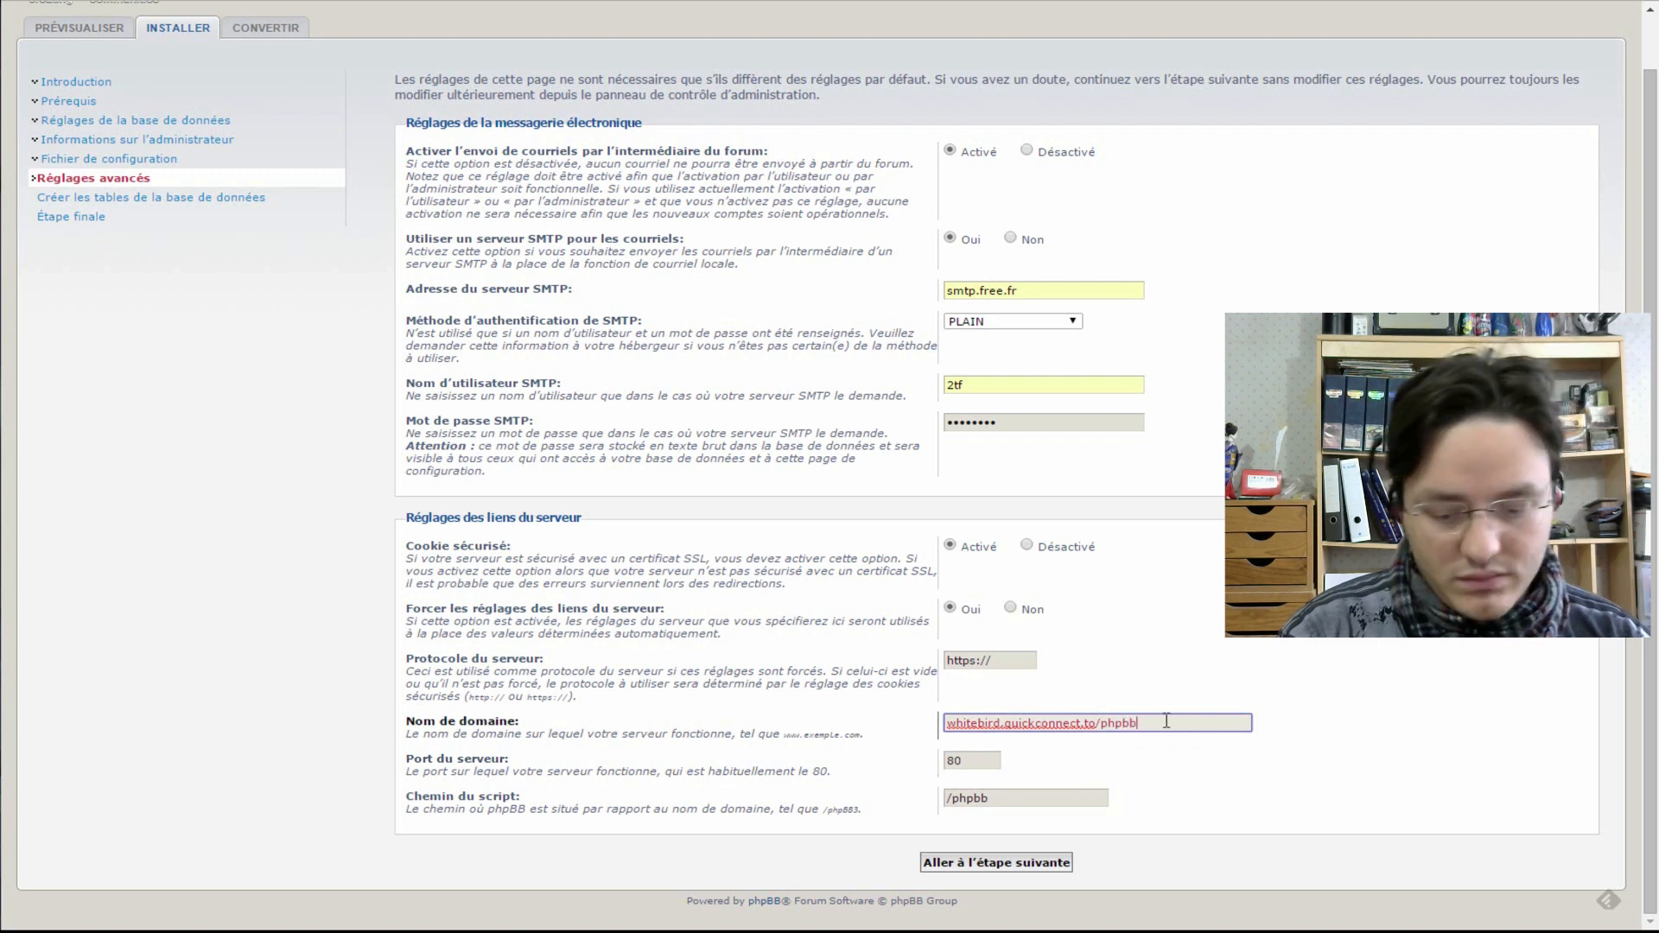
left_click_drag(1169, 722, 900, 709)
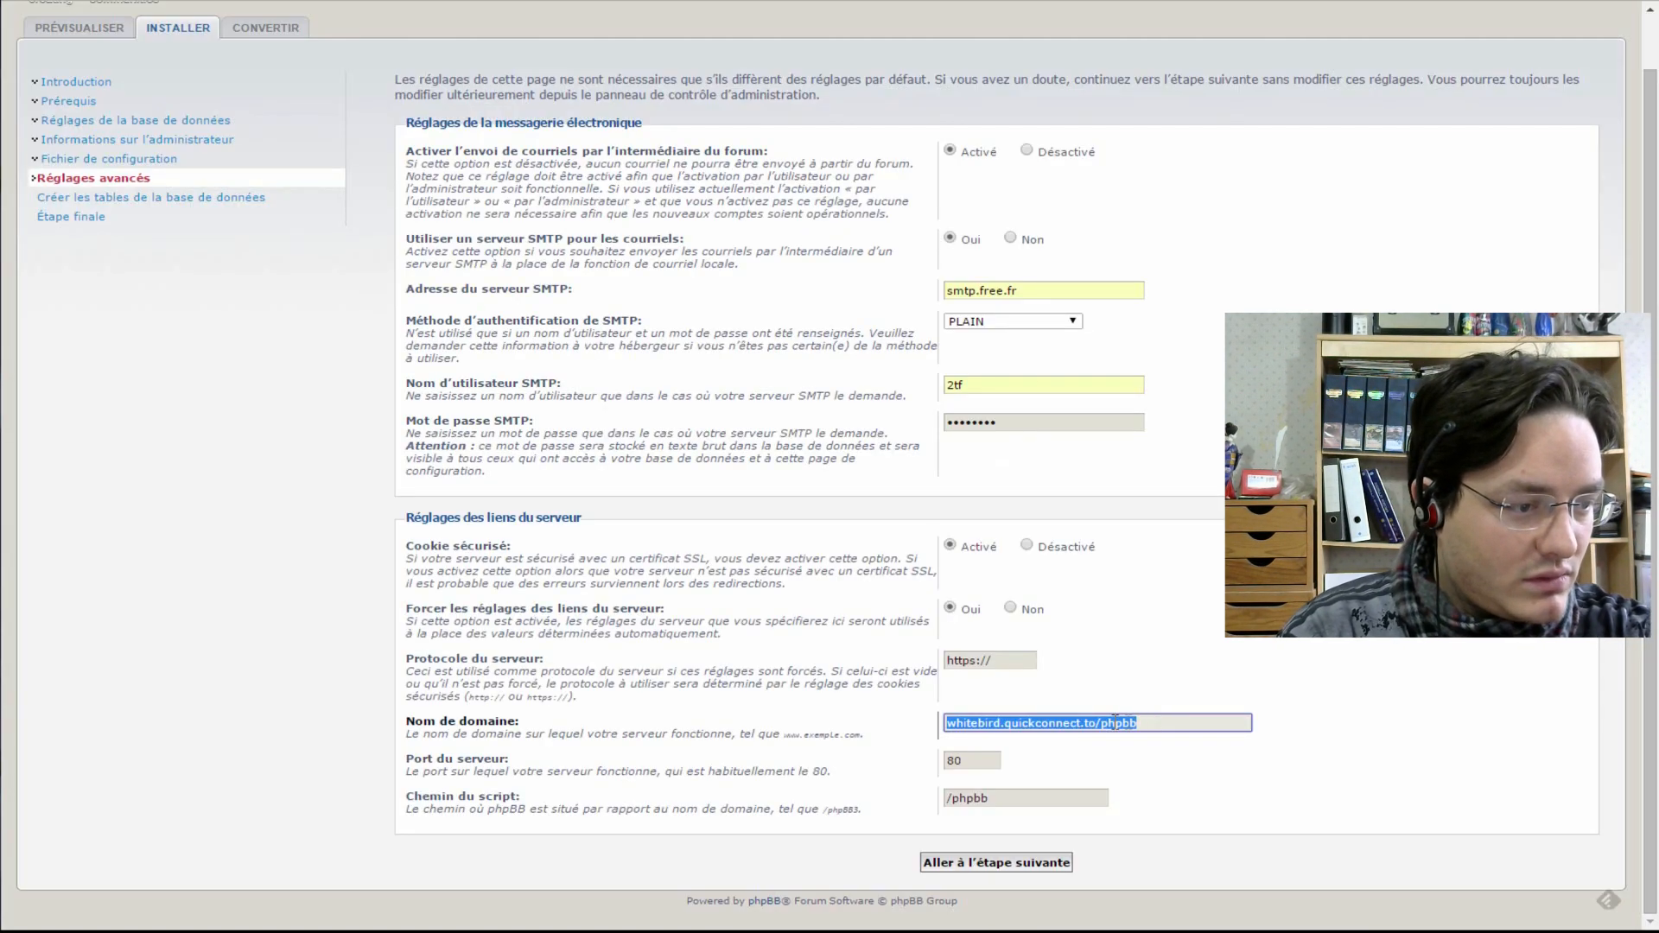
left_click(1099, 724)
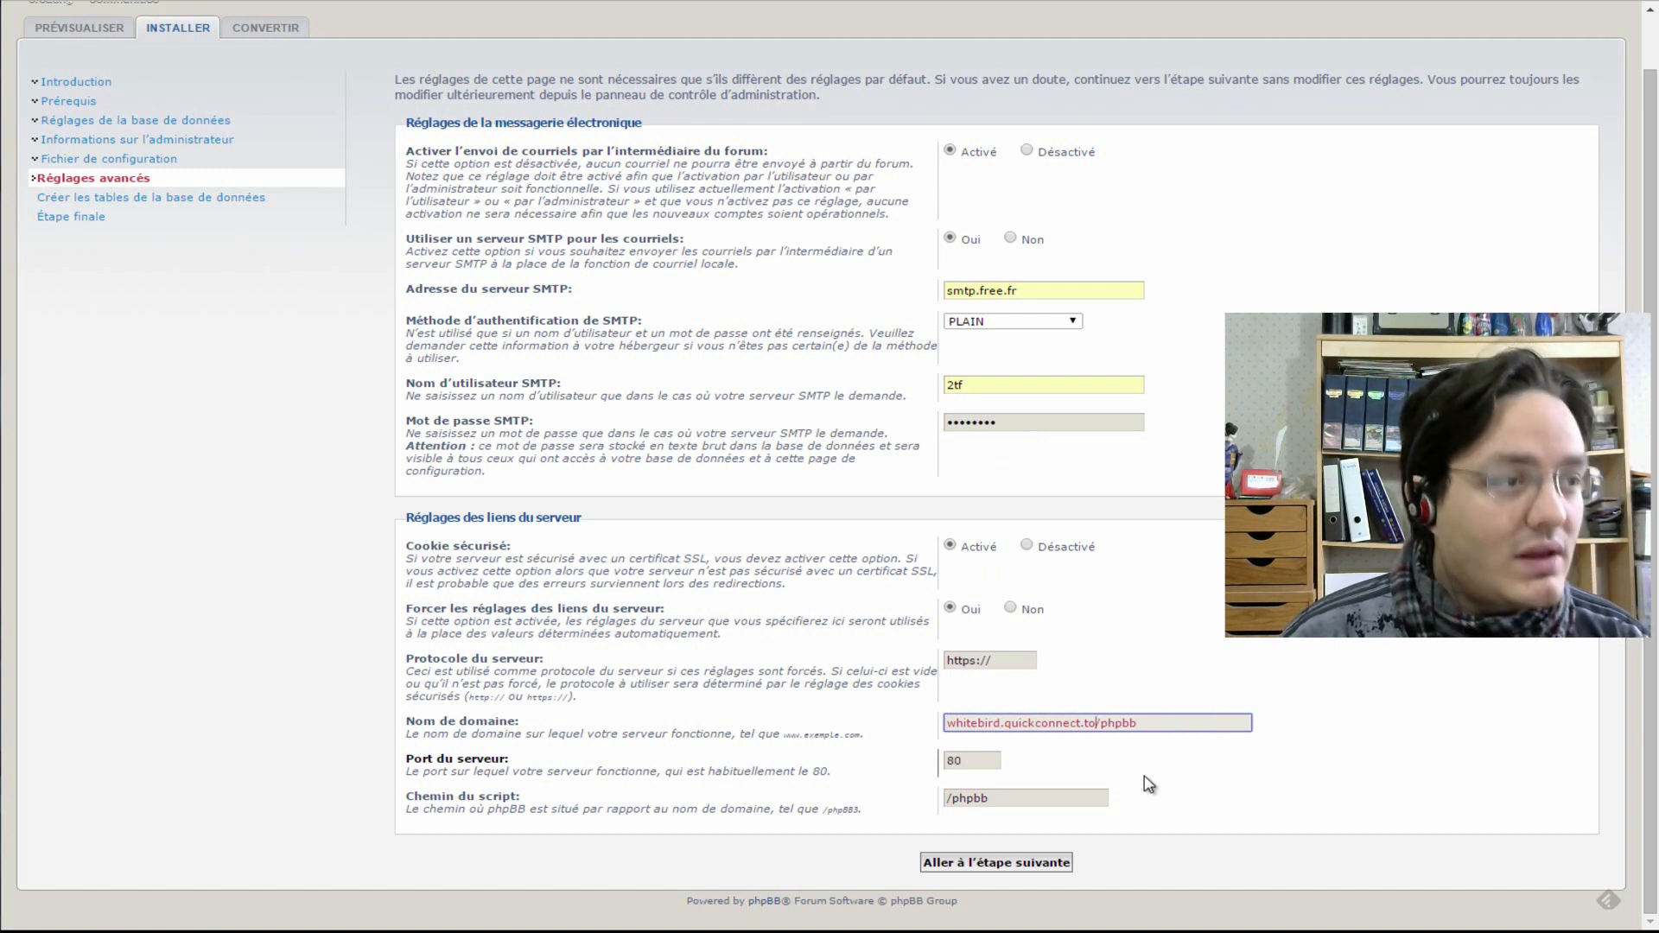
type(":80")
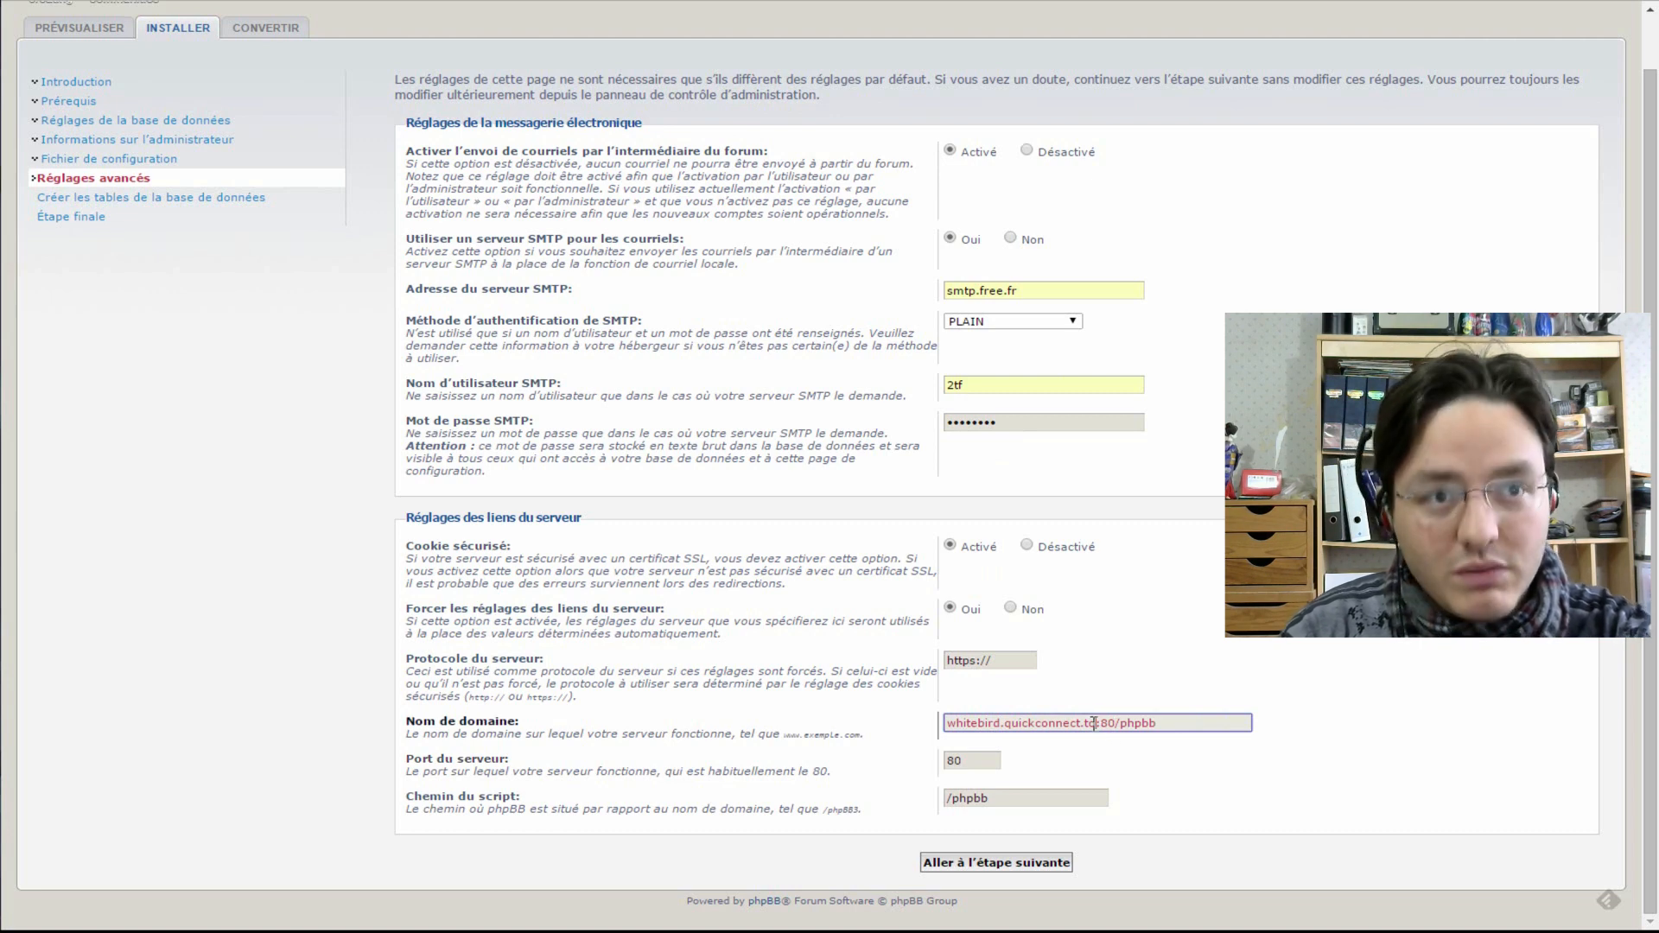
left_click_drag(1097, 723, 803, 757)
key("BackSpace")
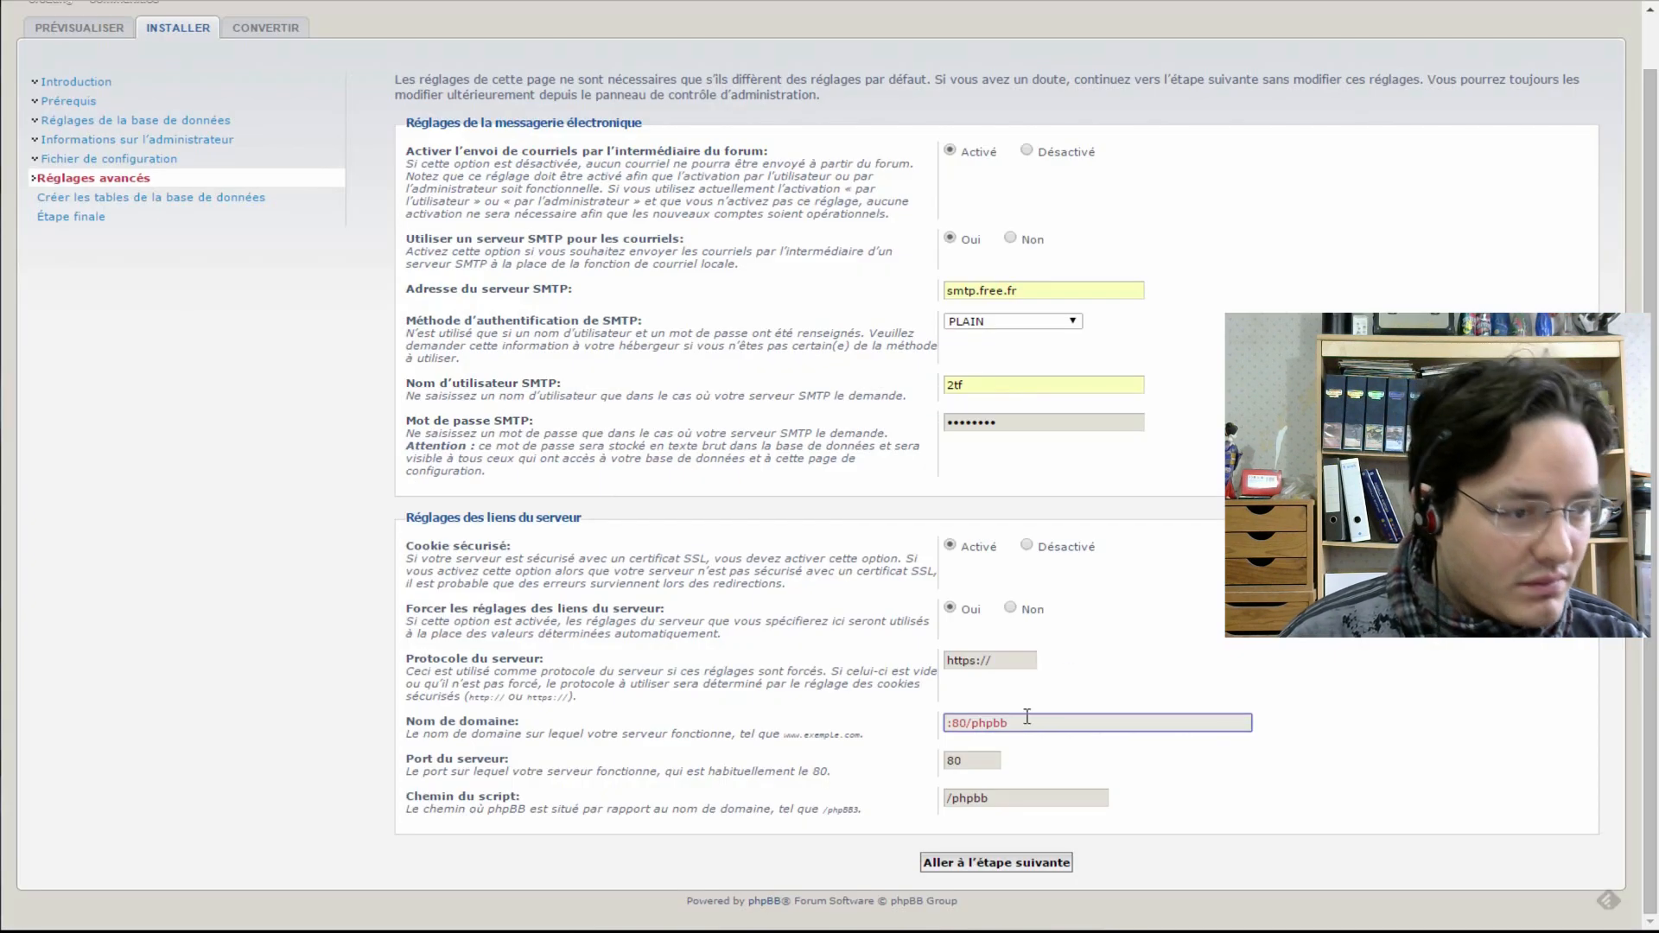
type("78.201.24.37")
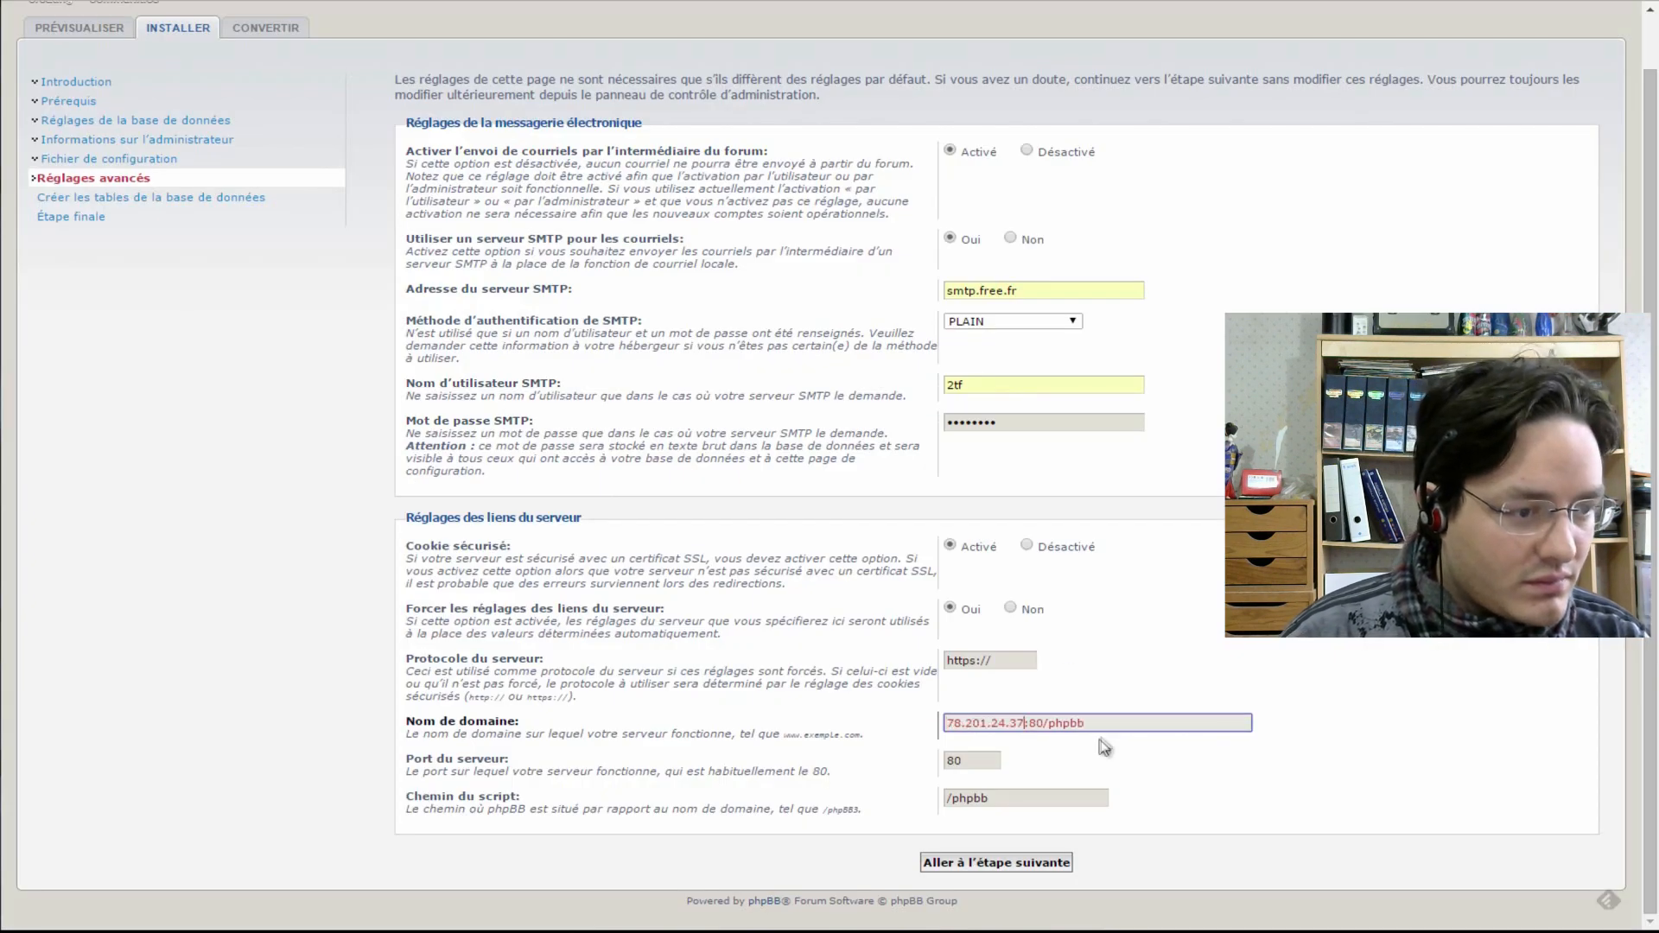
triple_click(1125, 723)
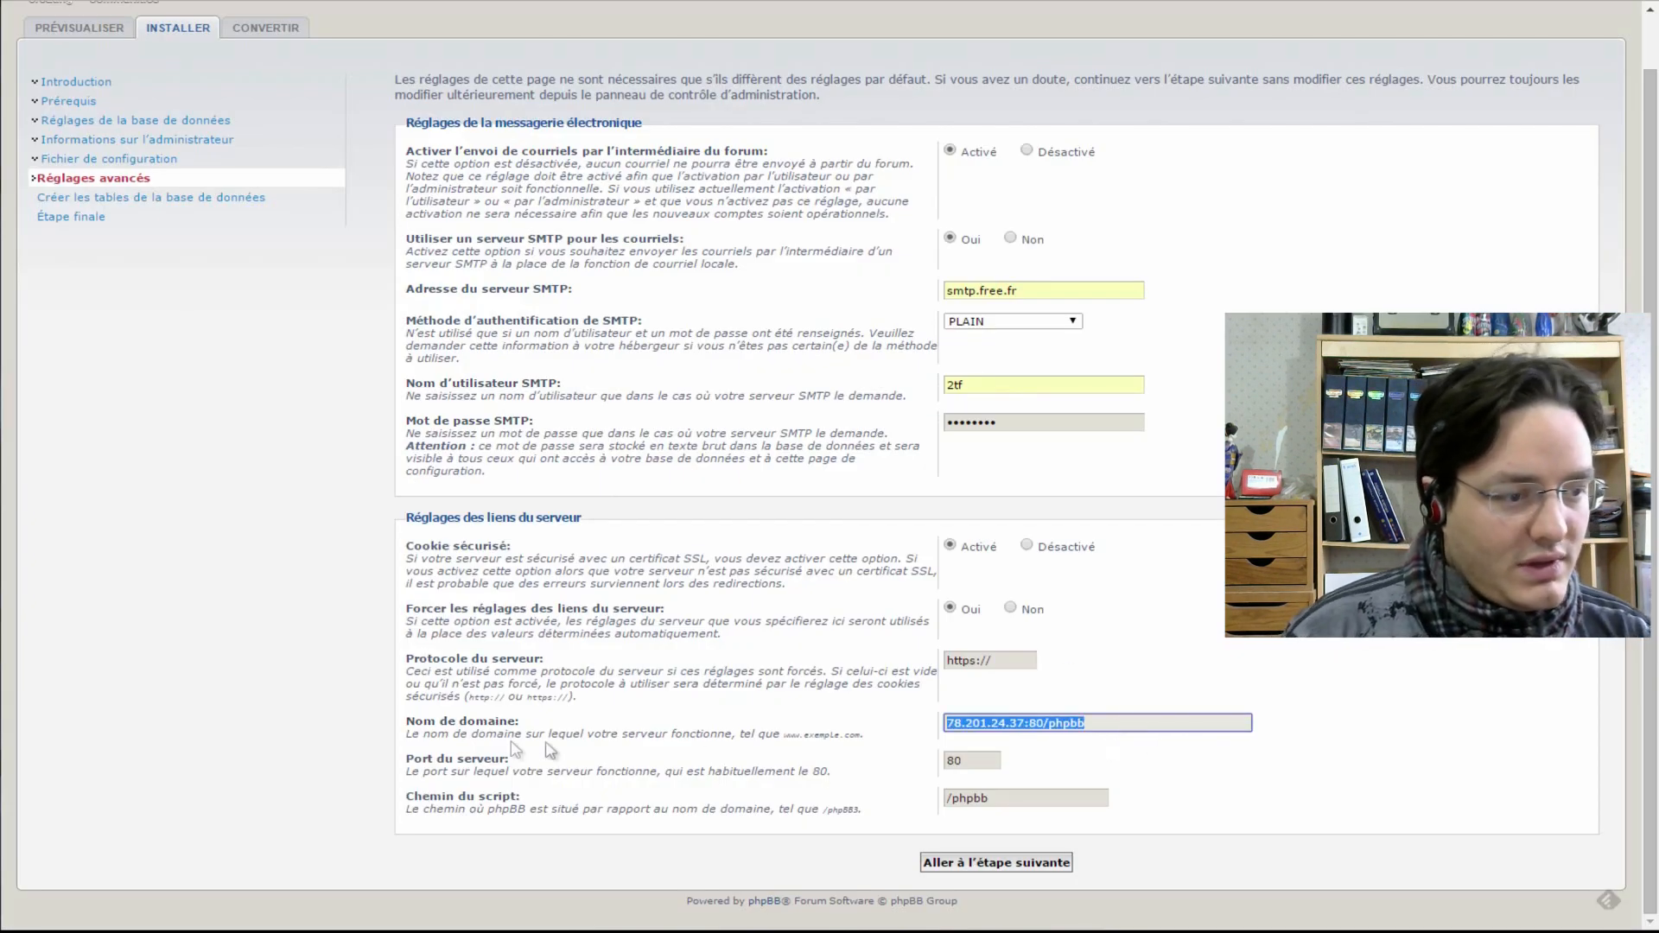
key("ctrl+t")
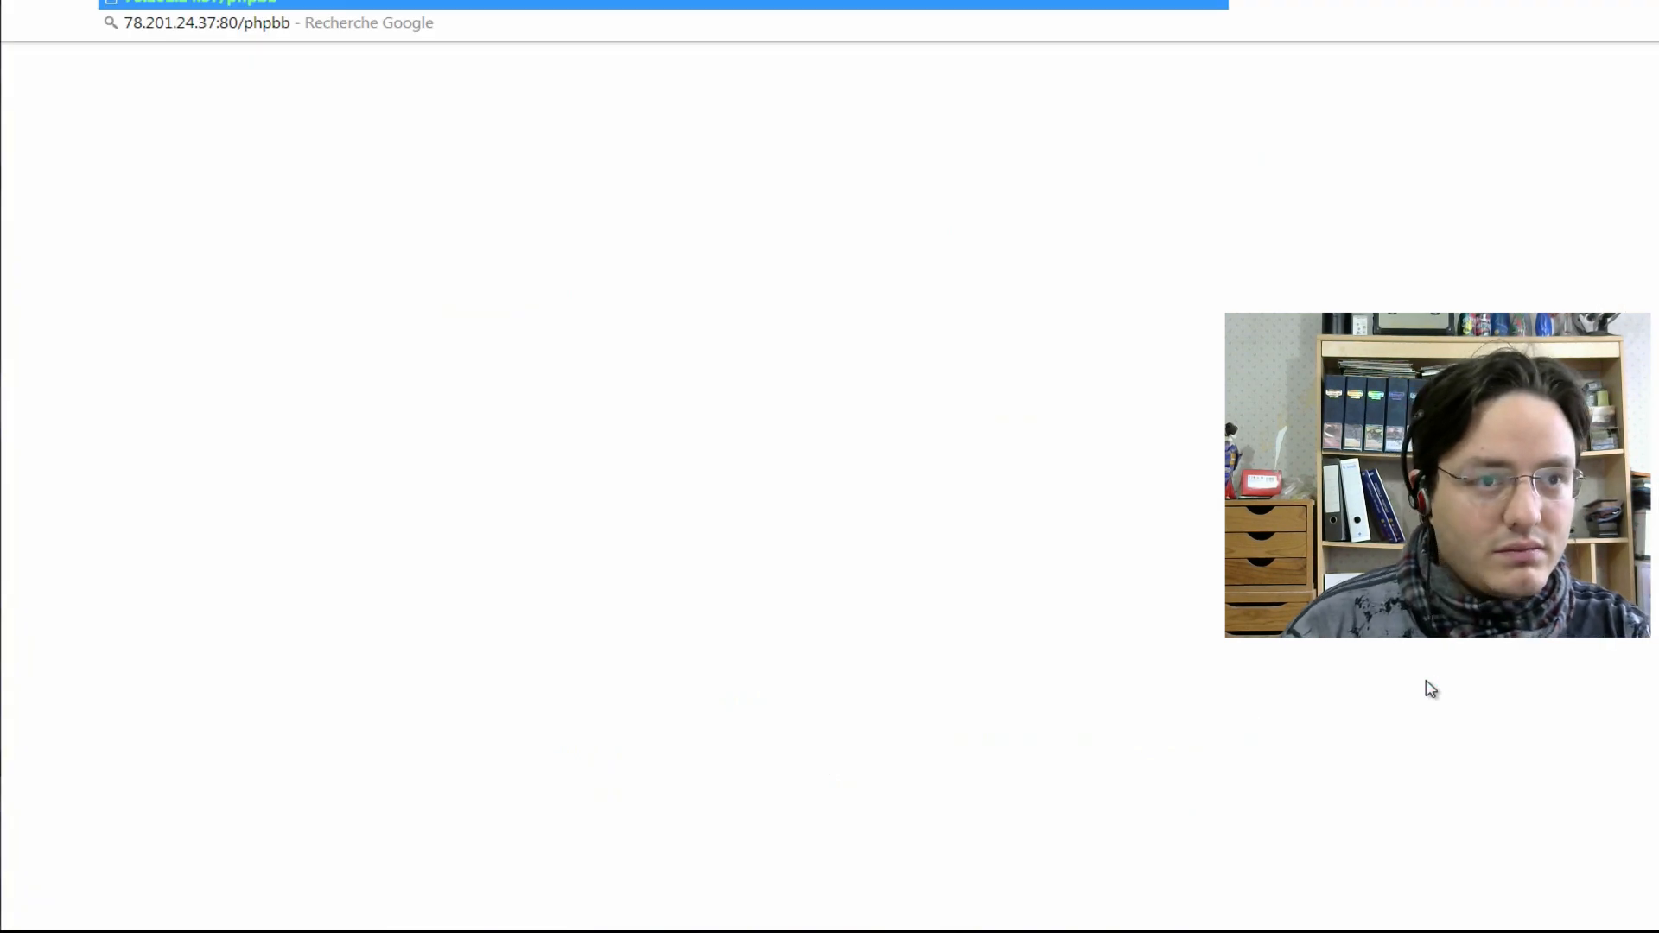
key("ctrl+v")
key("Return")
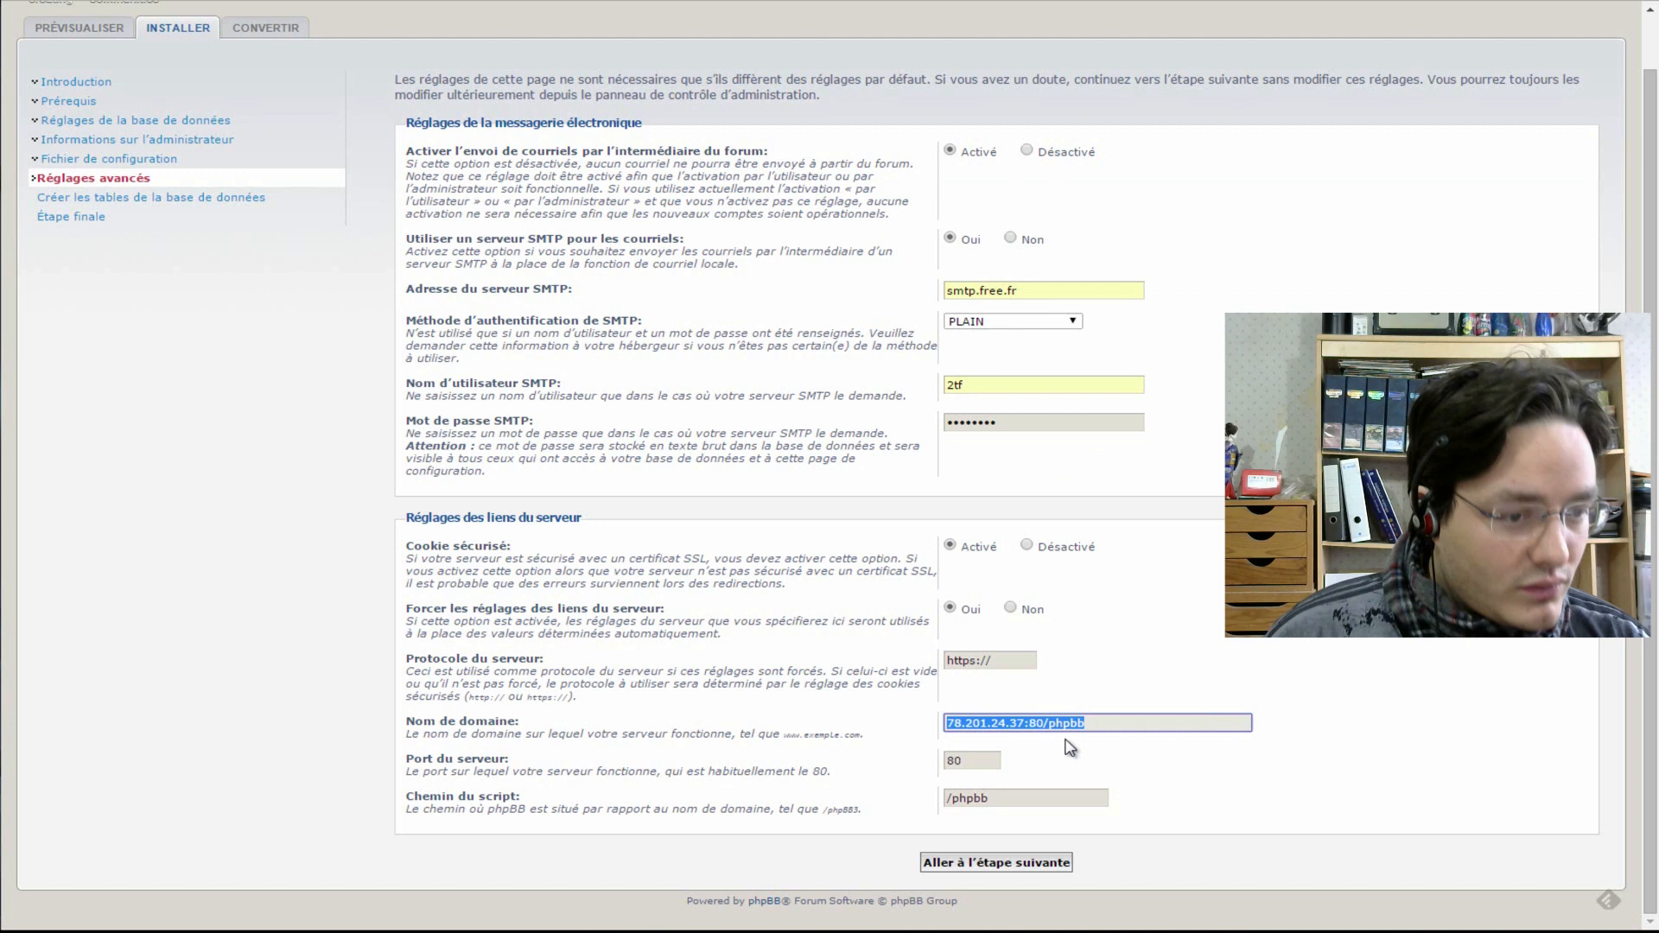
left_click(1072, 751)
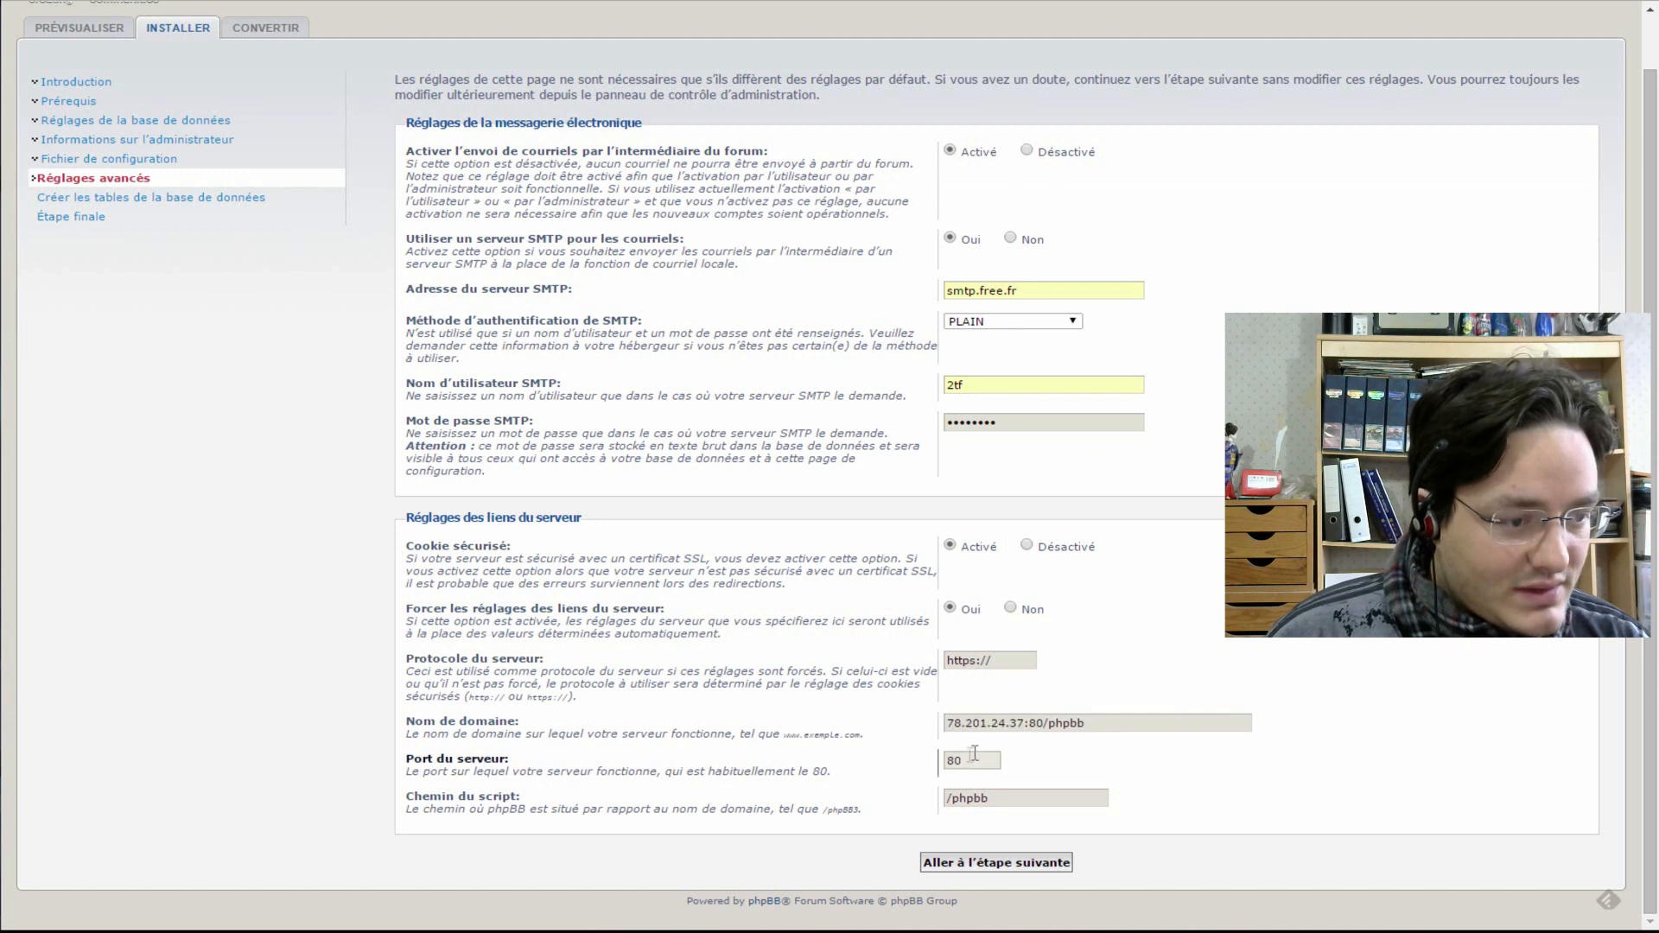
- Shorten the domain name to 78.201.24.37:80, keeping script path /phpbb, and submit the advanced settings
left_click(1007, 796)
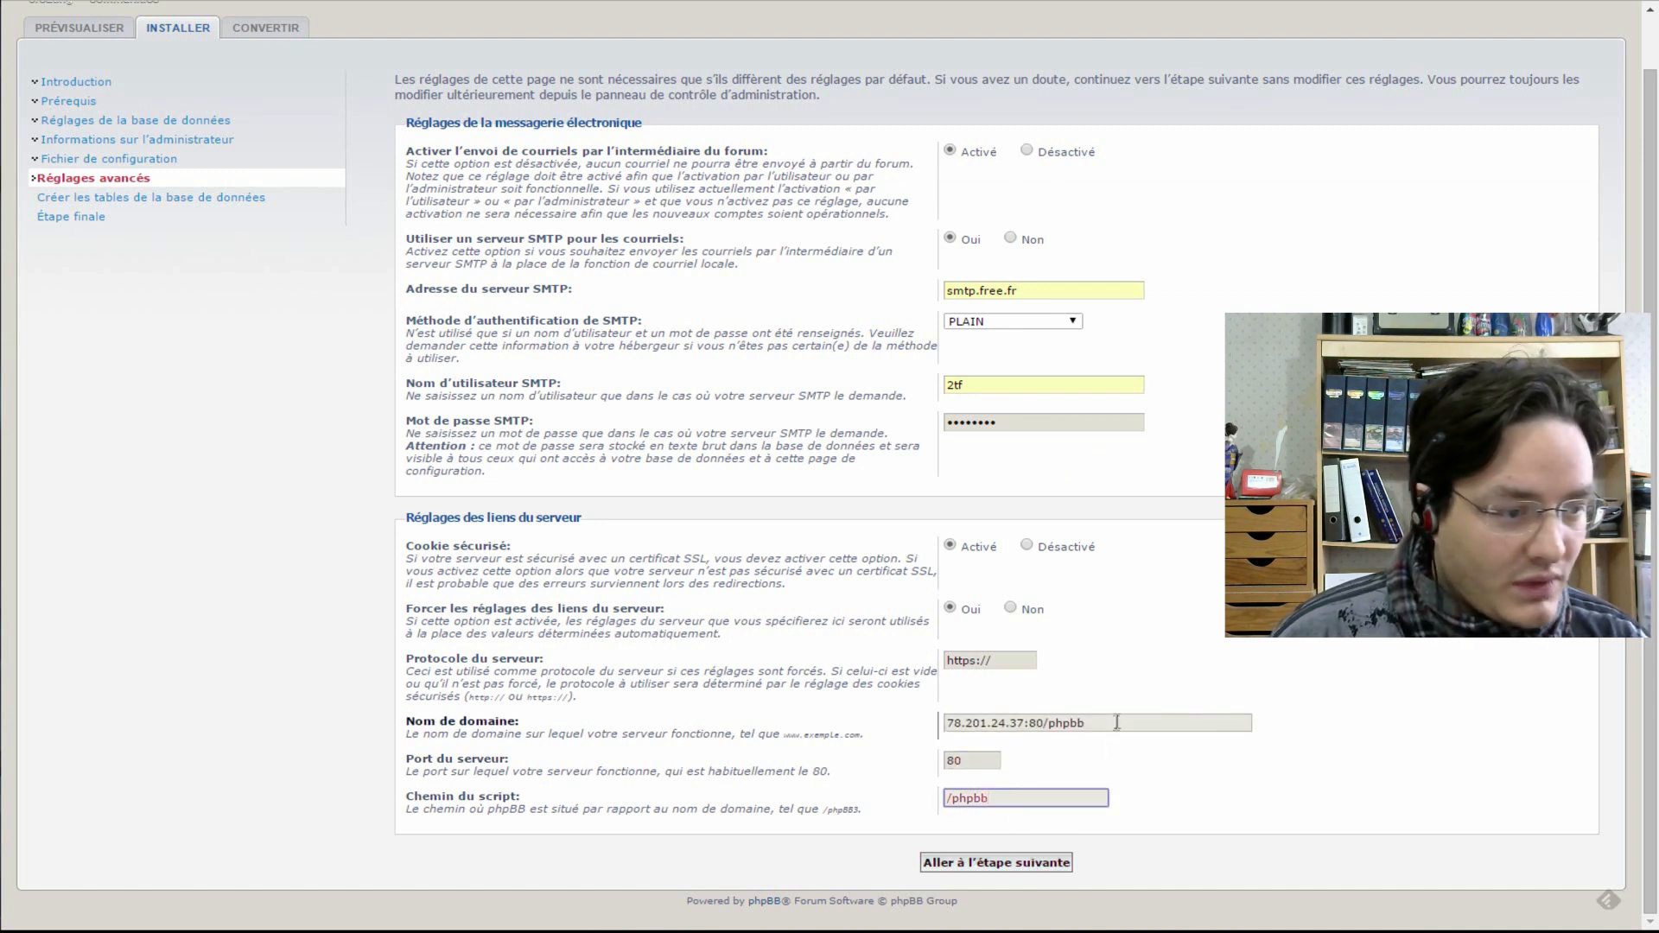
left_click(1080, 721)
double_click(1081, 721)
key("BackSpace")
key("BackSpace")
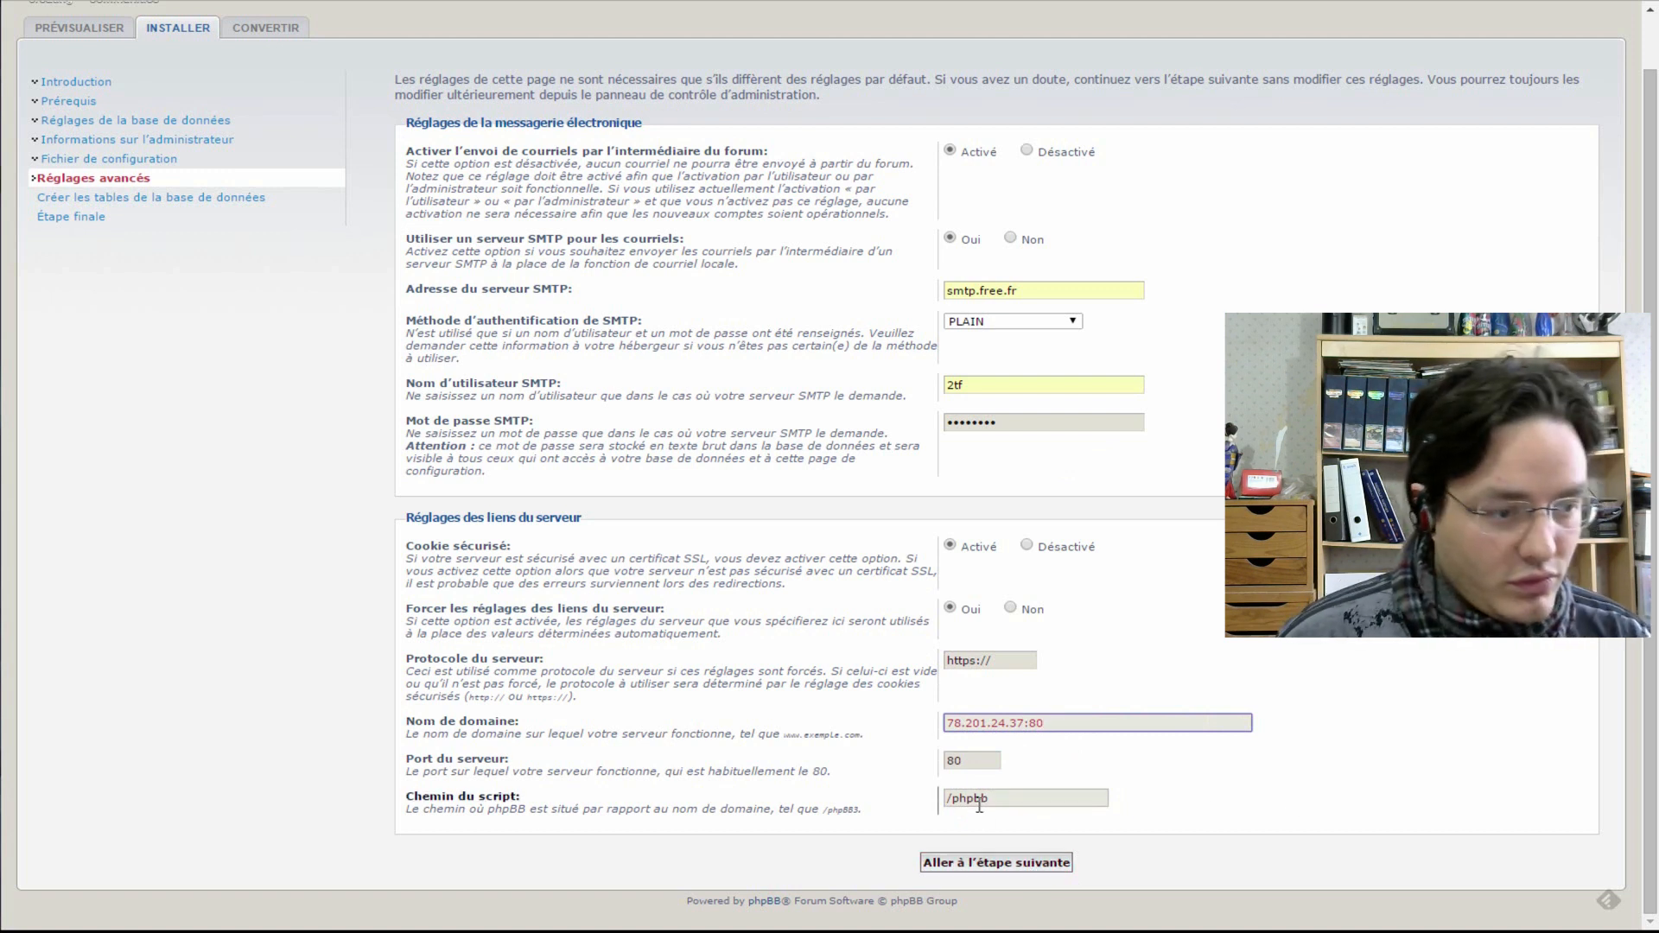
left_click(988, 866)
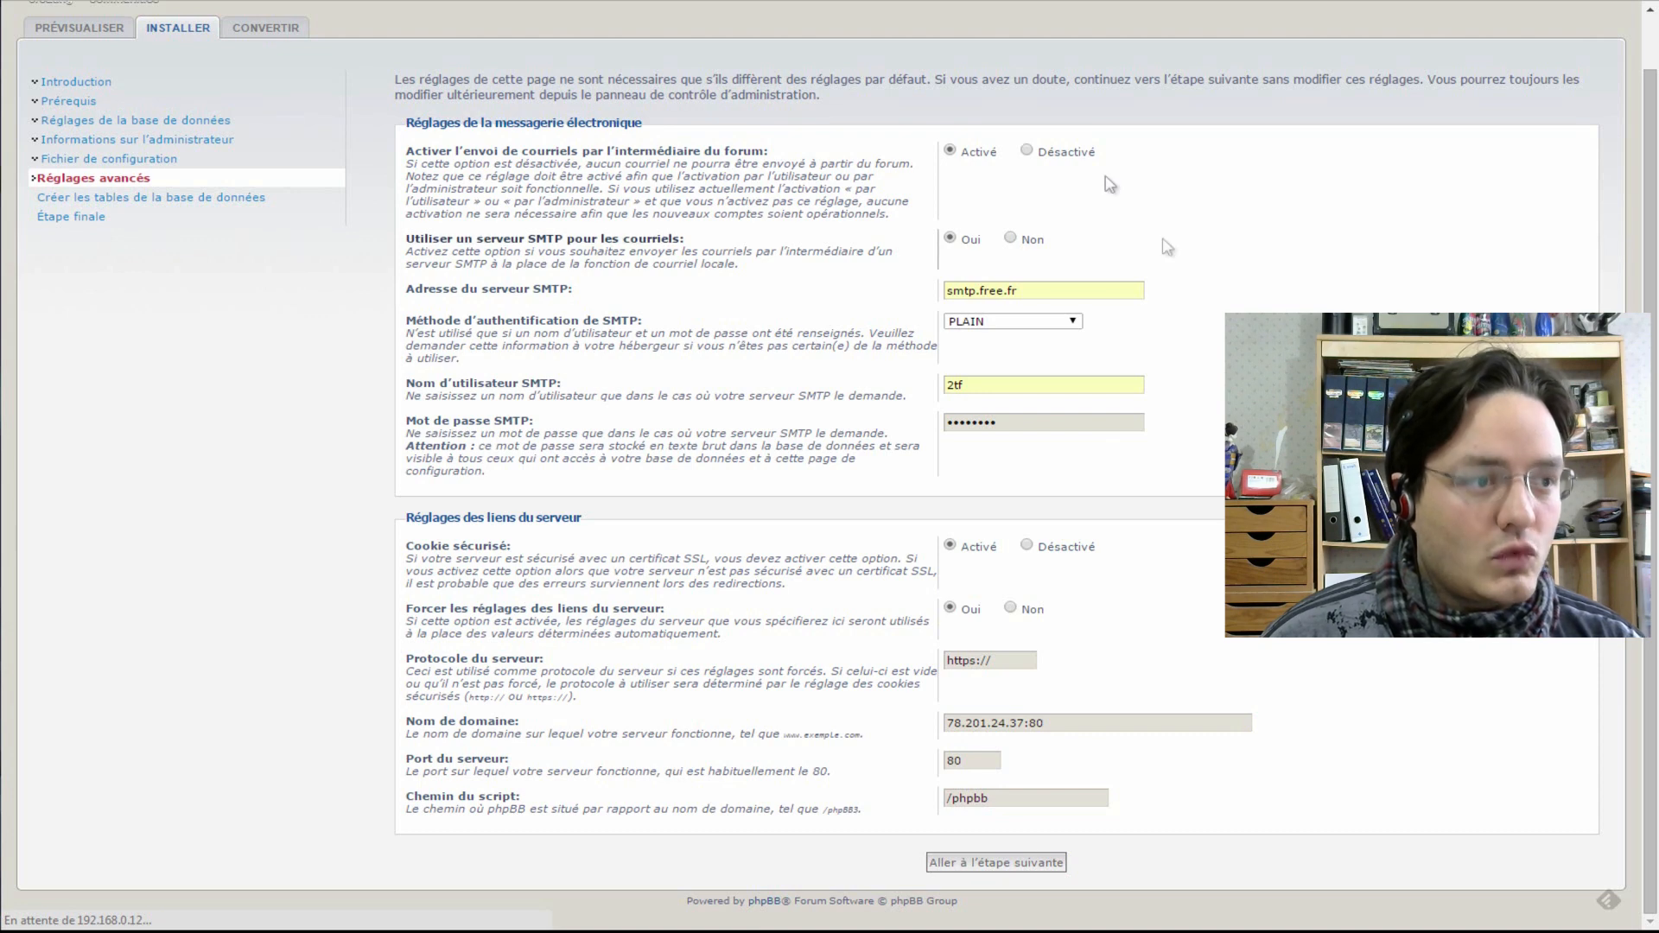
- Get past the database table-creation step and log in from the Félicitations page
left_click(951, 862)
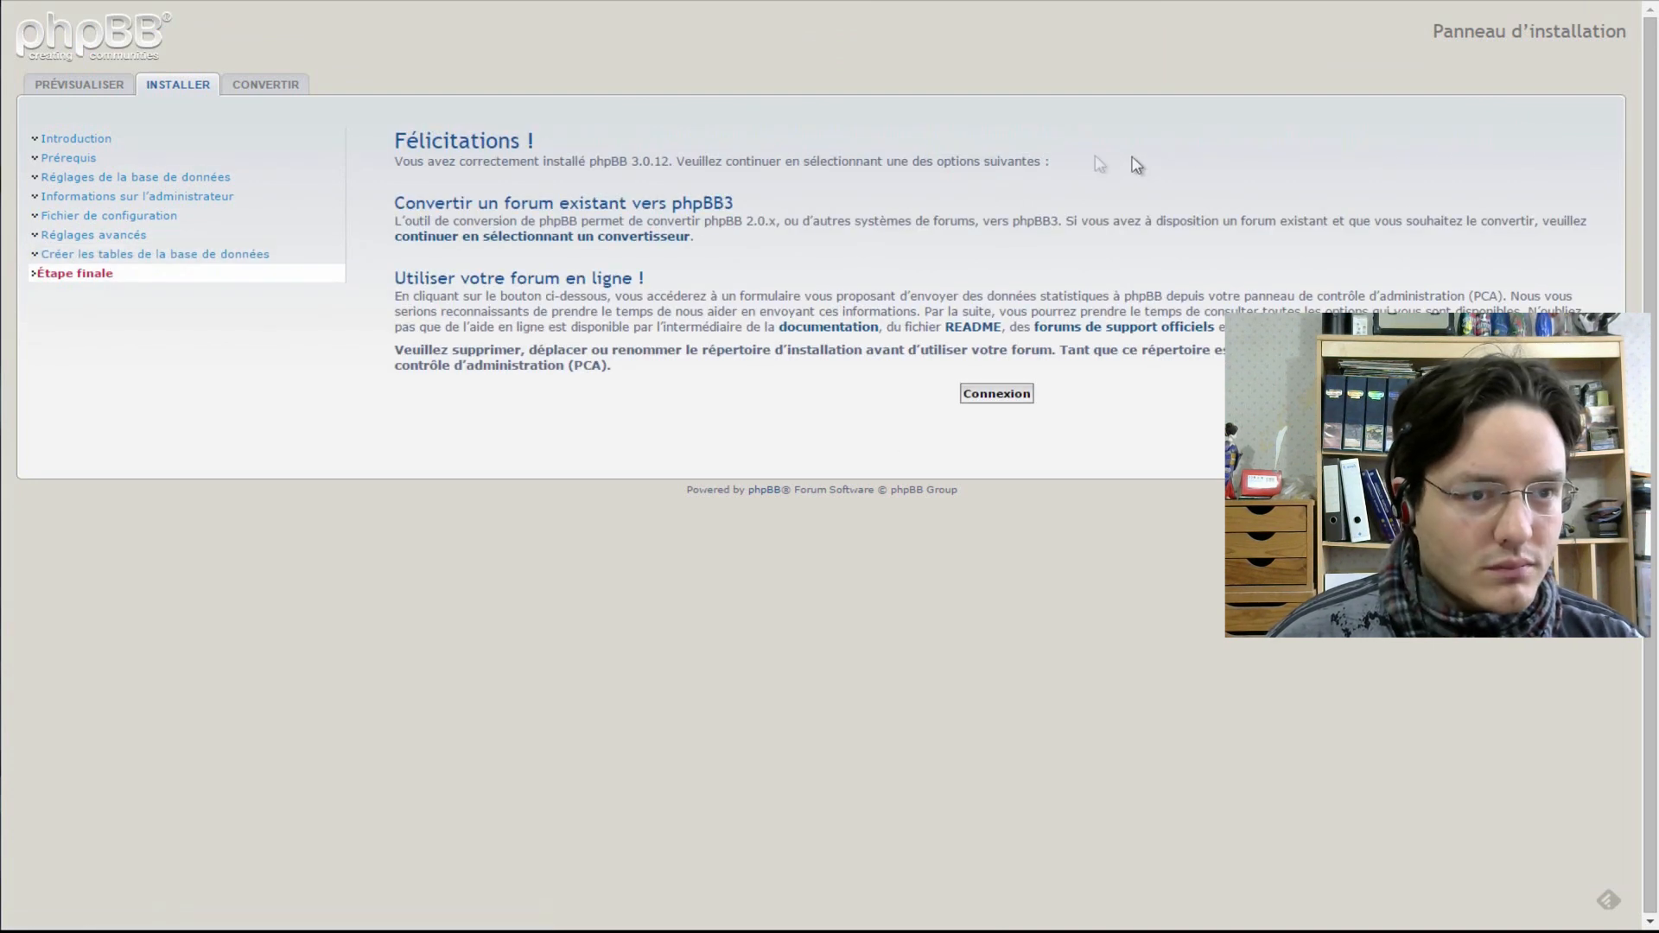
left_click(989, 397)
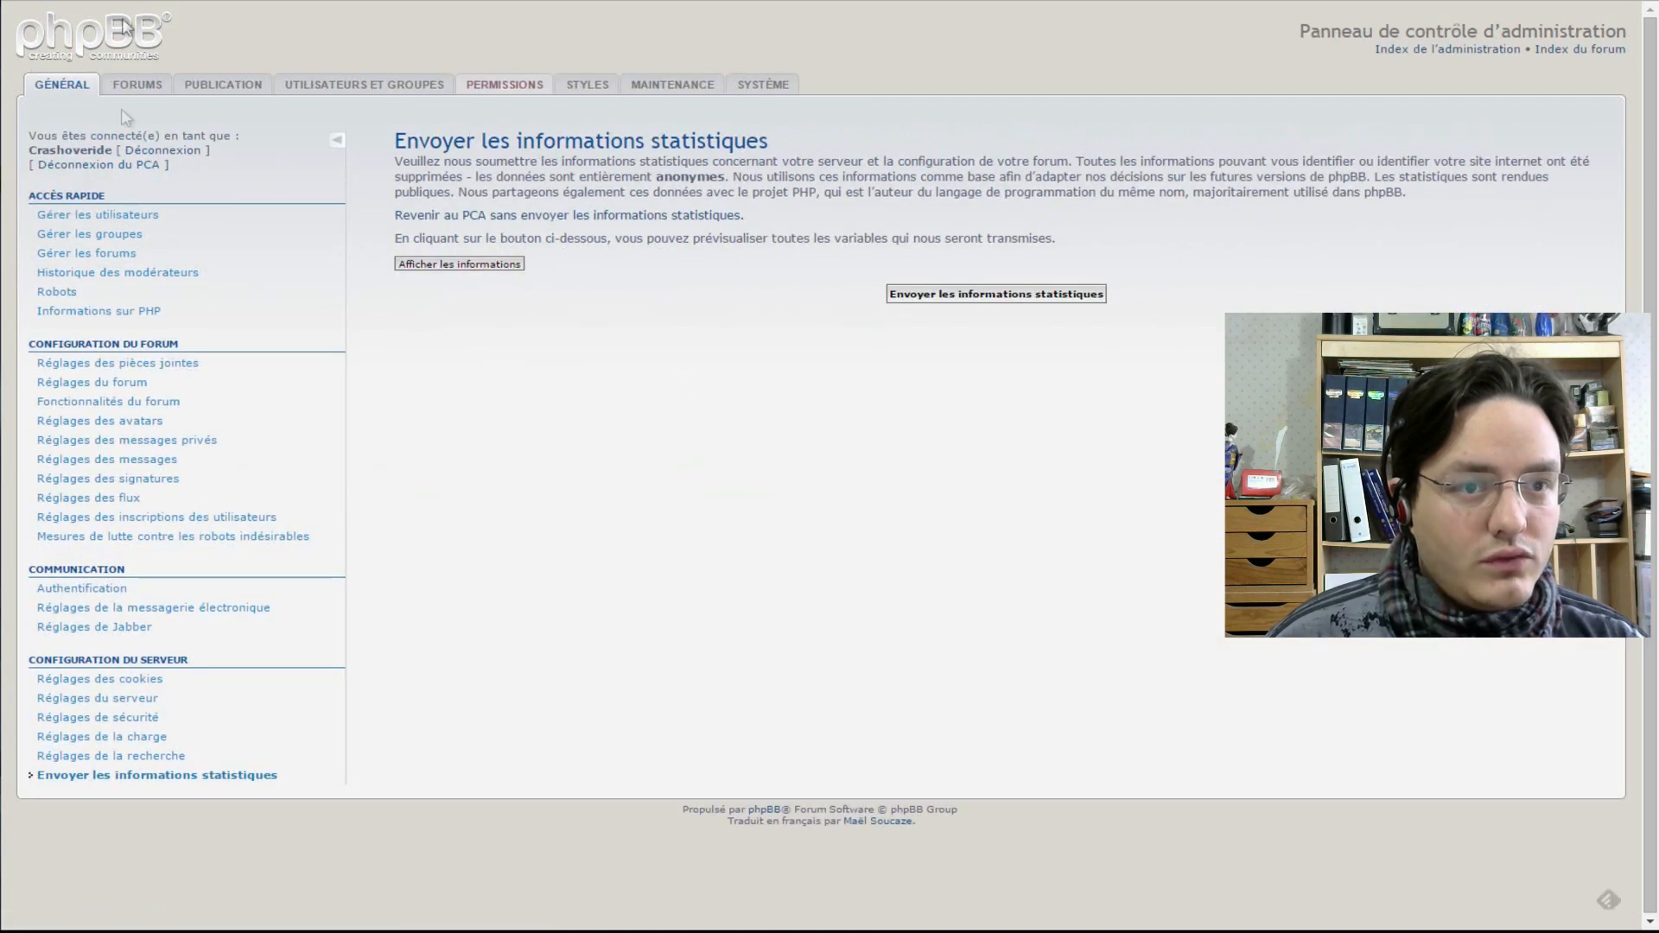
- Send phpBB's anonymous statistics, then load 78.201.24.37:80/phpbb in a new browser tab
left_click(978, 303)
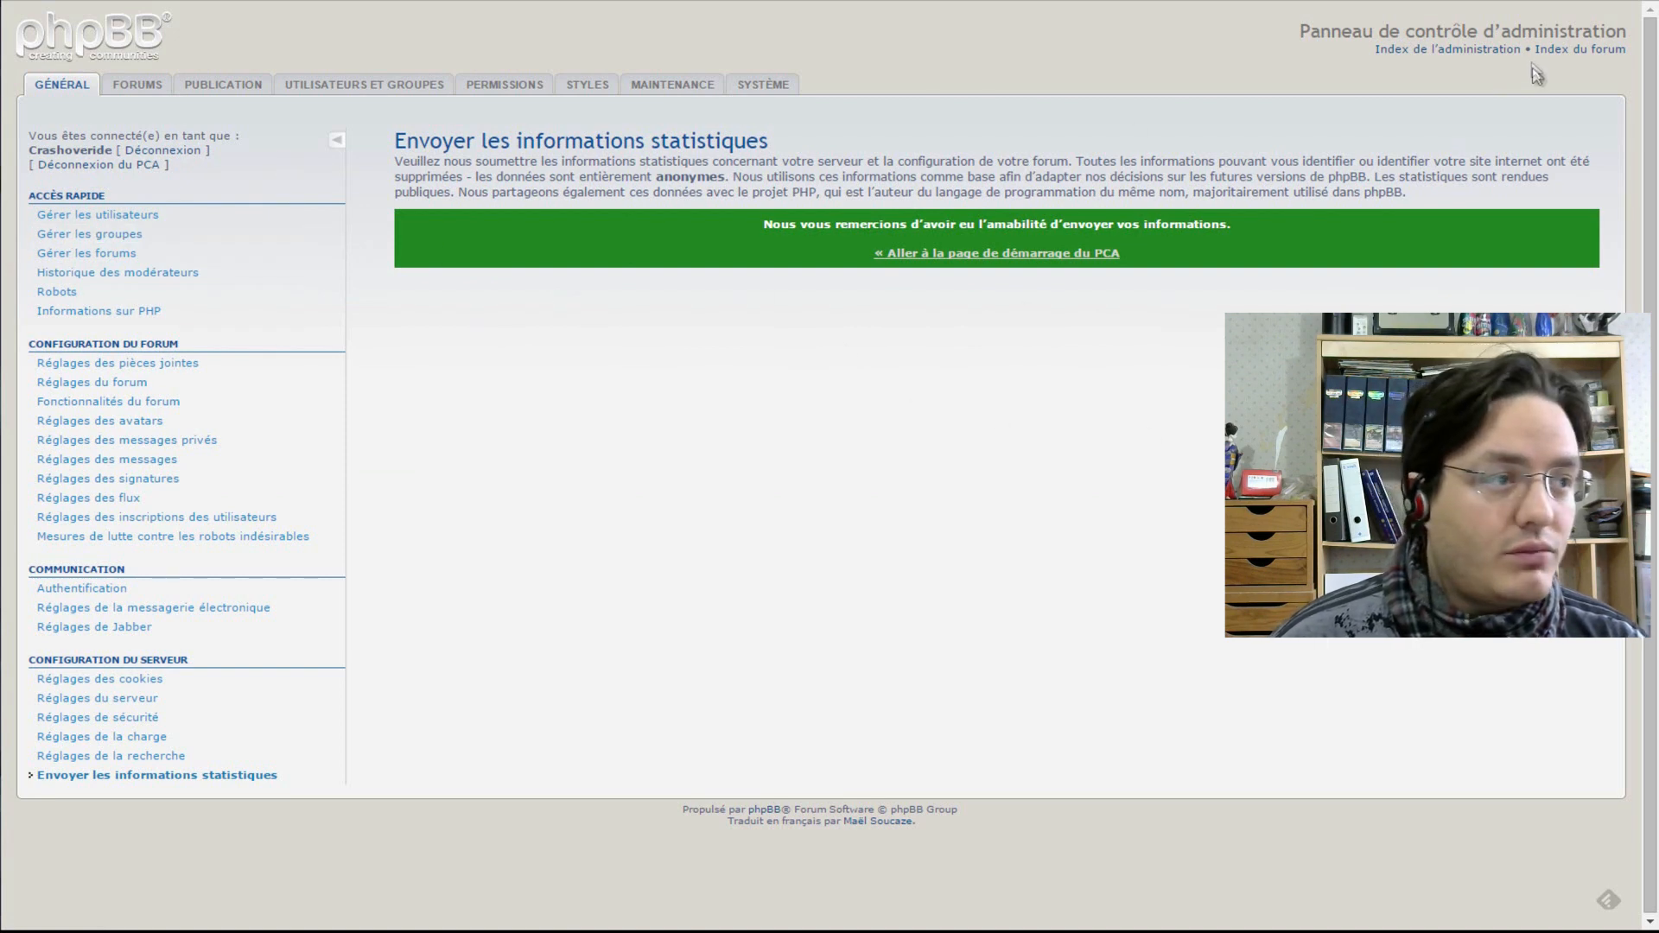
key("ctrl+t")
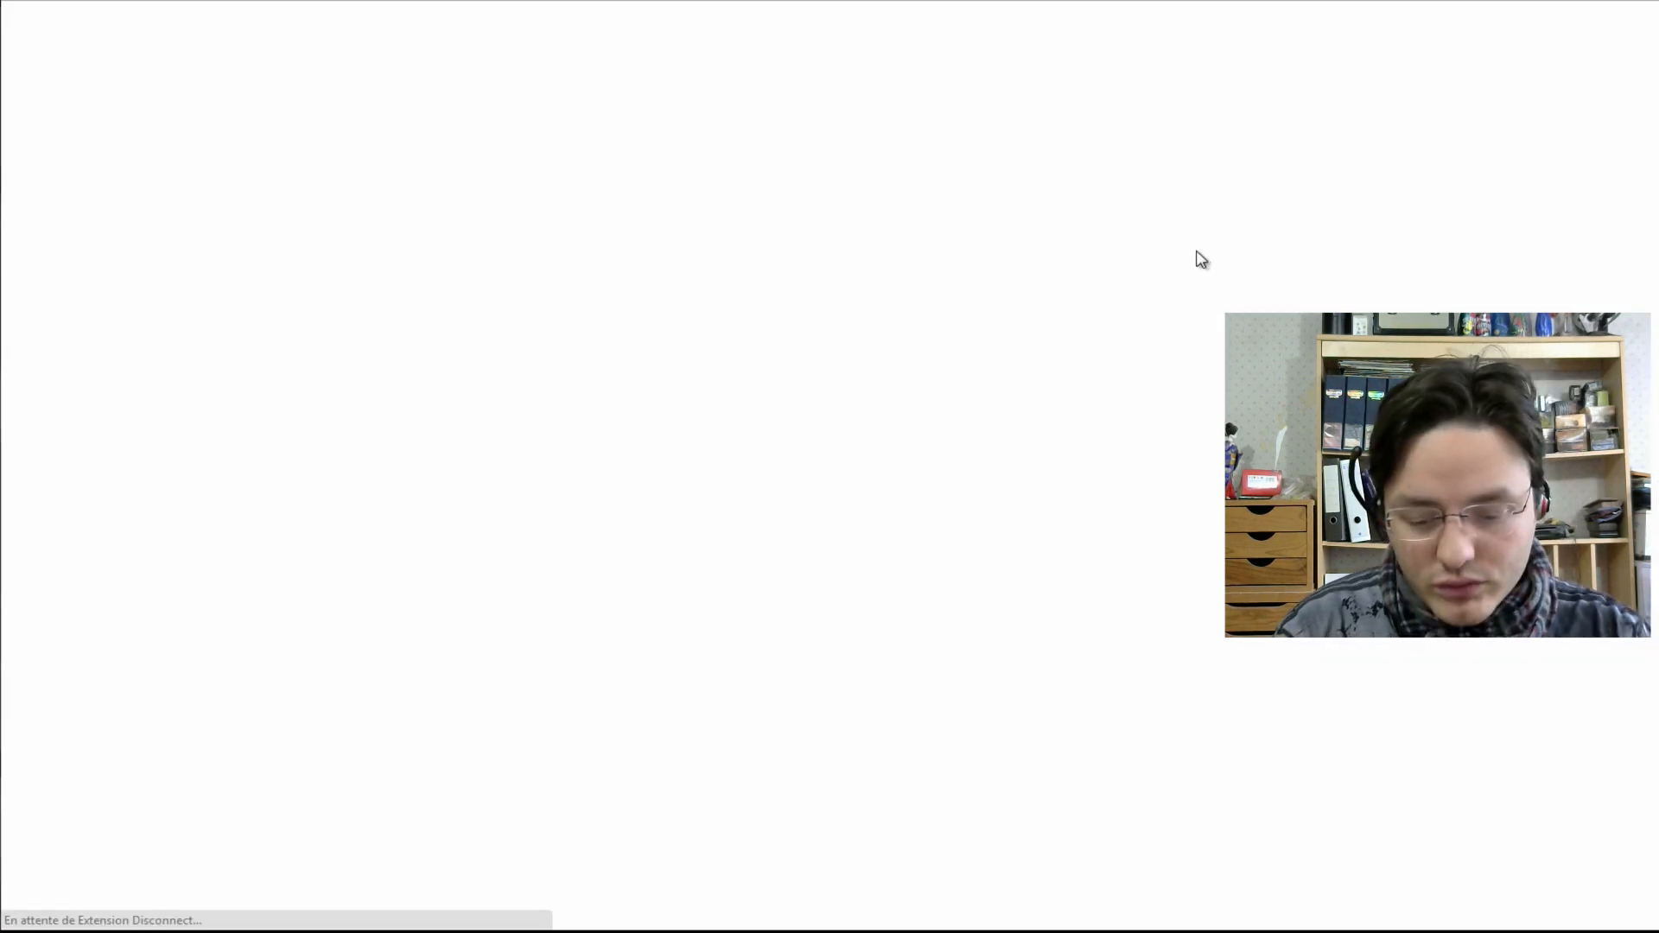
type("78.201.24.37:80/phpbb")
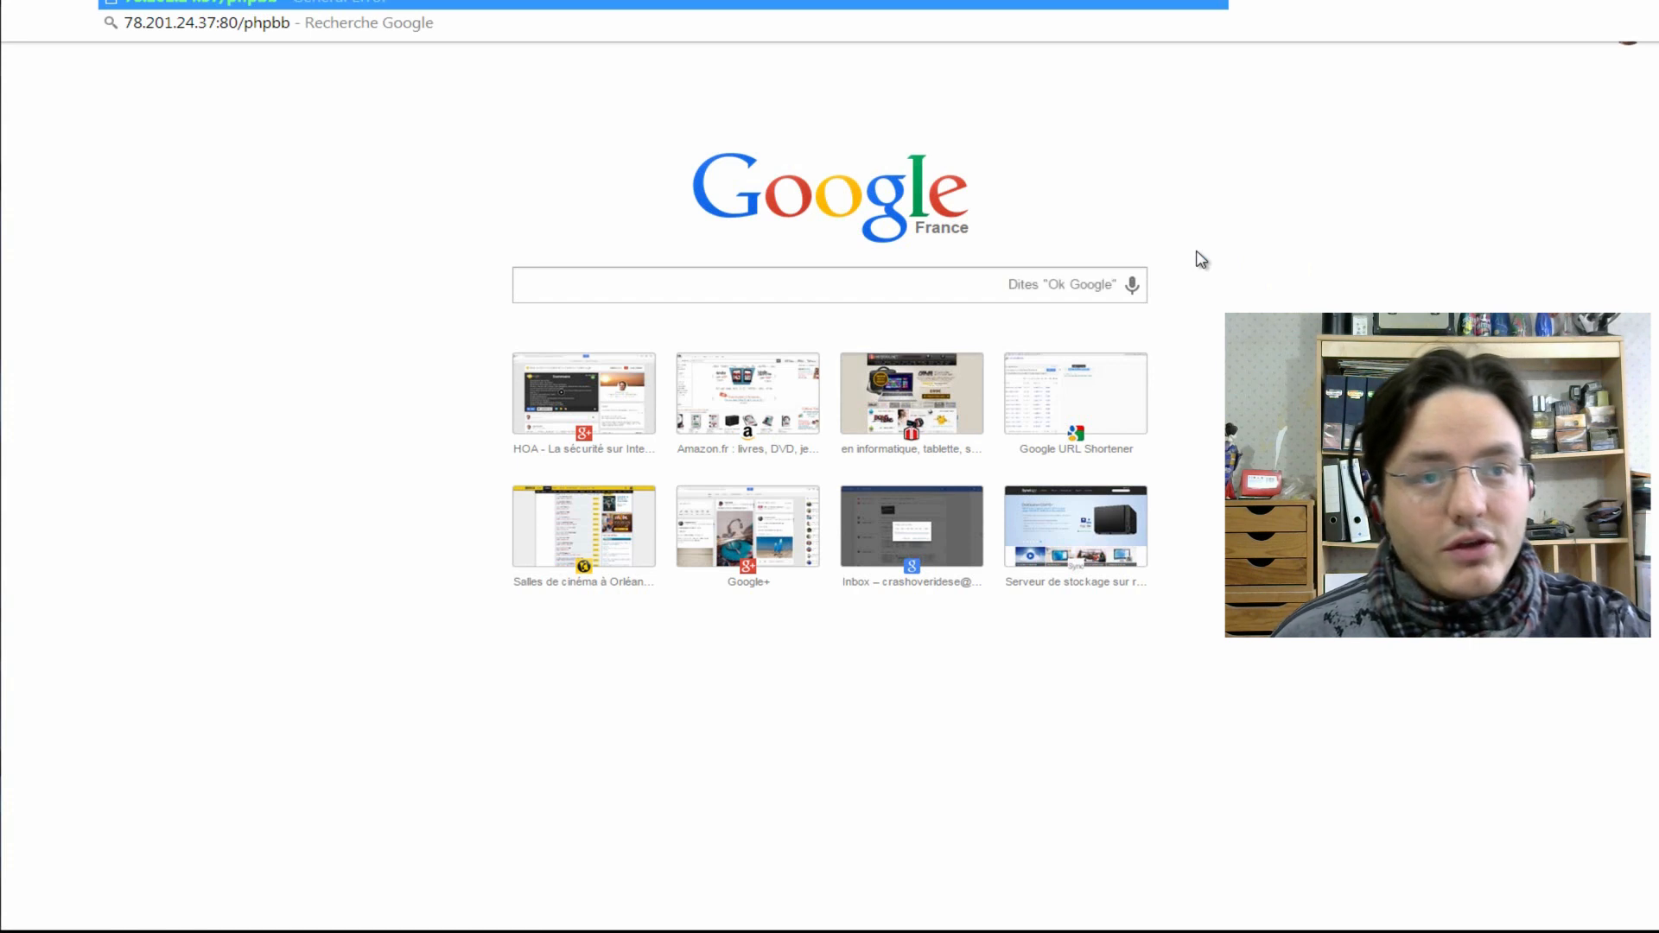
key("Return")
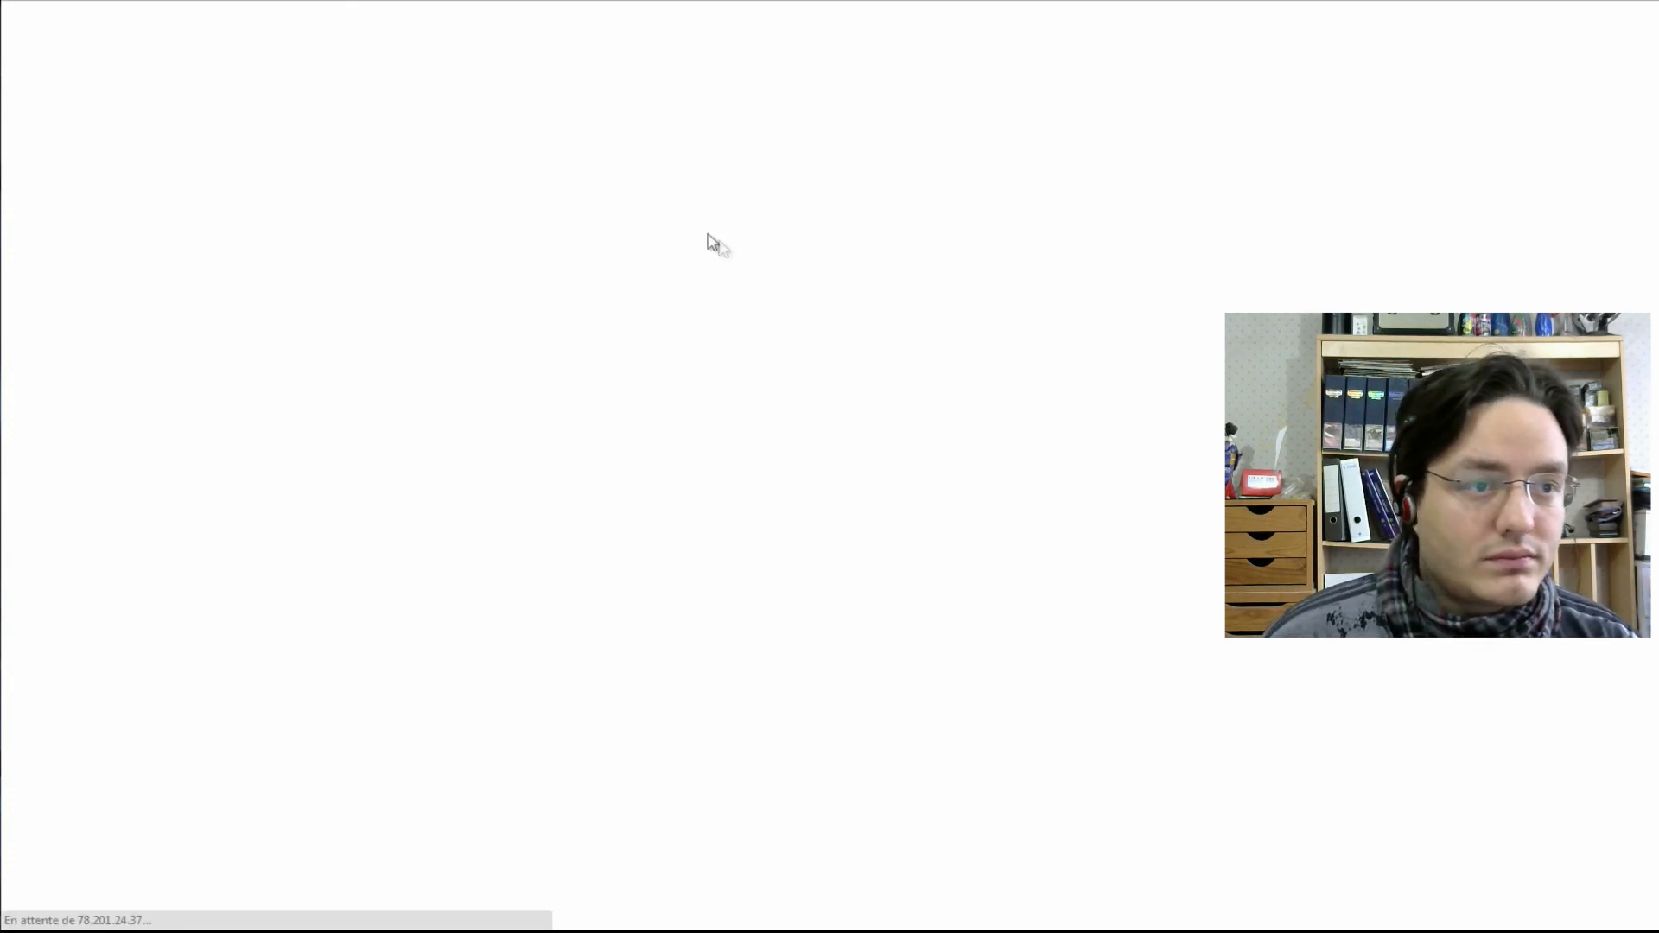